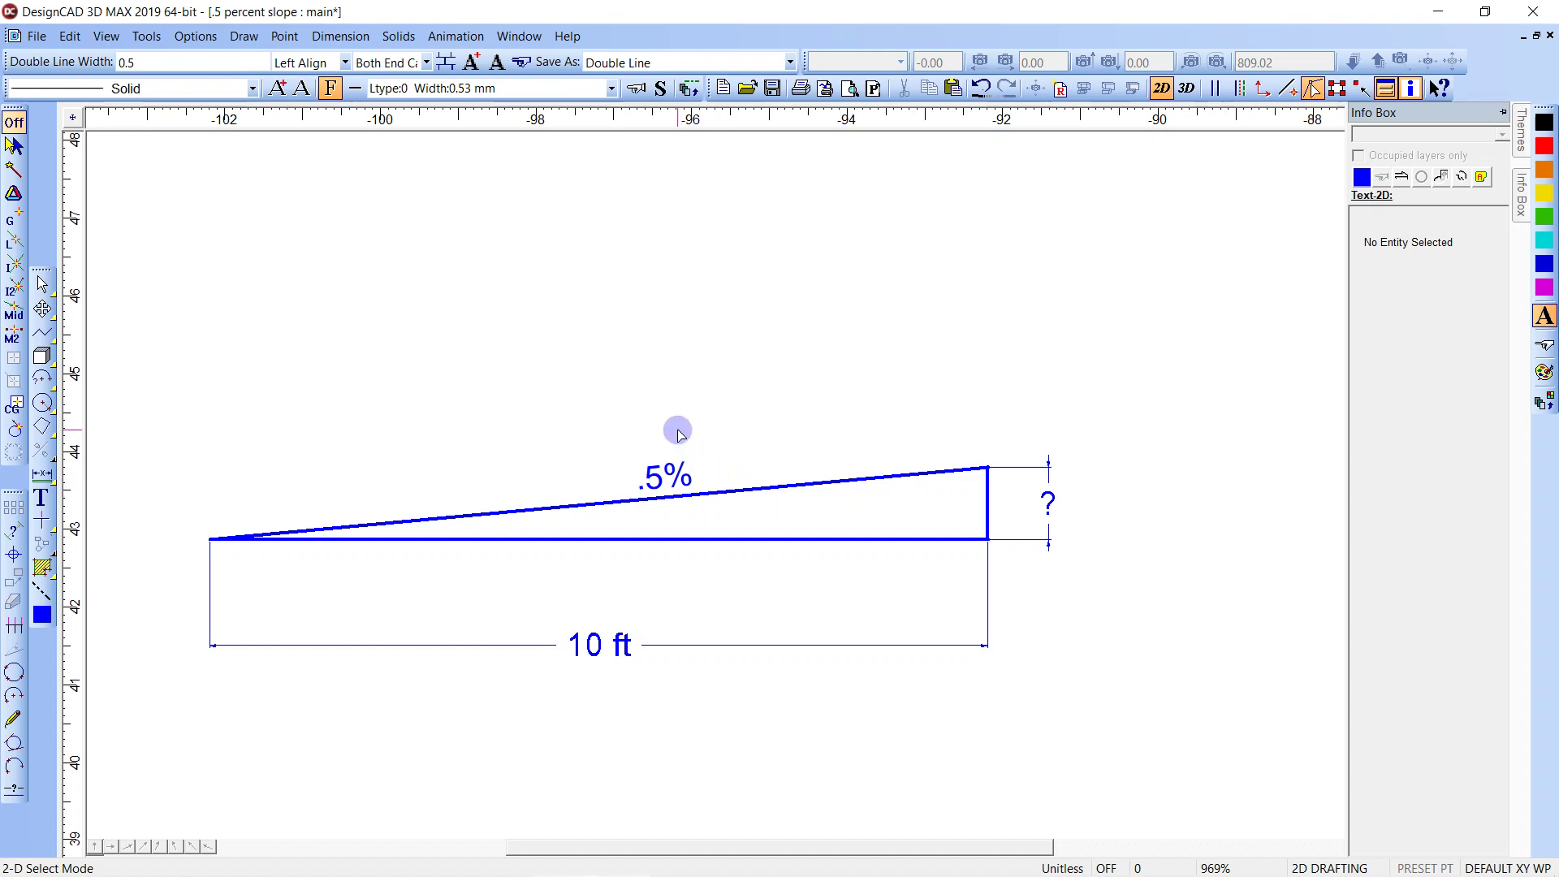
{"action": "left_click_drag", "start_coordinate": [678, 430], "coordinate": [736, 451]}
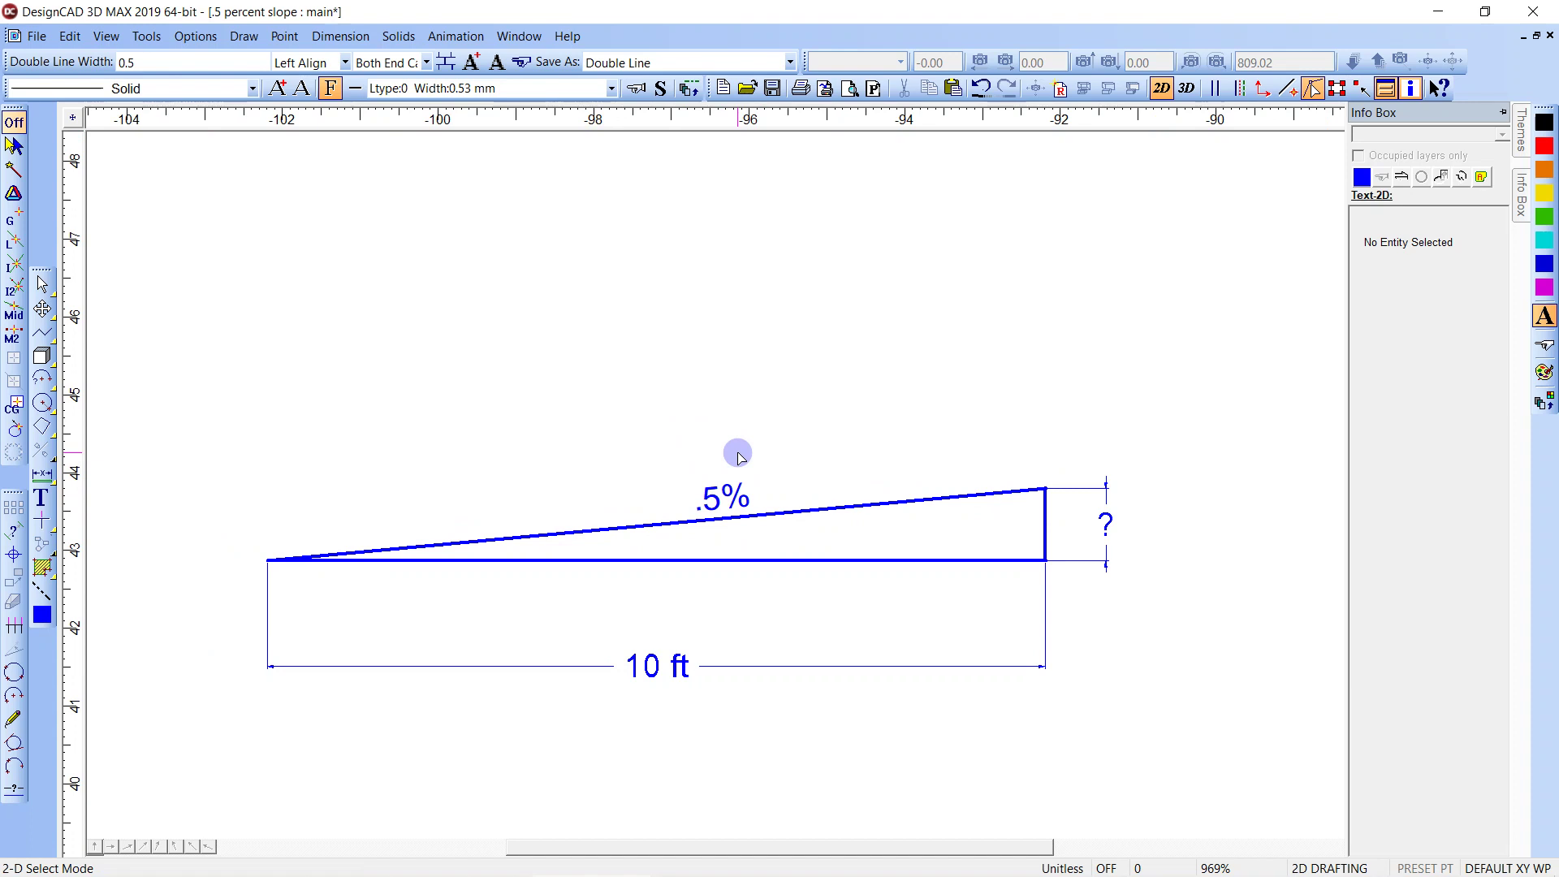
{"action": "scroll", "coordinate": [739, 458], "scroll_direction": "up", "scroll_amount": 2}
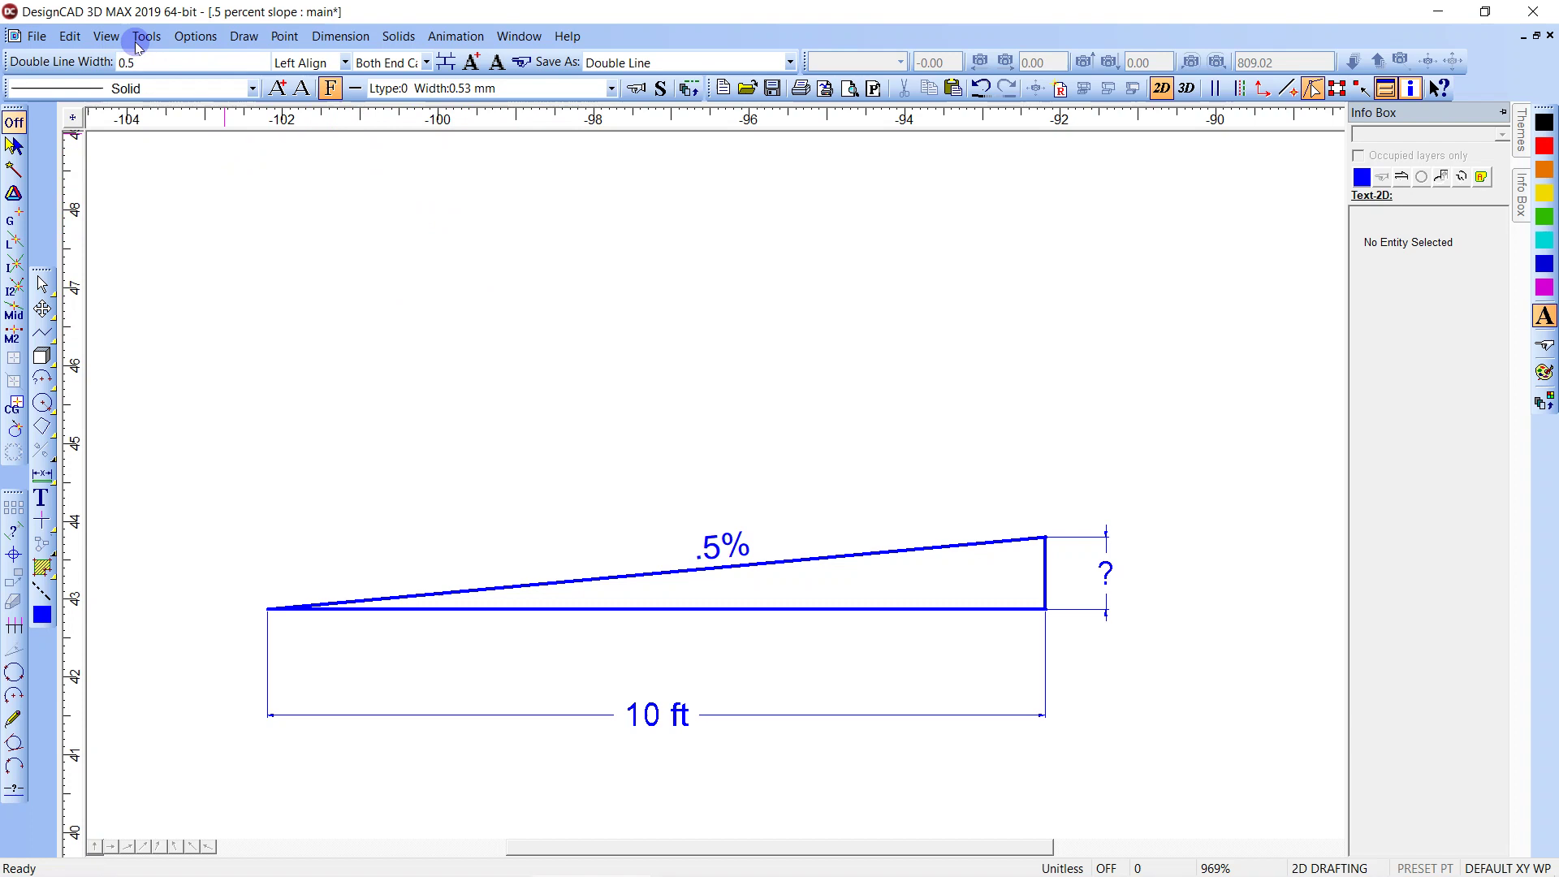
{"action": "key", "text": "t"}
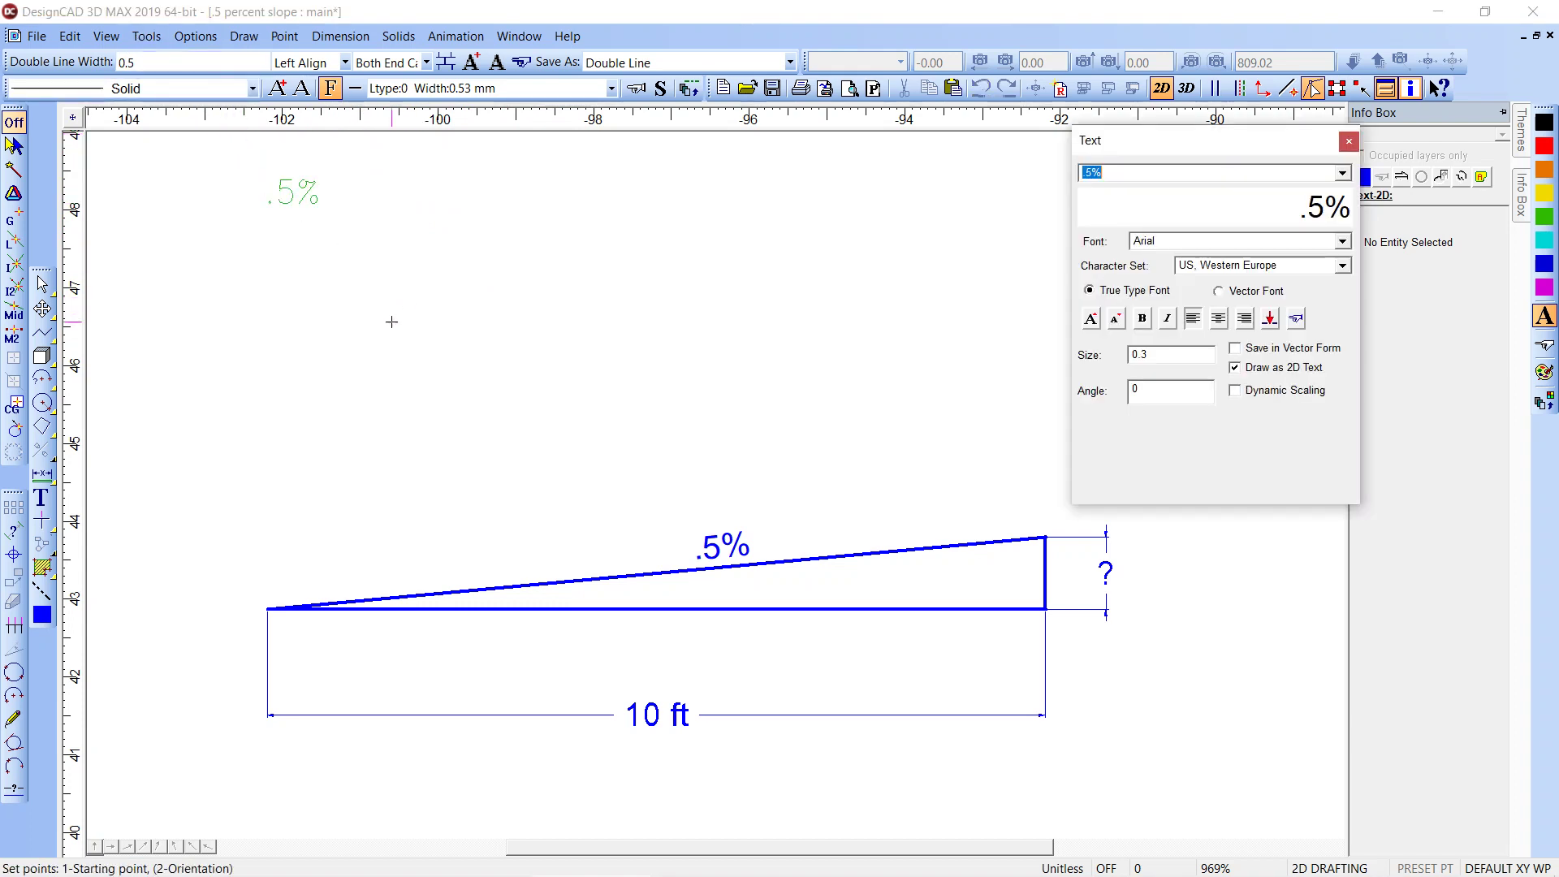
{"action": "left_click", "coordinate": [555, 313]}
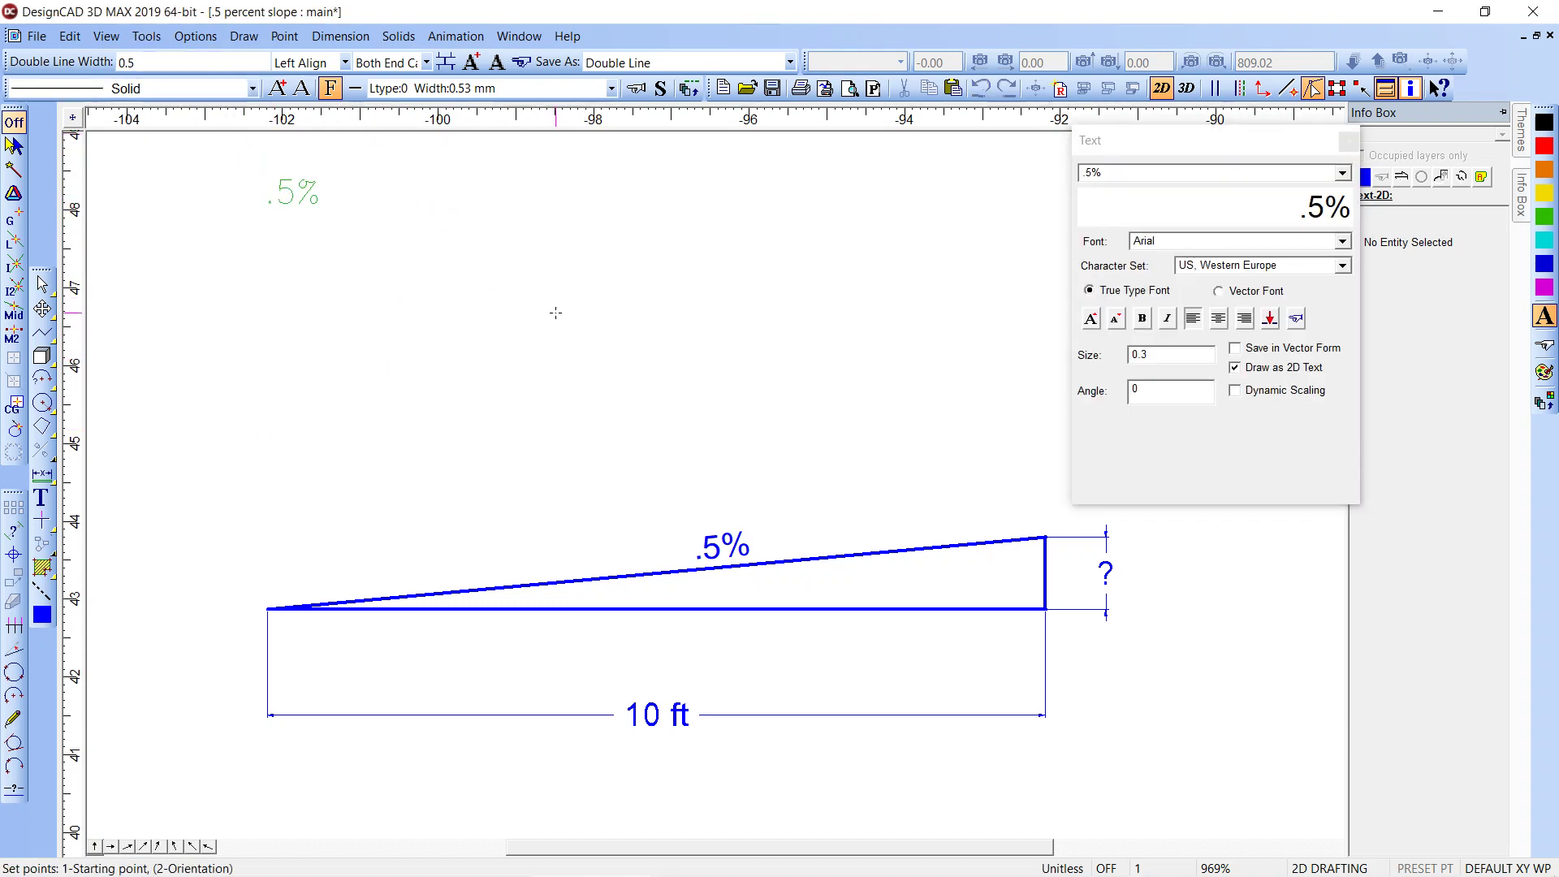
{"action": "left_click", "coordinate": [555, 314]}
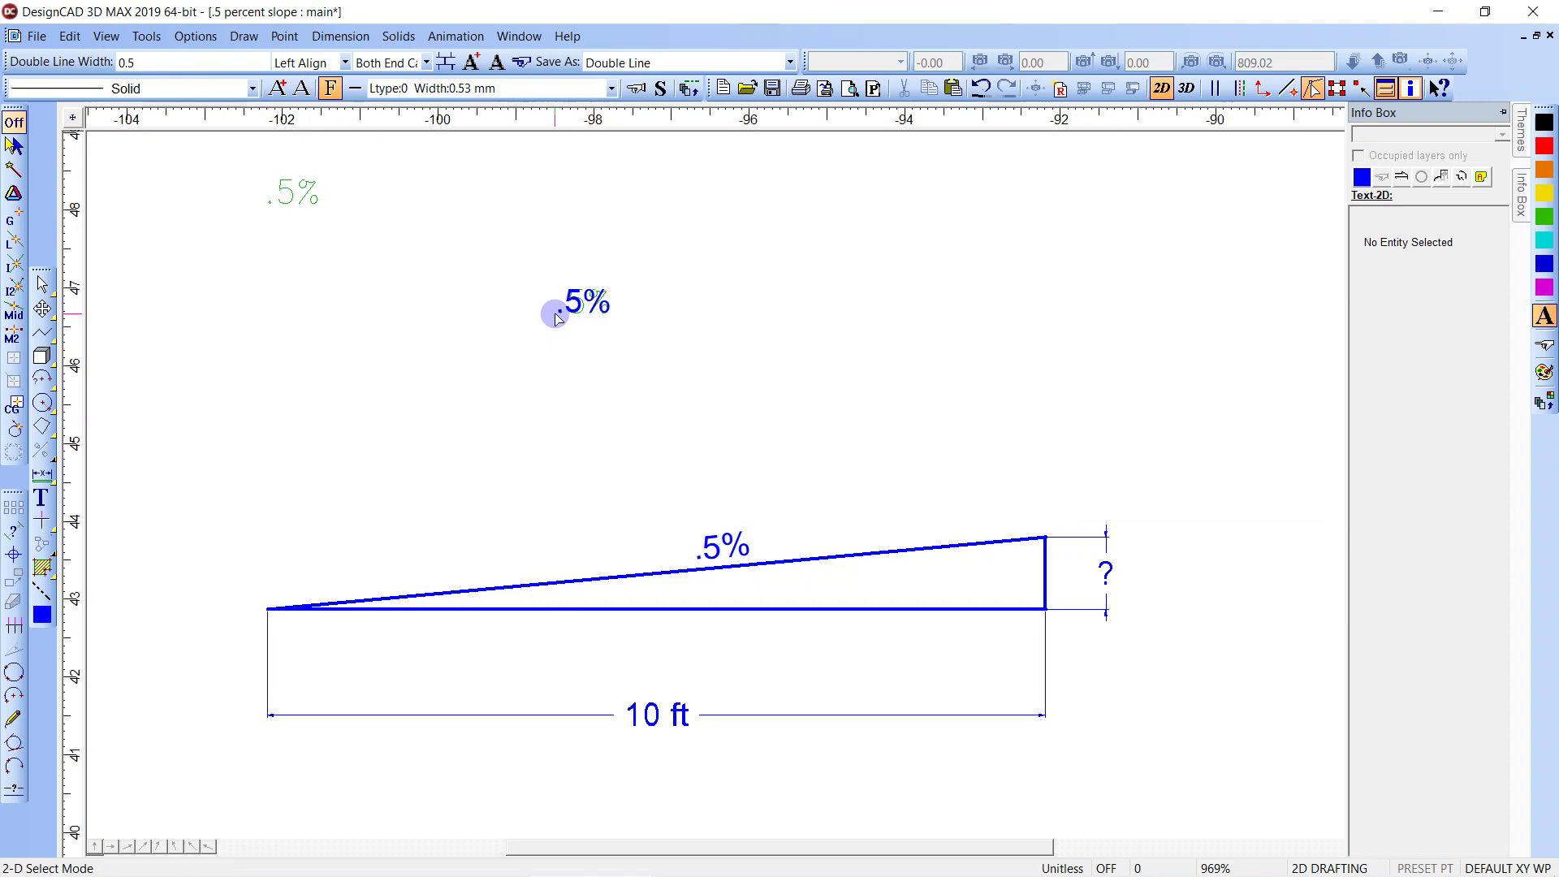
{"action": "left_click", "coordinate": [555, 314]}
{"action": "key", "text": "Delete"}
Place the text ".005" in the empty area above the slope triangle
{"action": "key", "text": "t"}
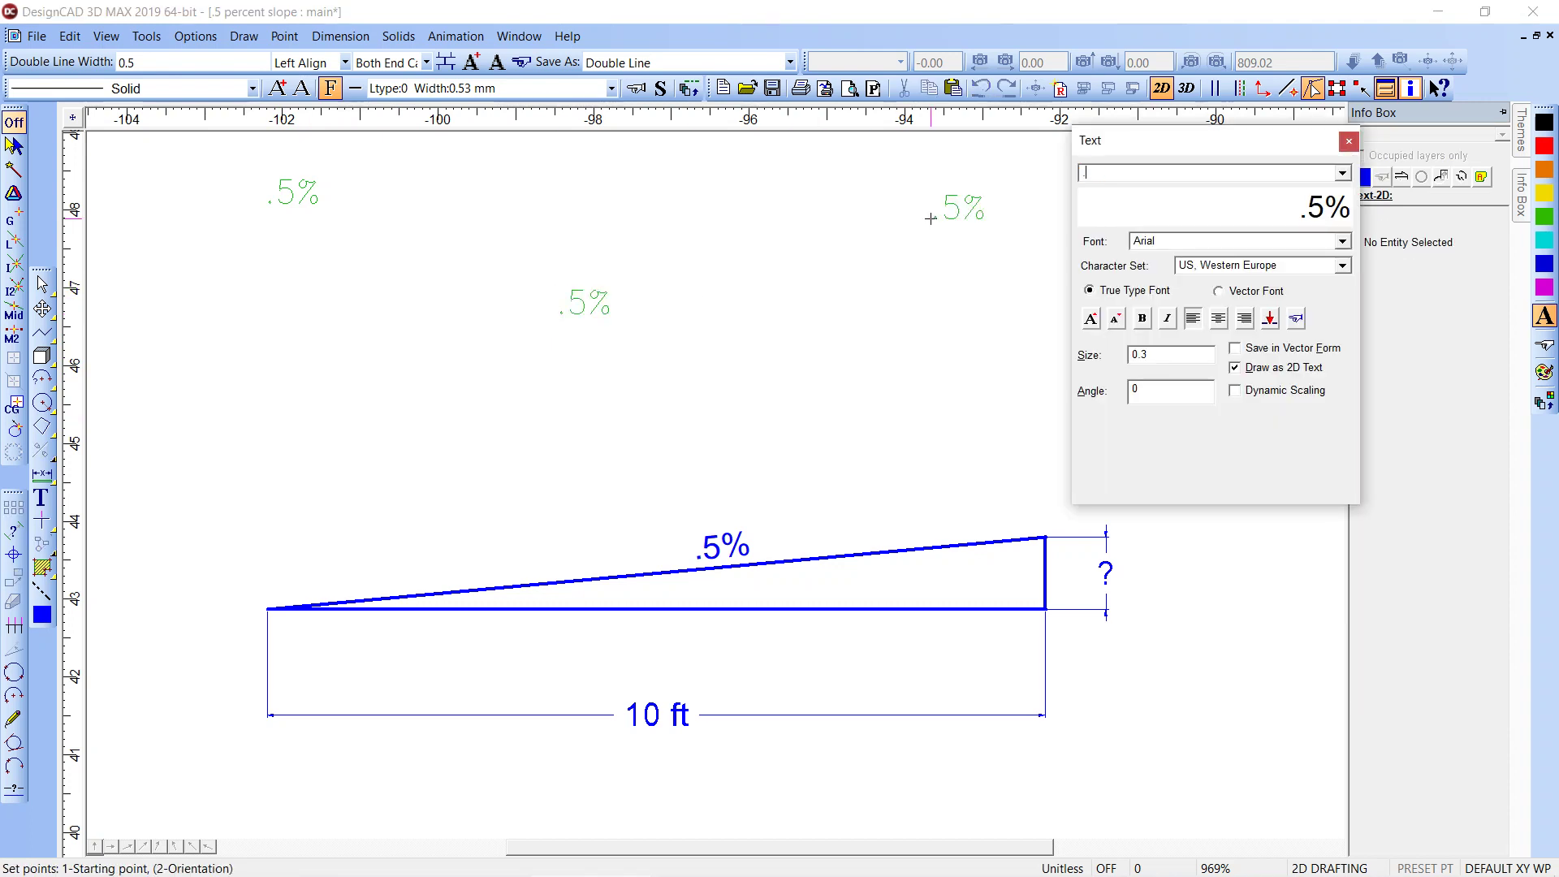
{"action": "type", "text": "005"}
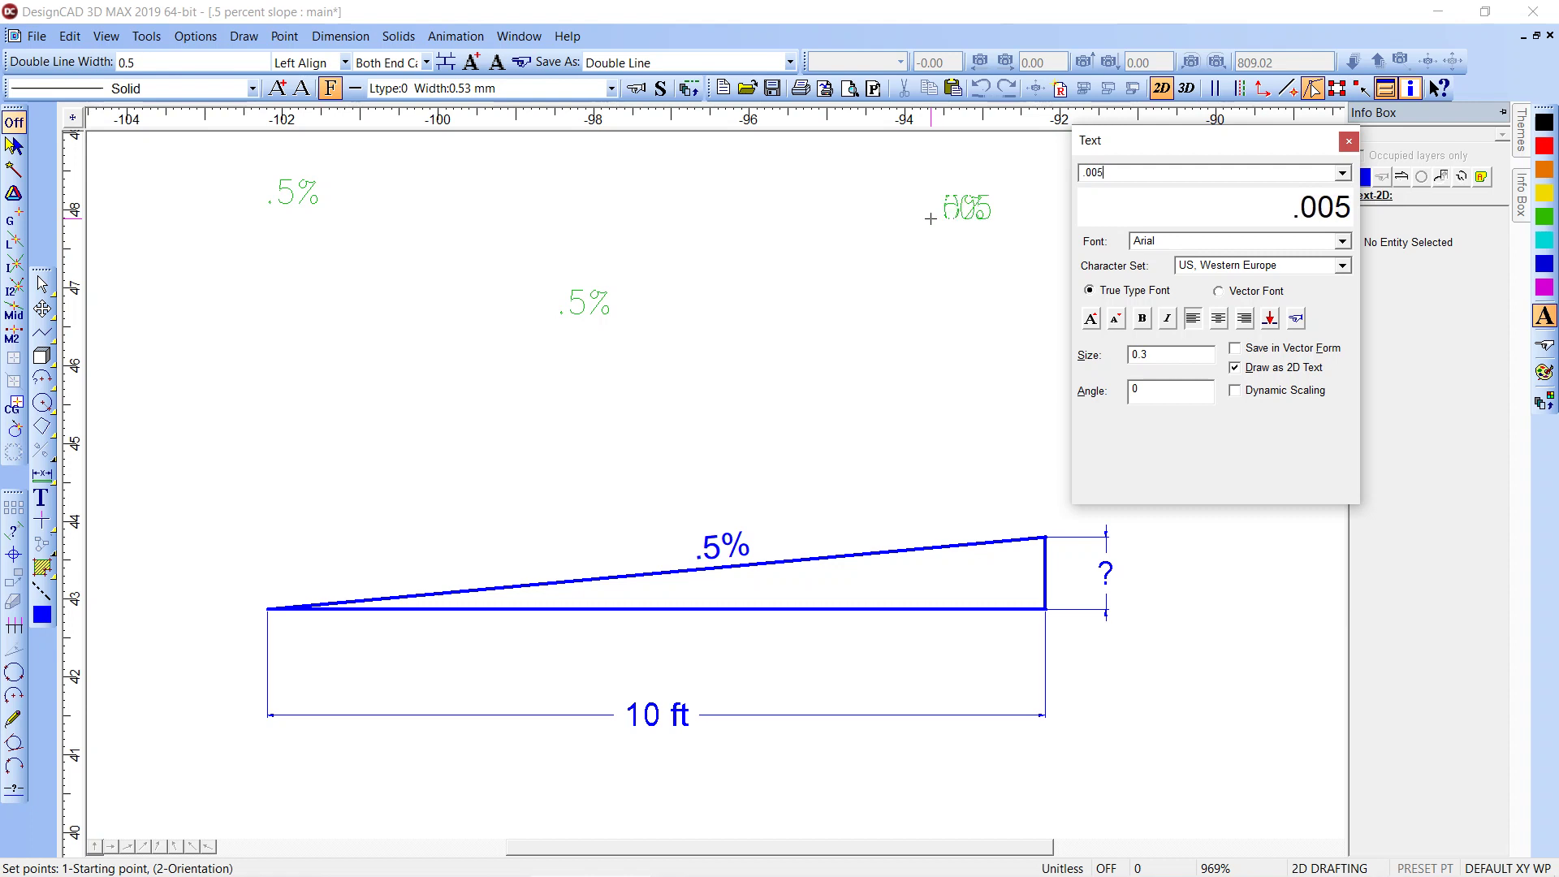
{"action": "left_click", "coordinate": [718, 323]}
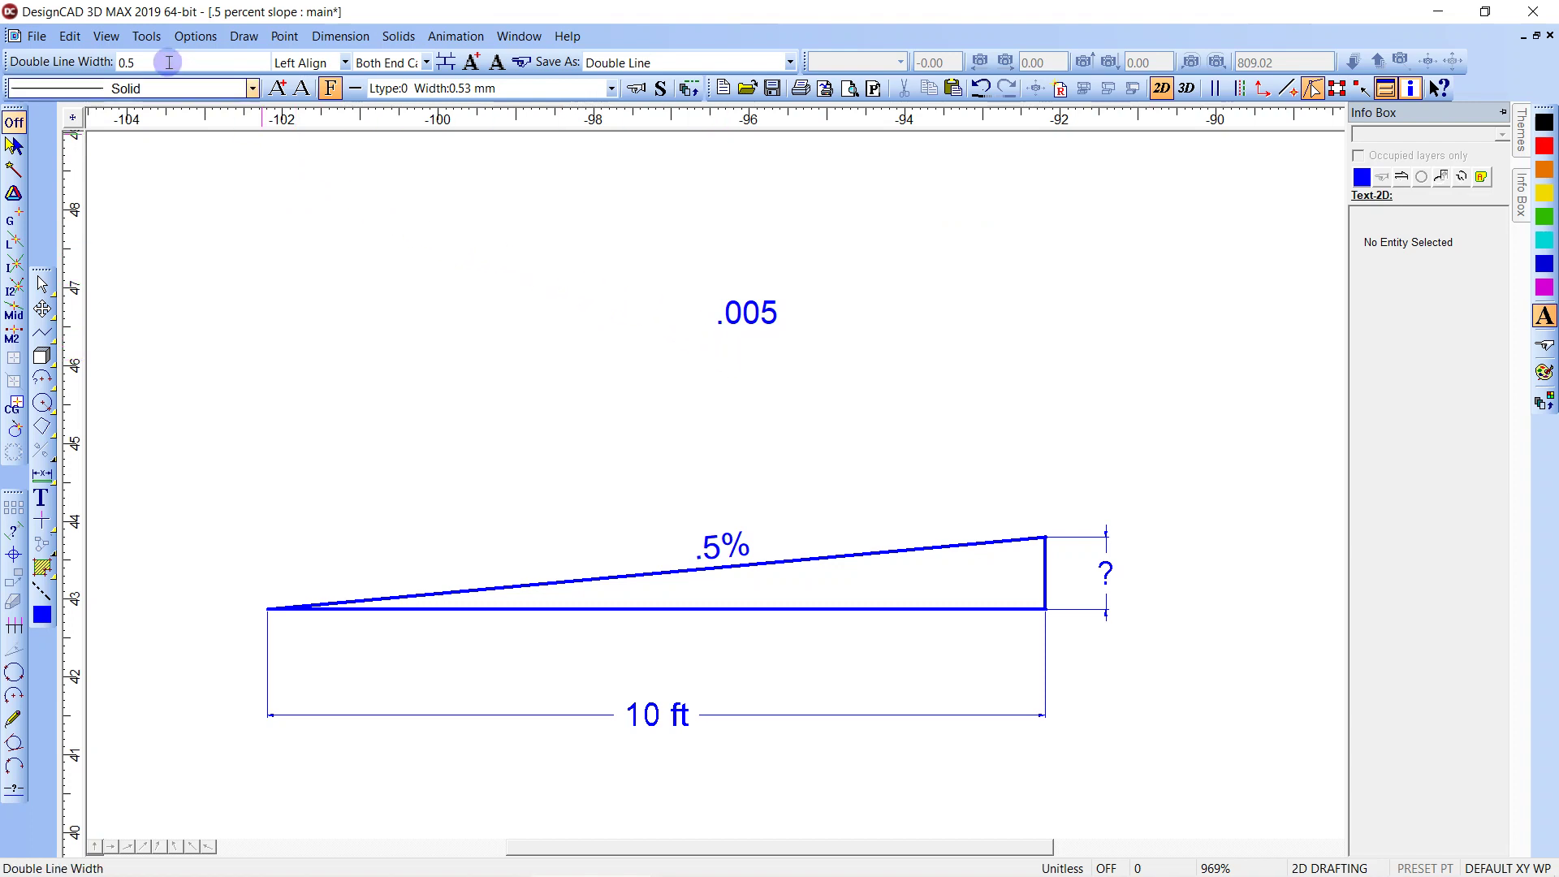
Open the built-in calculator and compute 10*.005 for the rise over the 10 ft run
{"action": "left_click", "coordinate": [149, 39]}
{"action": "left_click", "coordinate": [159, 58]}
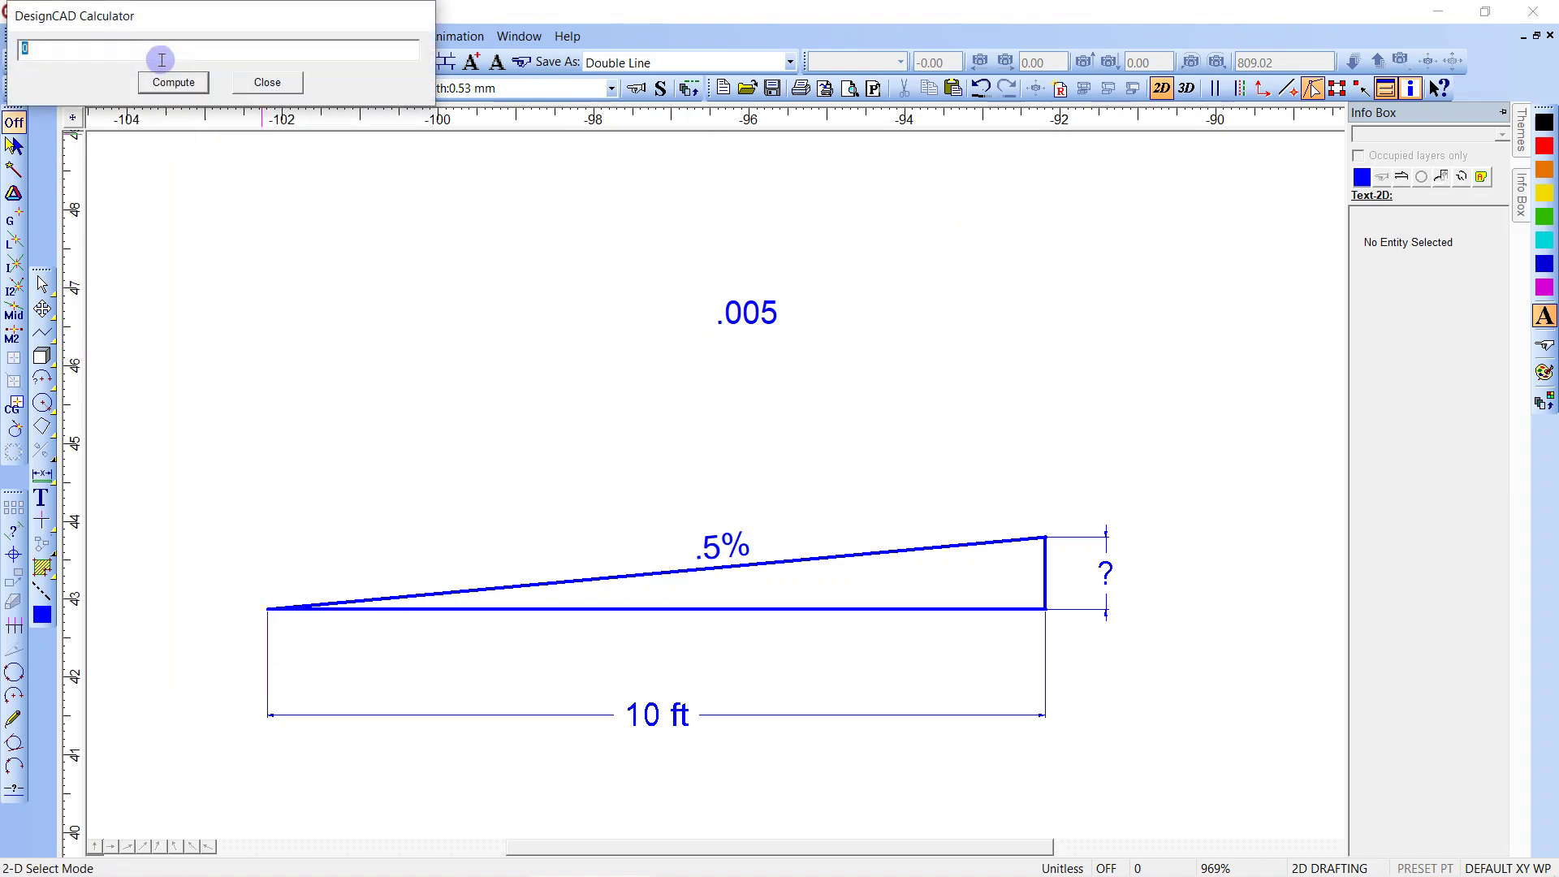
{"action": "type", "text": "10*.005"}
{"action": "key", "text": "Return"}
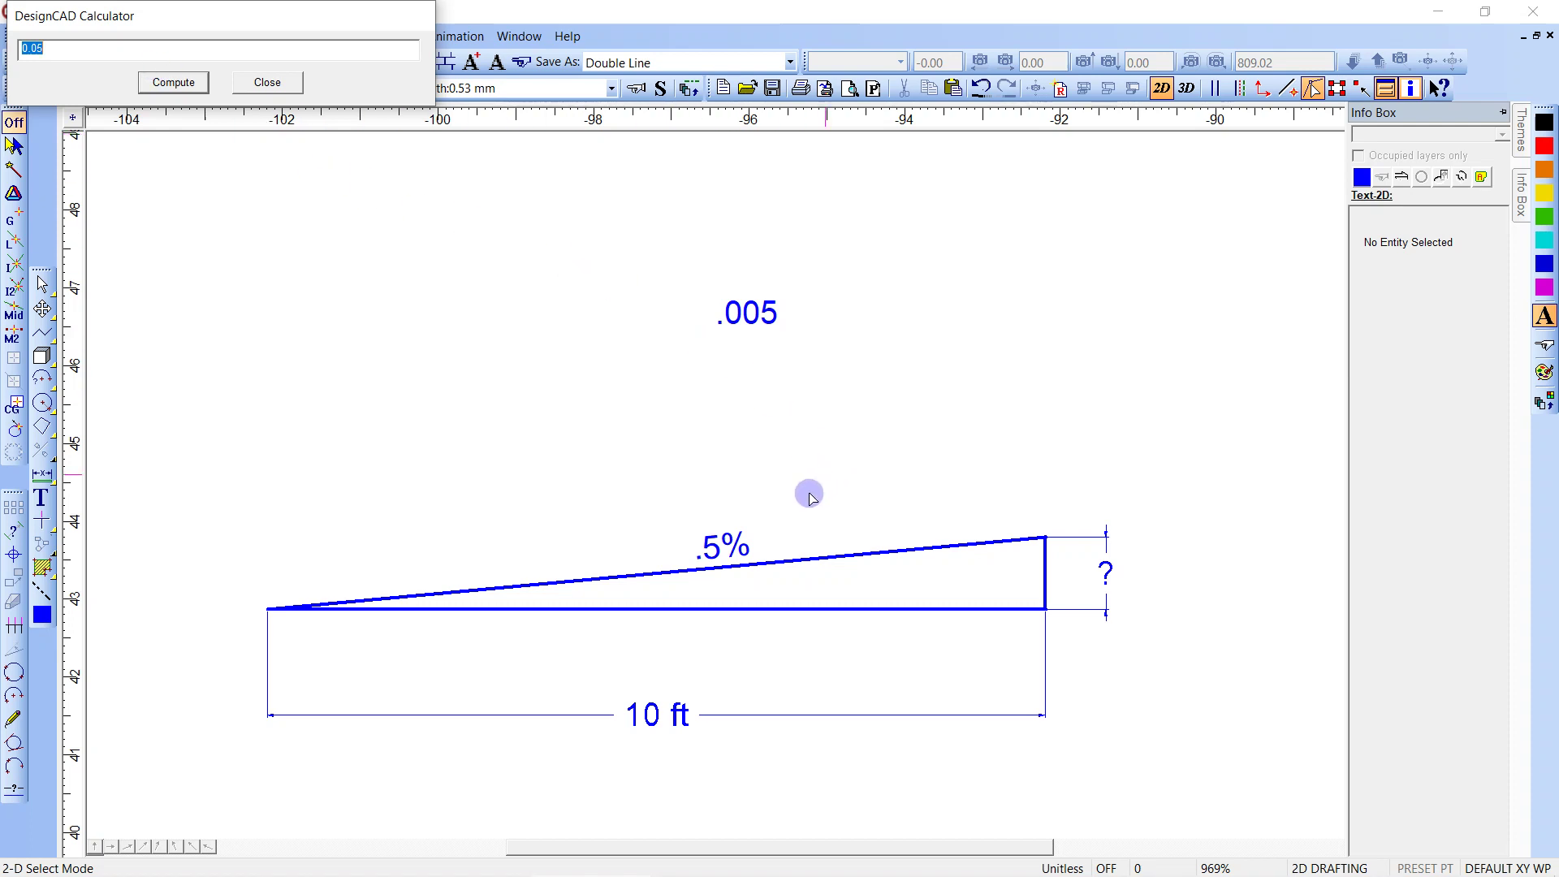
Set the fixed text of the triangle's vertical dimension to ".05 ft"
{"action": "left_click", "coordinate": [1106, 536]}
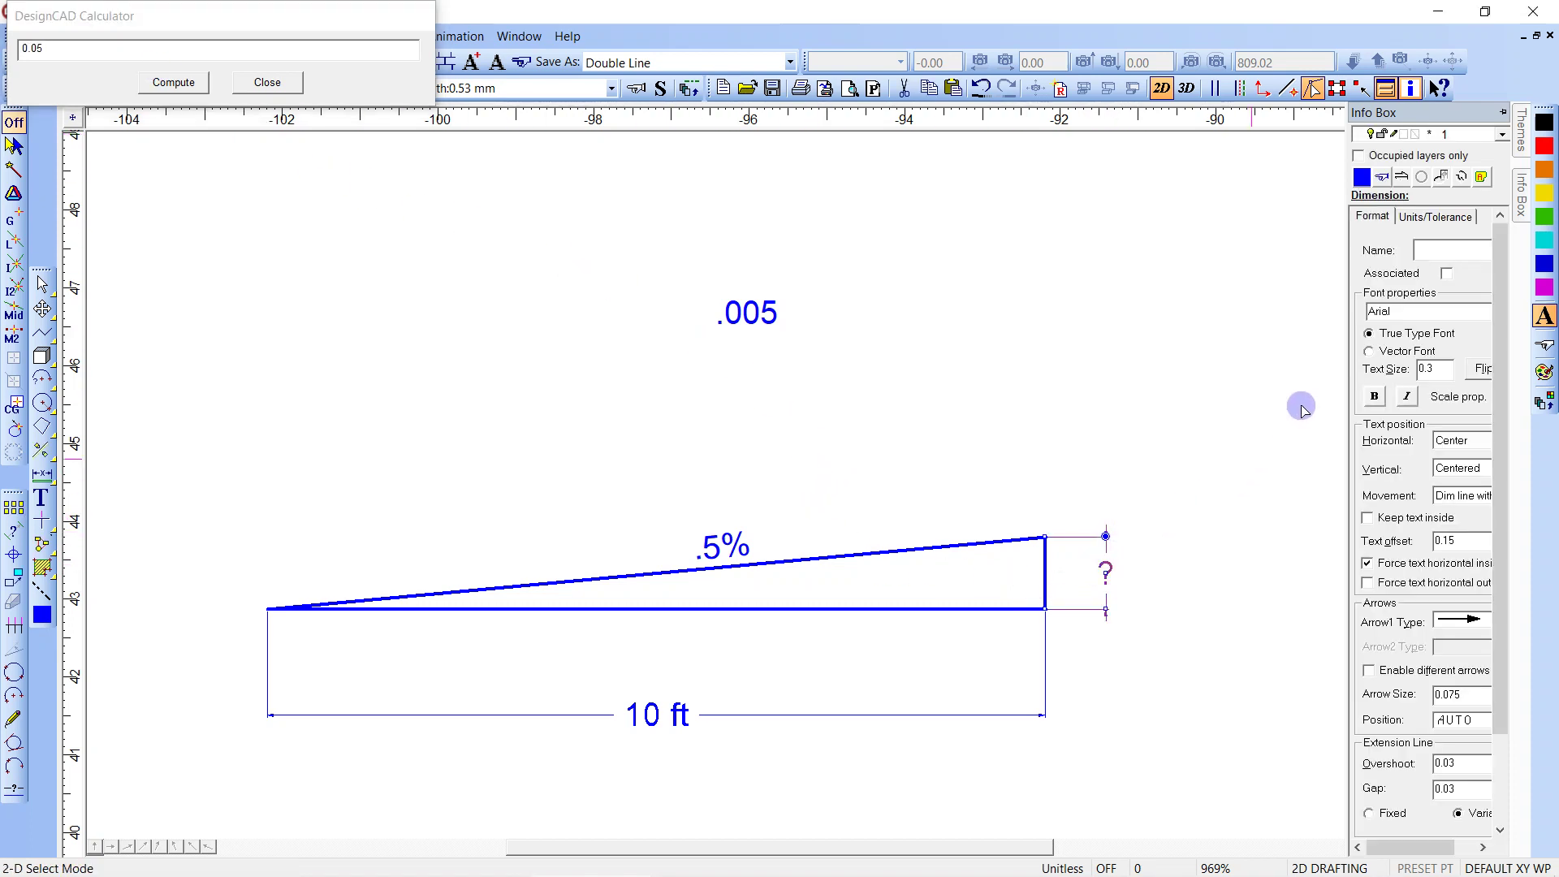
{"action": "left_click", "coordinate": [1434, 214]}
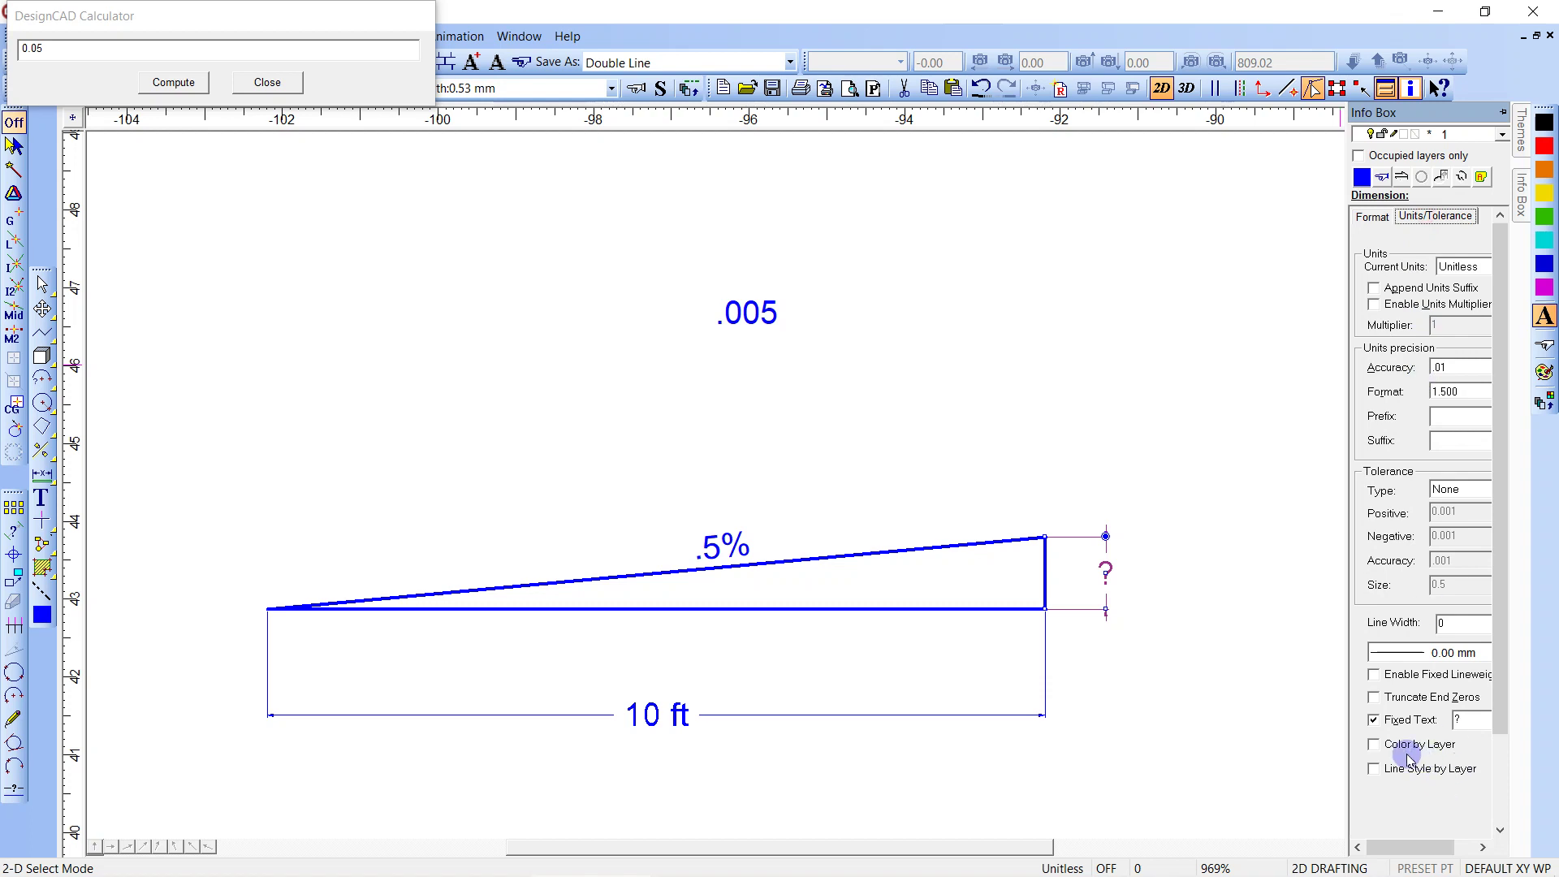
{"action": "double_click", "coordinate": [1468, 719]}
{"action": "key", "text": "BackSpace"}
{"action": "left_click", "coordinate": [1131, 338]}
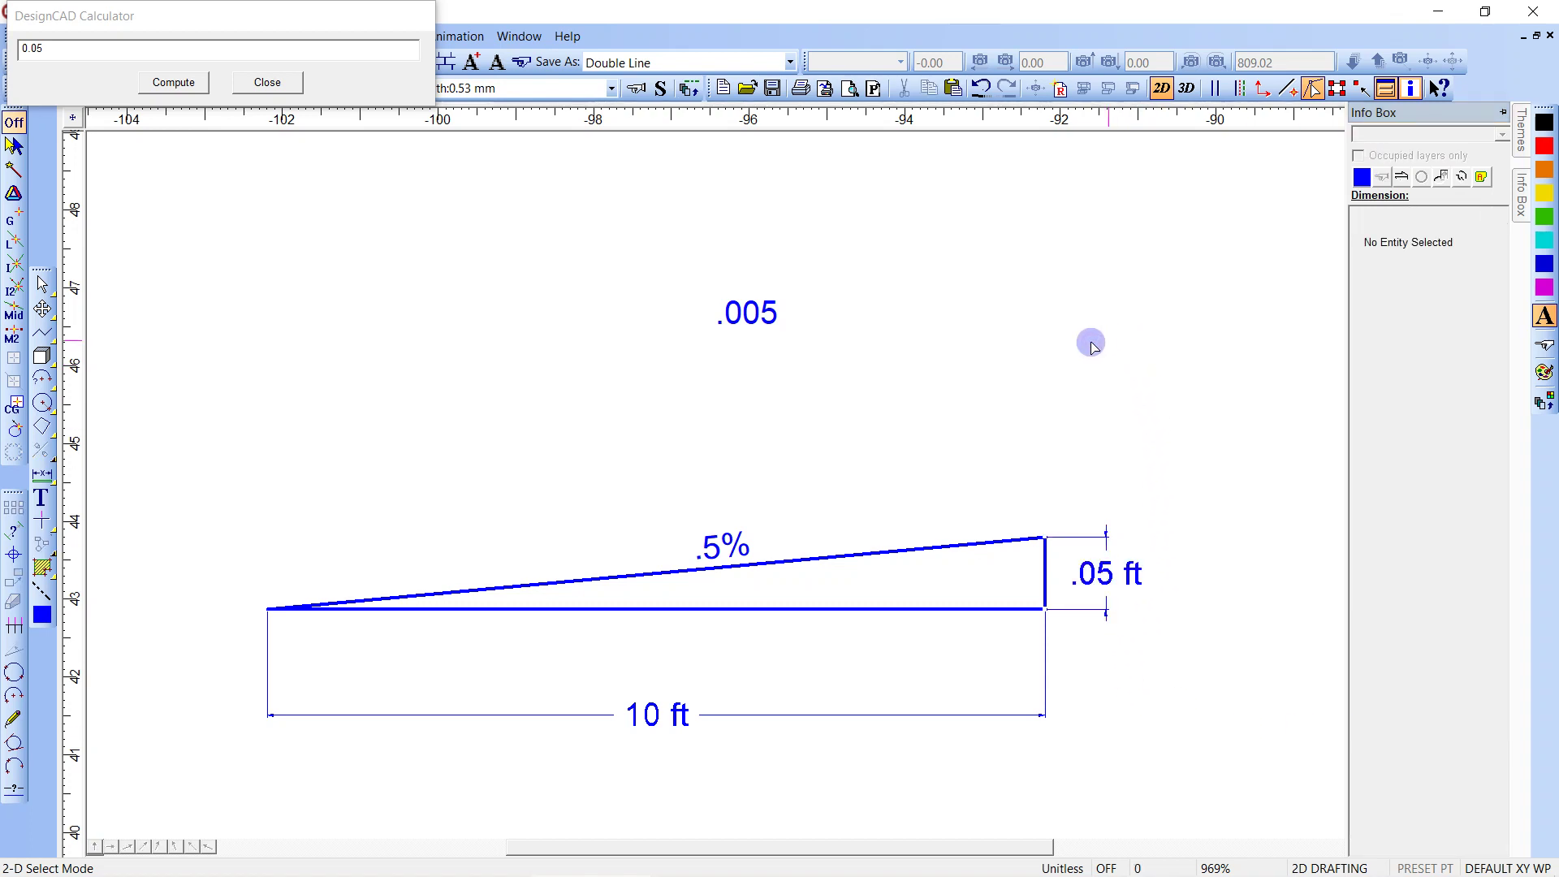
Compute 0.05*12 in the calculator to convert the rise from feet to inches
{"action": "left_click", "coordinate": [60, 47]}
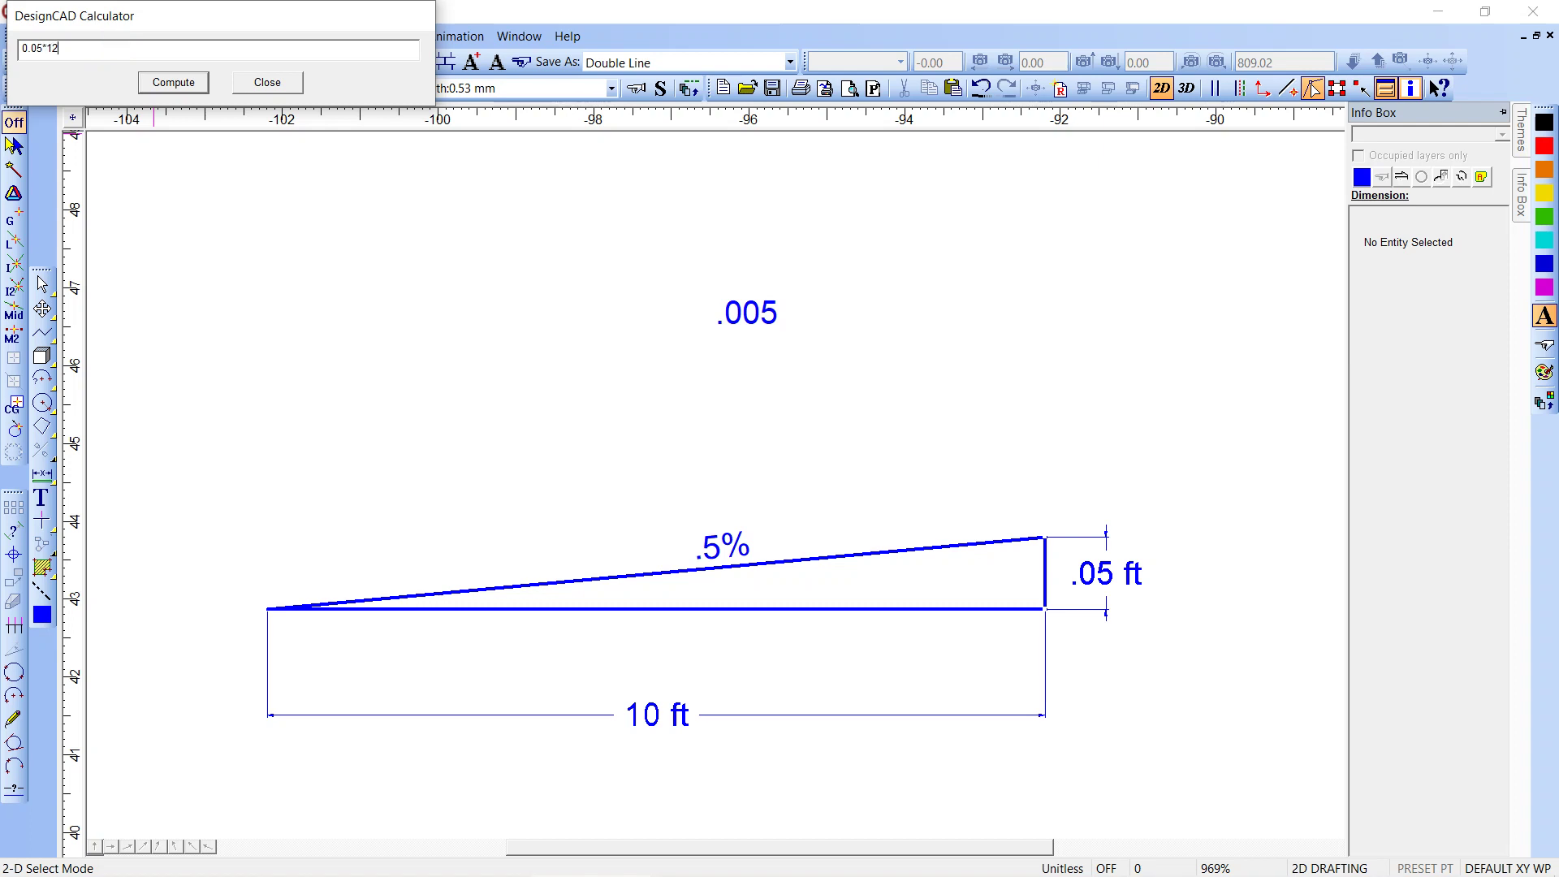
{"action": "key", "text": "Return"}
{"action": "left_click", "coordinate": [65, 50]}
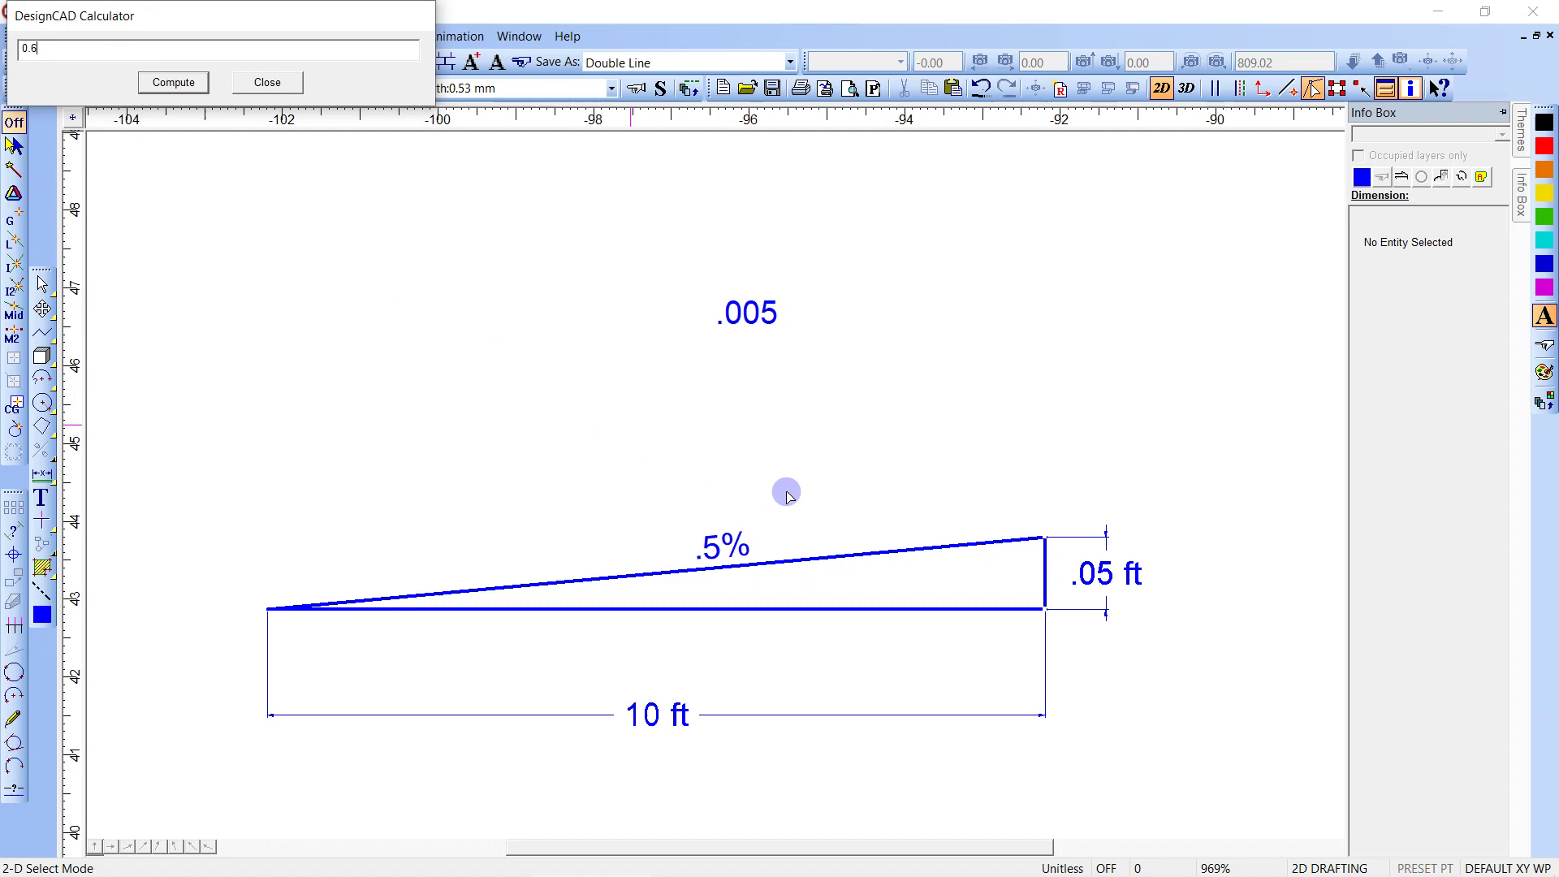
Replace the fixed text of the triangle's vertical dimension with 5/8"
{"action": "left_click", "coordinate": [1079, 575]}
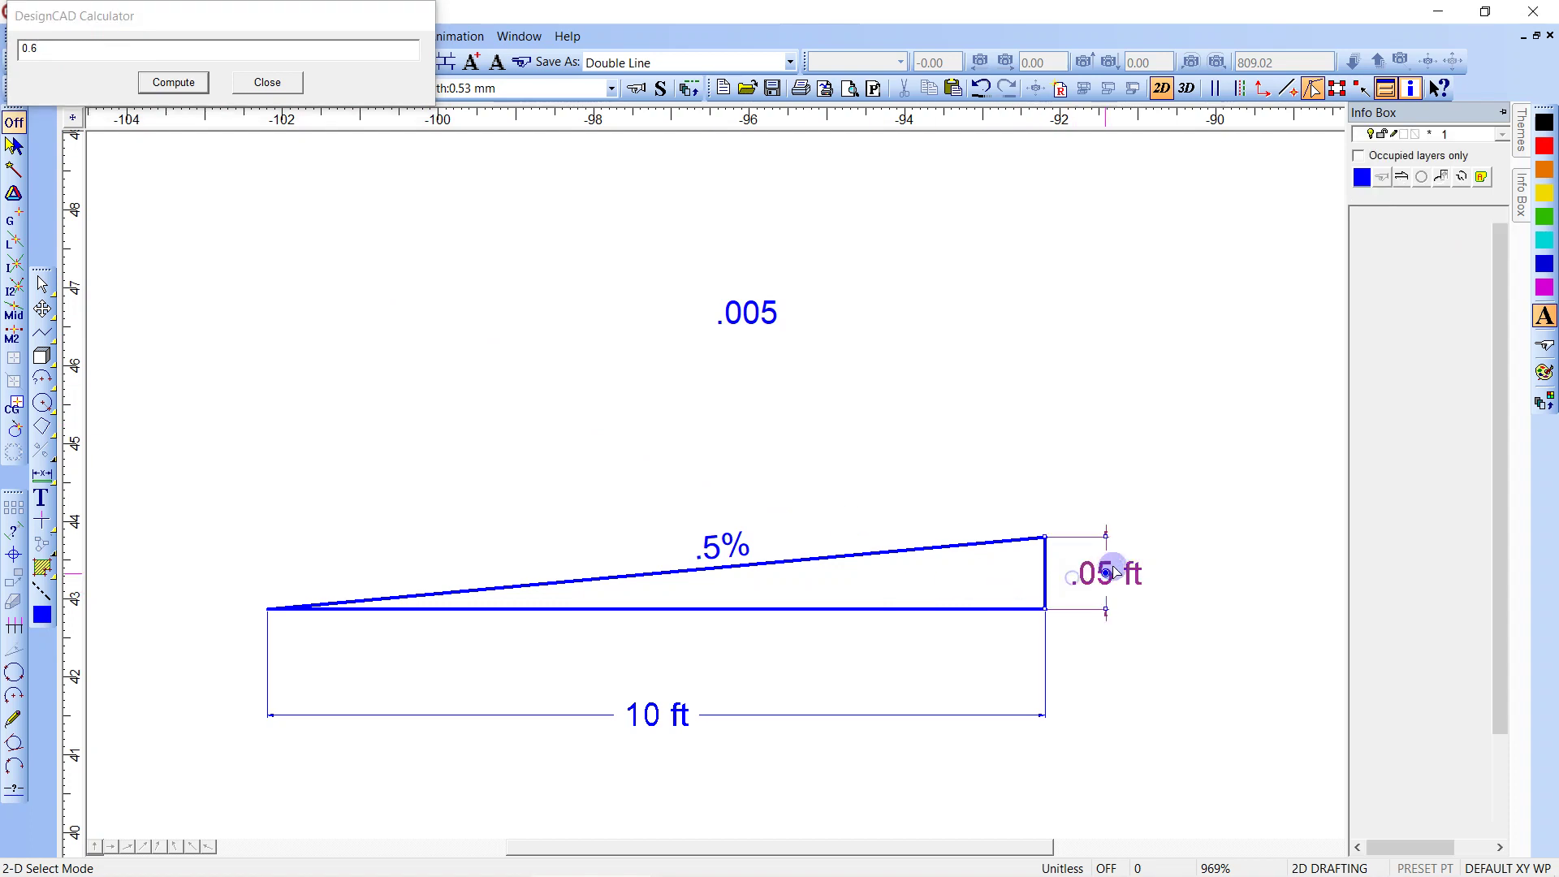
{"action": "left_click", "coordinate": [1434, 216]}
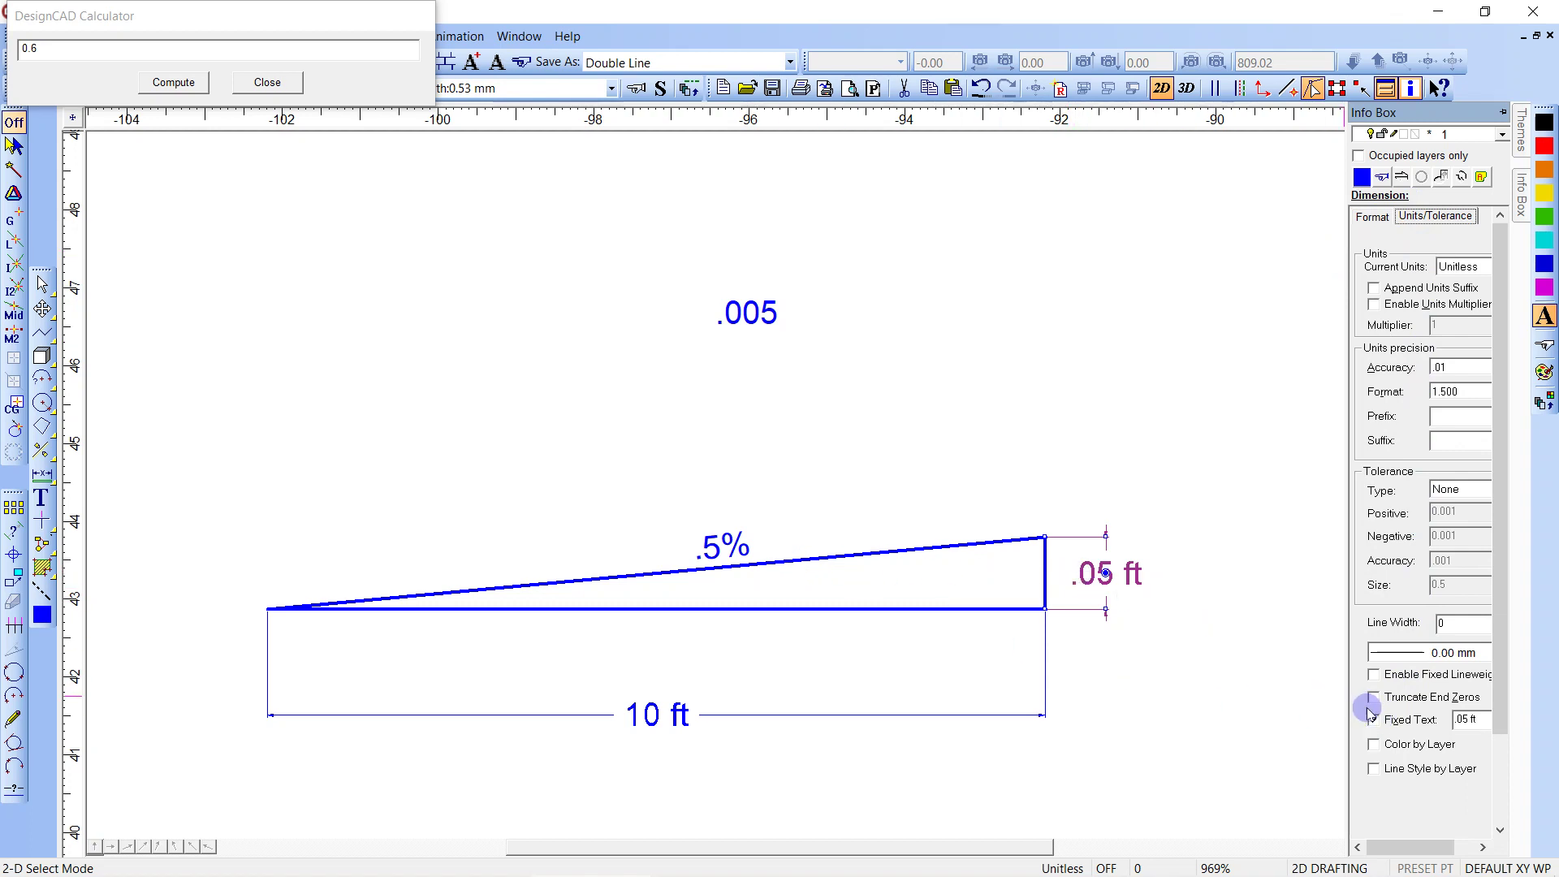
{"action": "left_click_drag", "start_coordinate": [1487, 718], "coordinate": [1420, 735]}
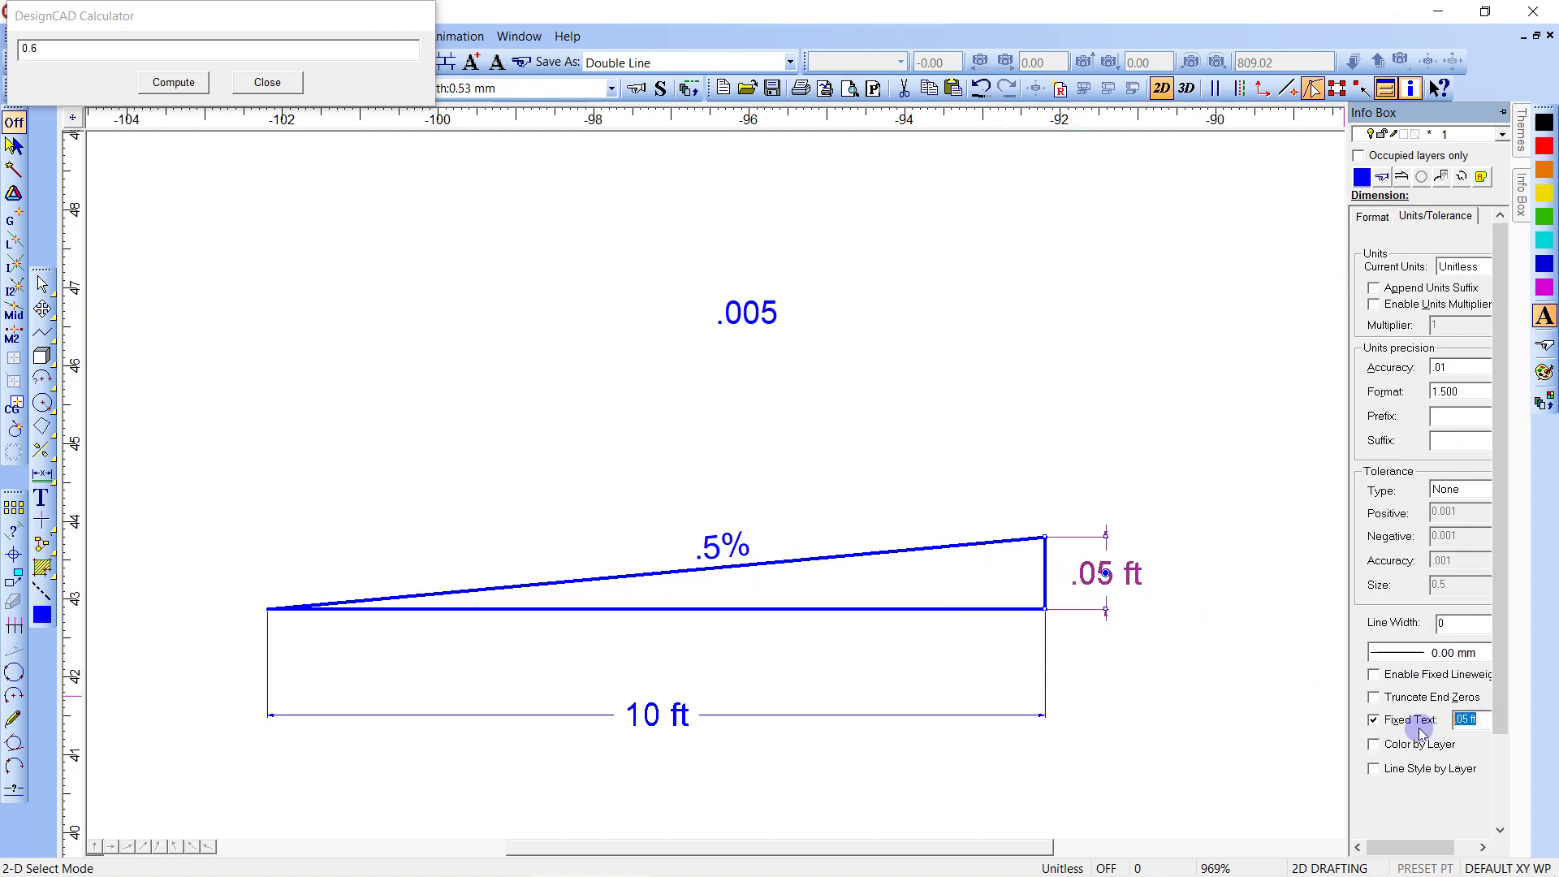
{"action": "type", "text": "5/8\""}
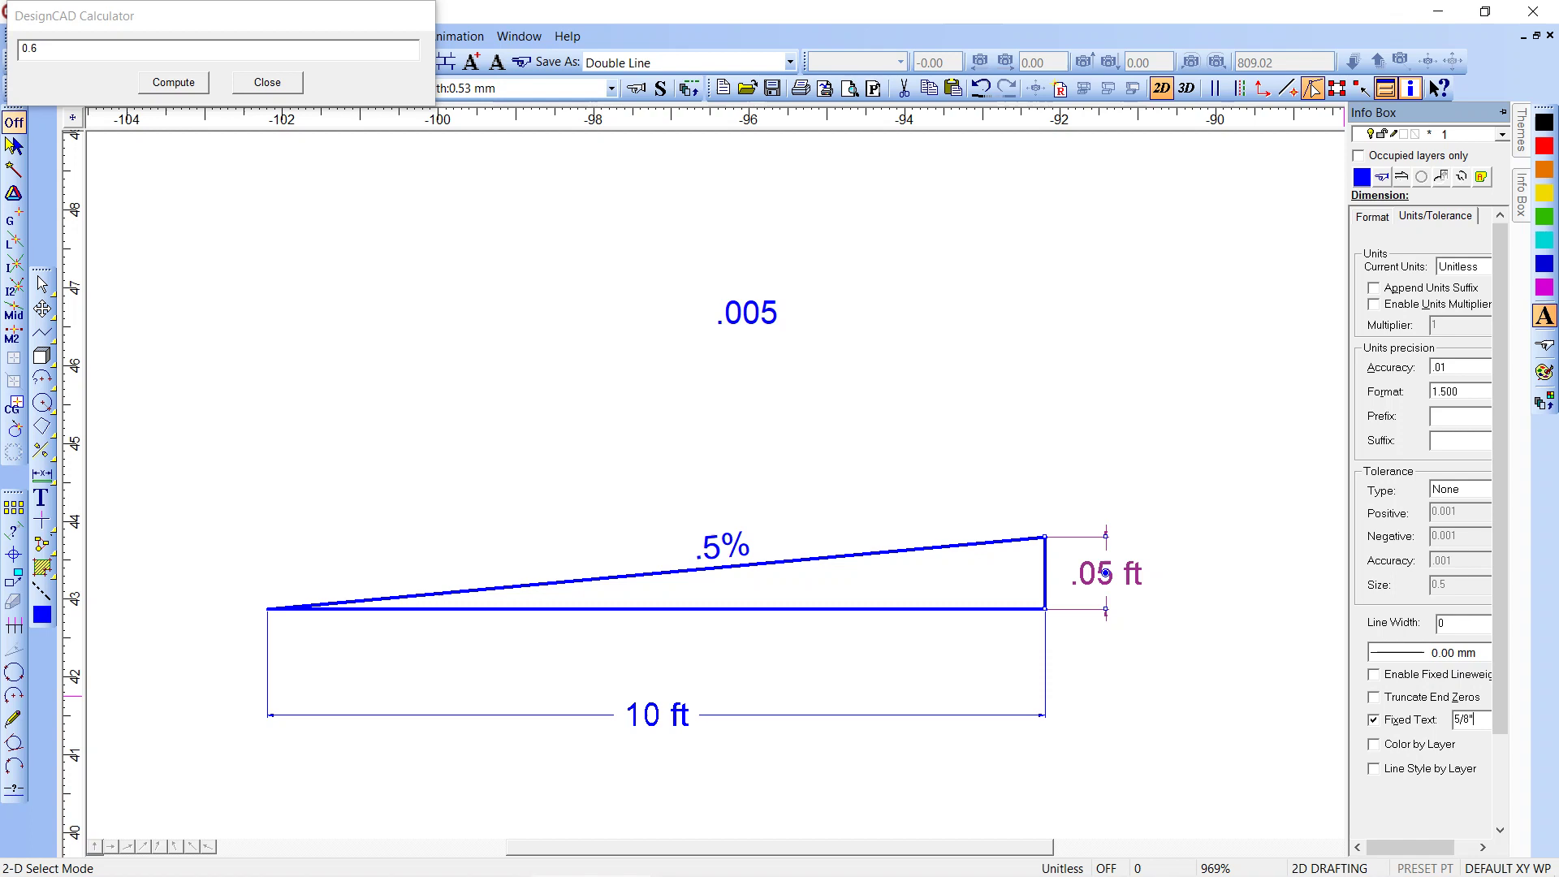
{"action": "left_click", "coordinate": [1083, 417]}
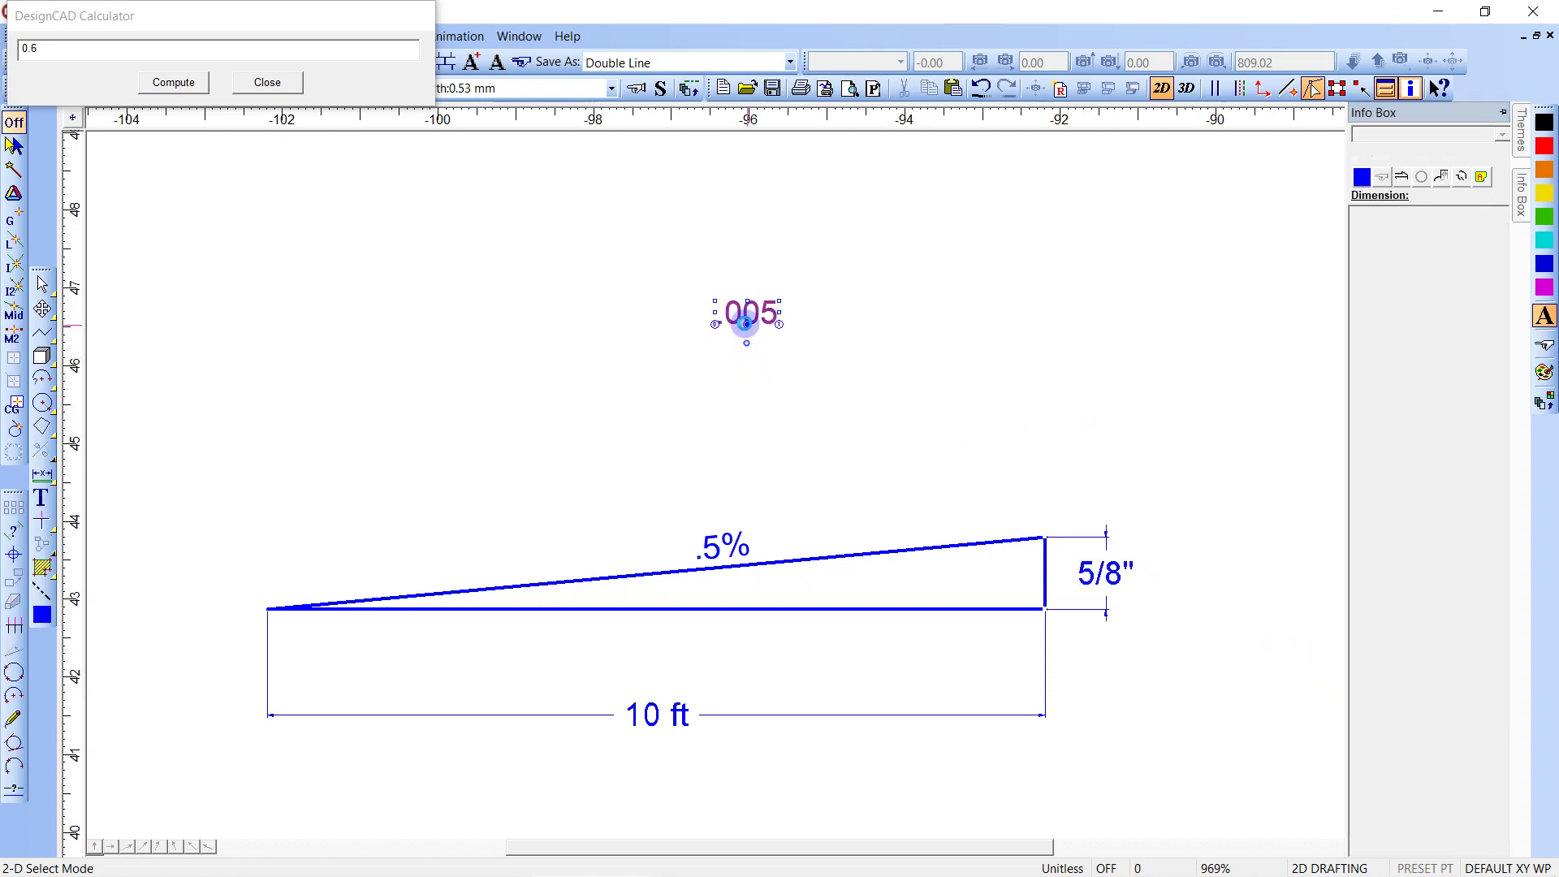
{"action": "left_click", "coordinate": [744, 323]}
{"action": "left_click", "coordinate": [743, 325]}
Draw a horizontal line below the triangle, with its end point at a relative X offset of 5.625
{"action": "scroll", "coordinate": [731, 372], "scroll_direction": "down", "scroll_amount": 1}
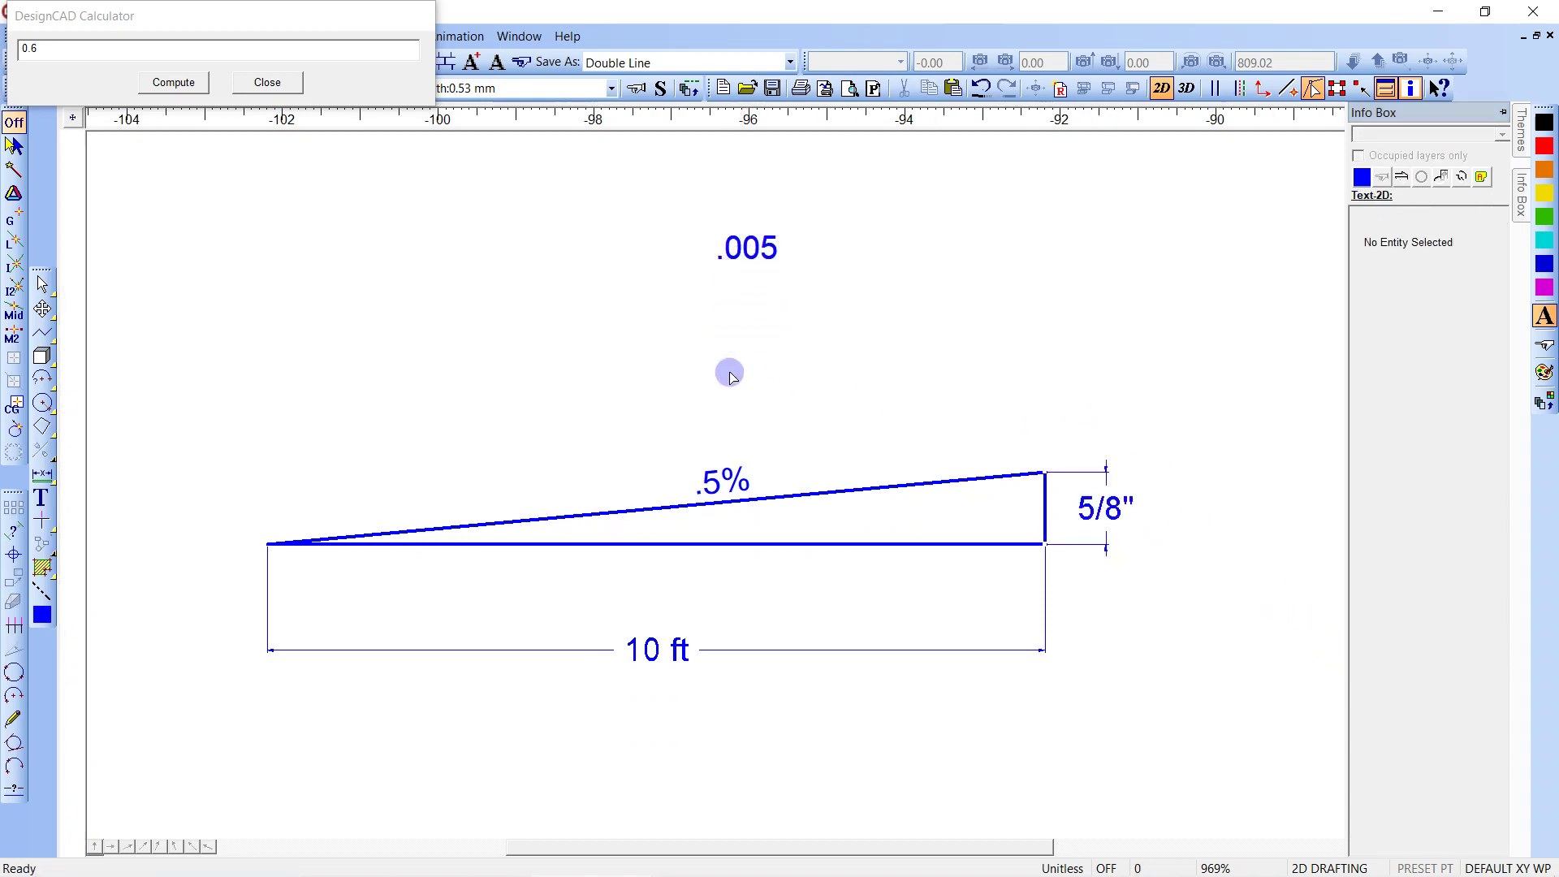
{"action": "scroll", "coordinate": [790, 480], "scroll_direction": "down", "scroll_amount": 1}
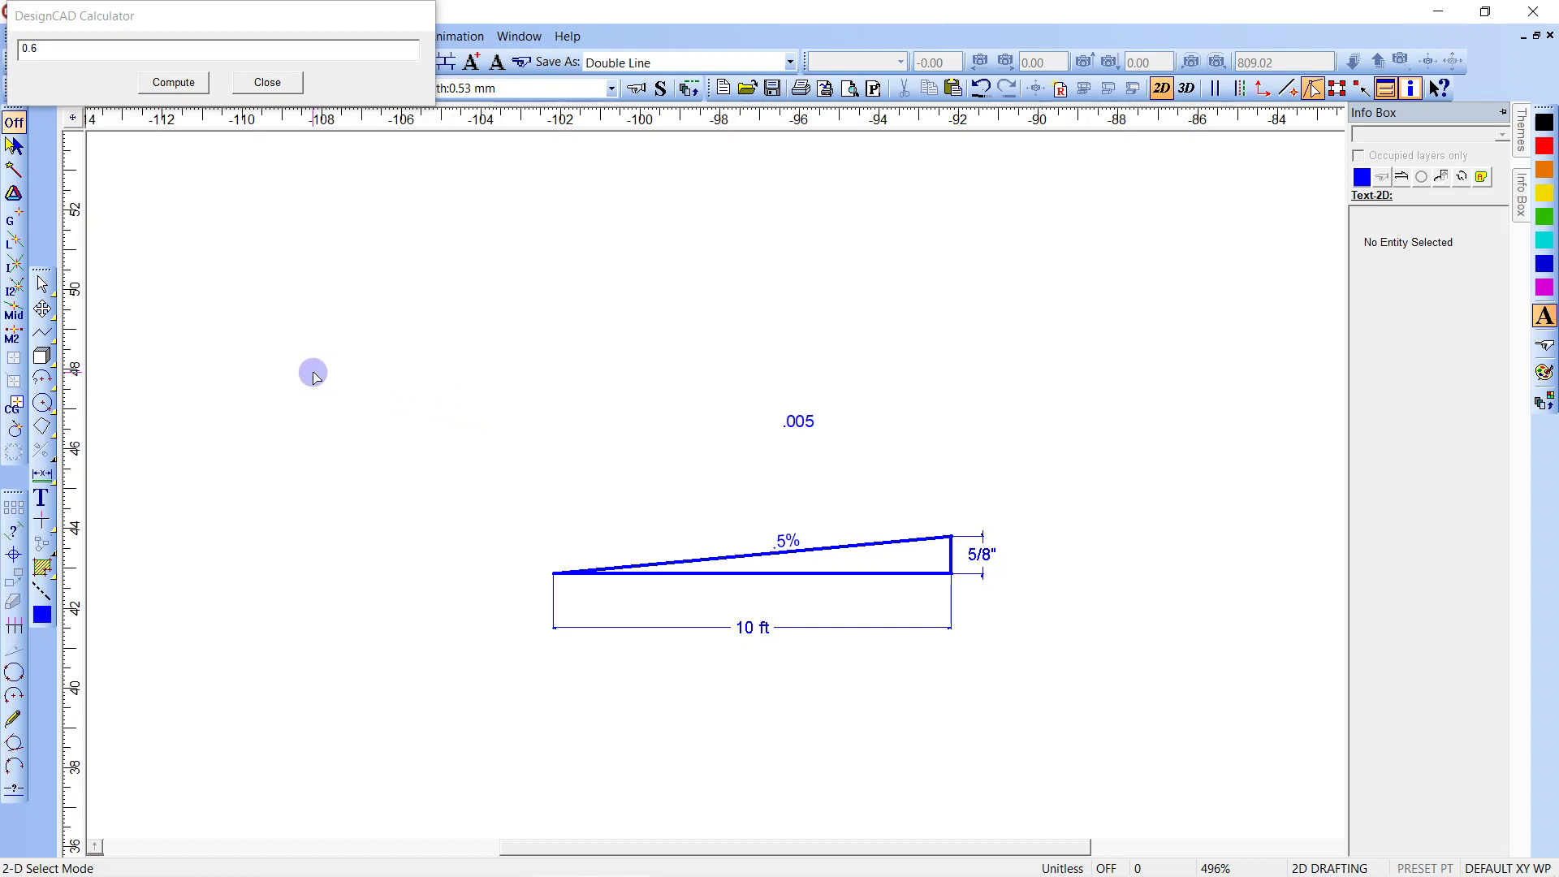
{"action": "scroll", "coordinate": [612, 504], "scroll_direction": "down", "scroll_amount": 3}
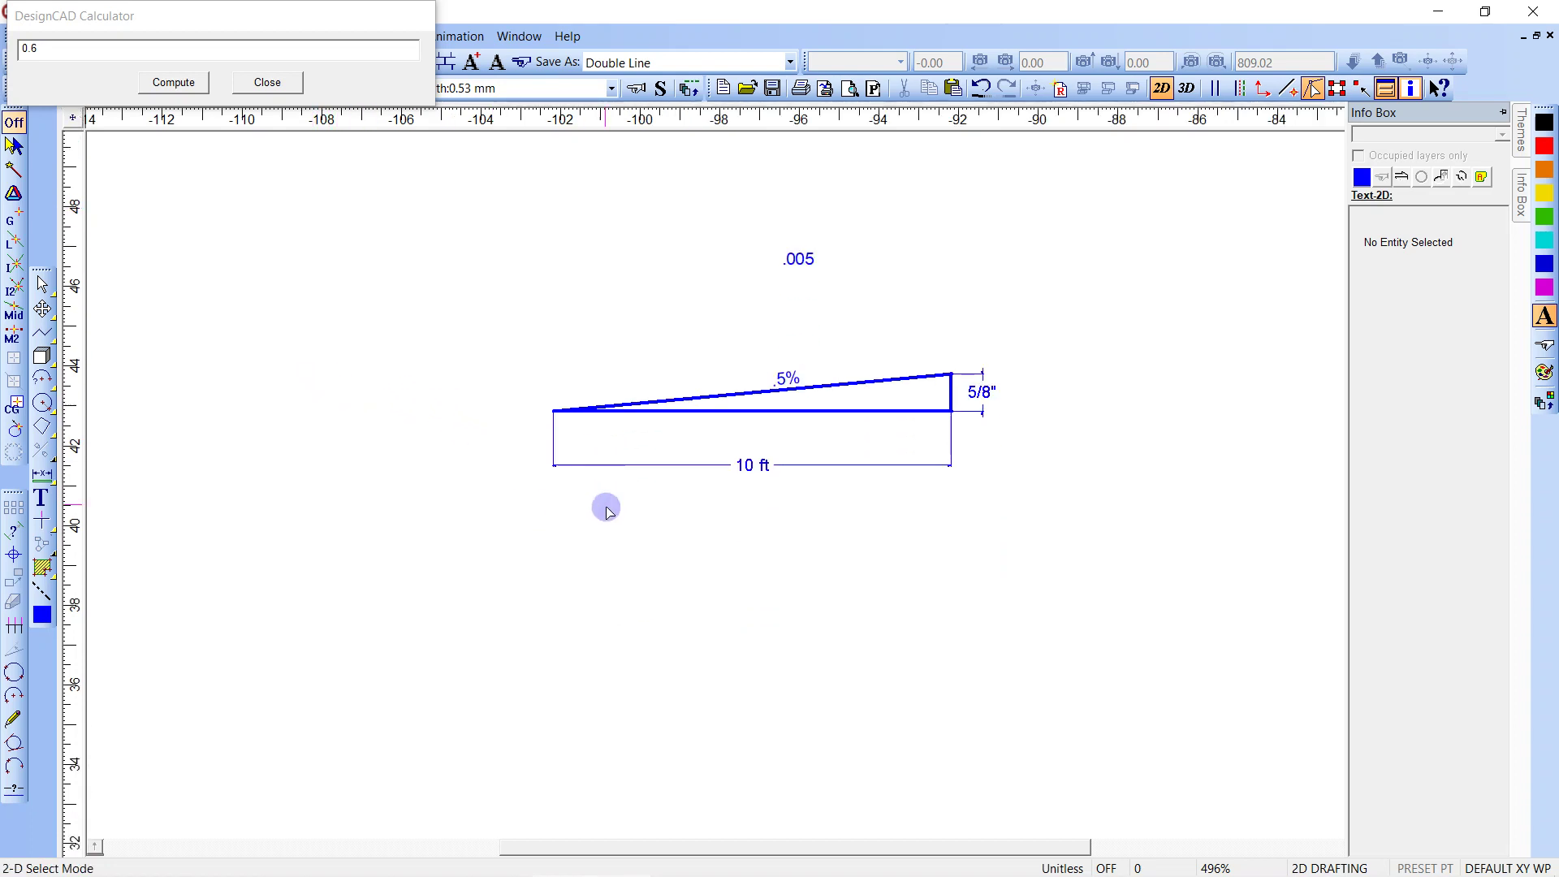
{"action": "key", "text": "l"}
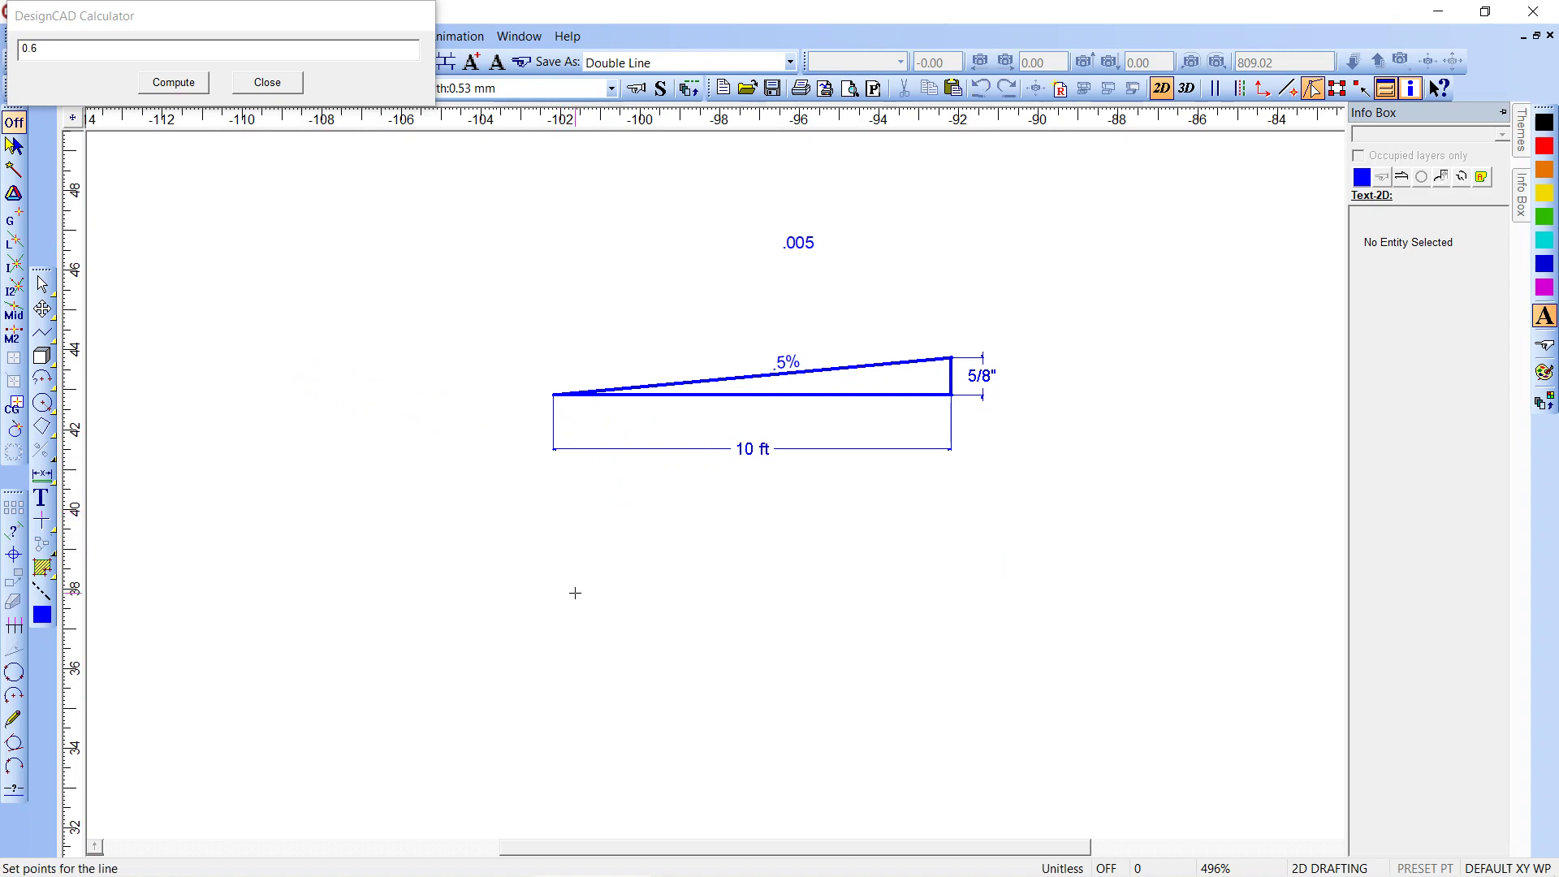
{"action": "left_click", "coordinate": [562, 627]}
{"action": "key", "text": "apostrophe"}
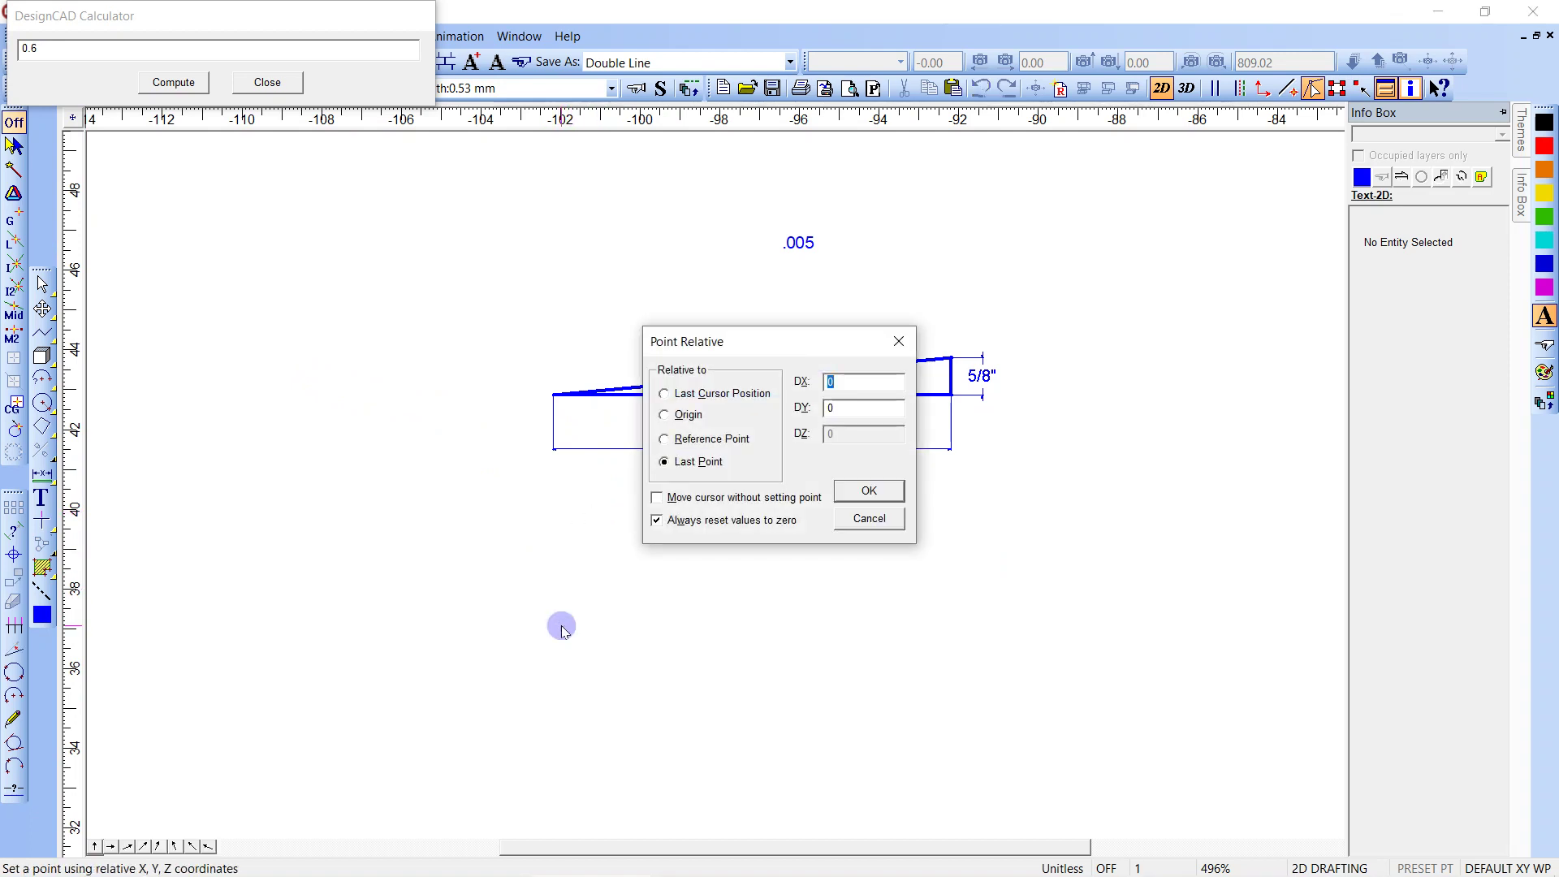
{"action": "type", "text": "5.625"}
{"action": "key", "text": "Return"}
{"action": "key", "text": "Escape"}
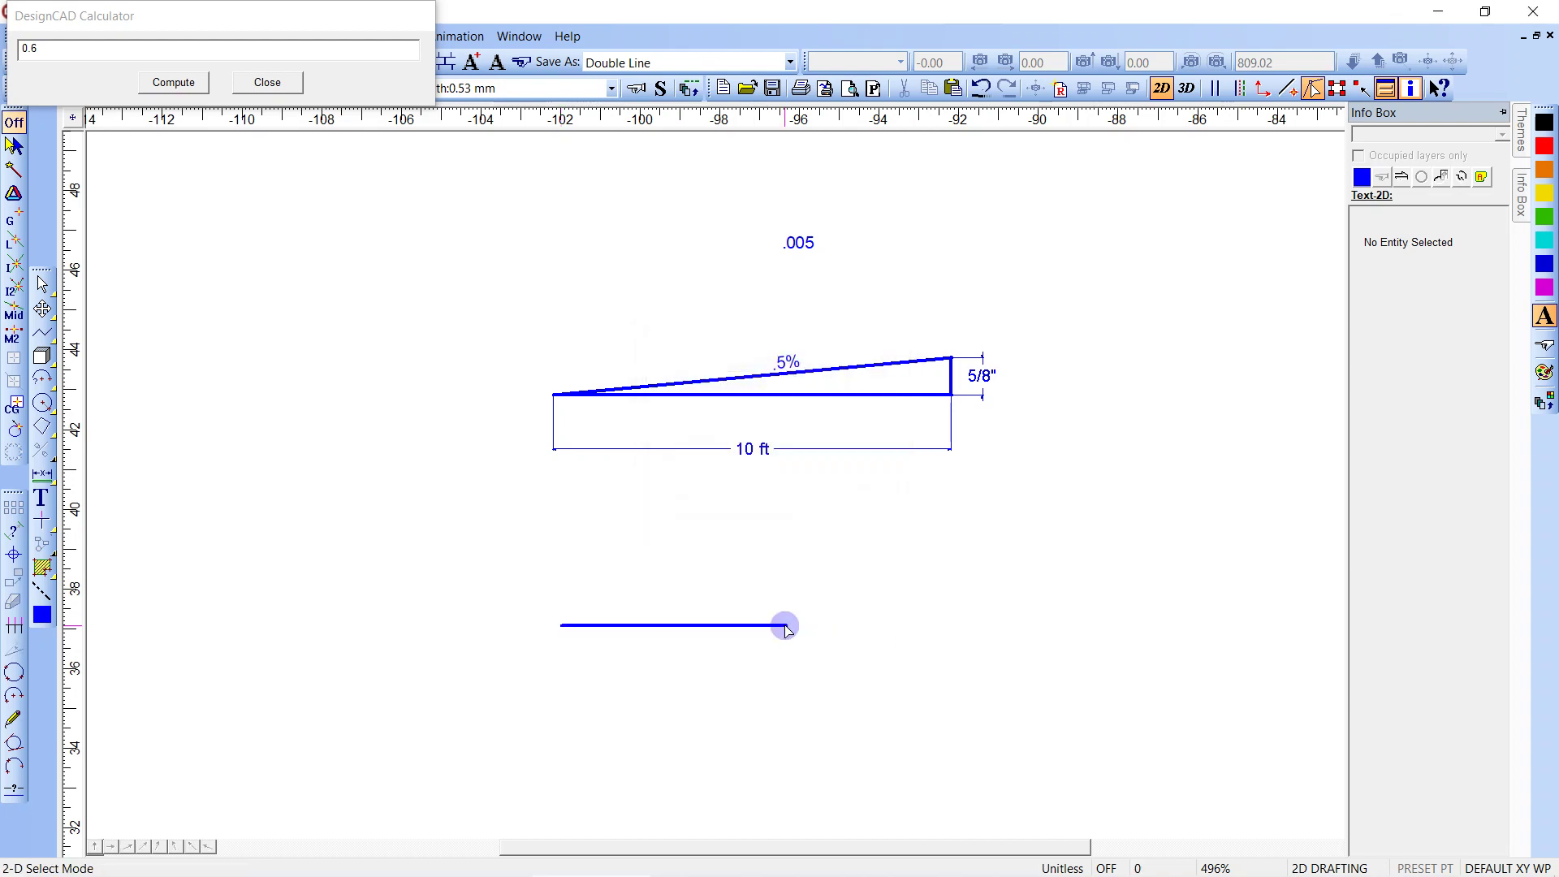
Dimension the new line's length in the 1' 6 3/4" text format, placing the dimension just below the line
{"action": "key", "text": "d"}
{"action": "left_click", "coordinate": [787, 625]}
{"action": "left_click", "coordinate": [560, 625]}
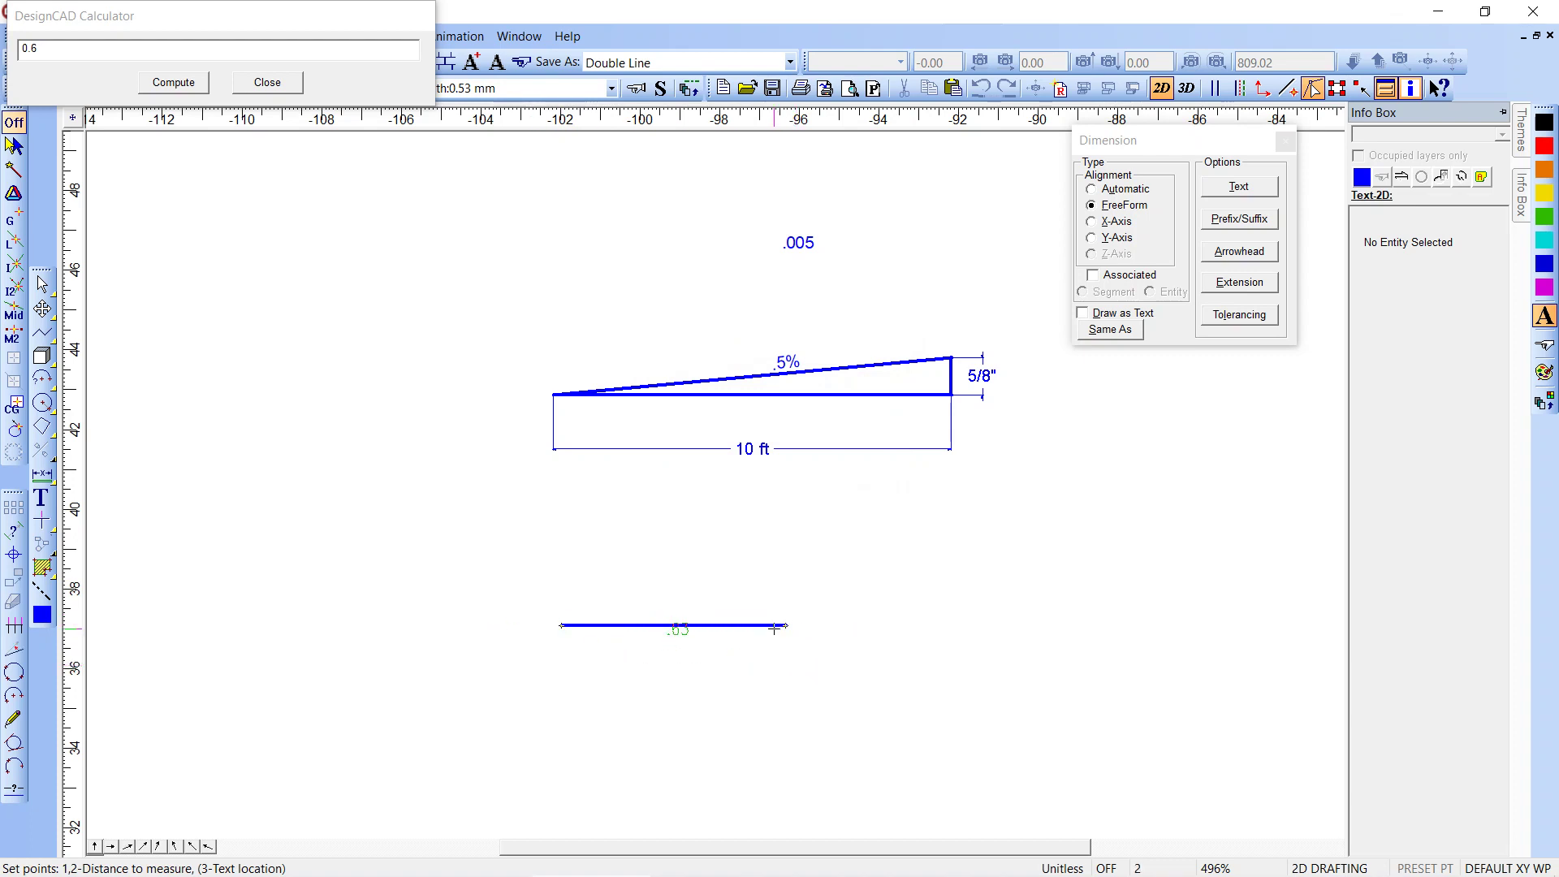
{"action": "left_click", "coordinate": [1228, 184]}
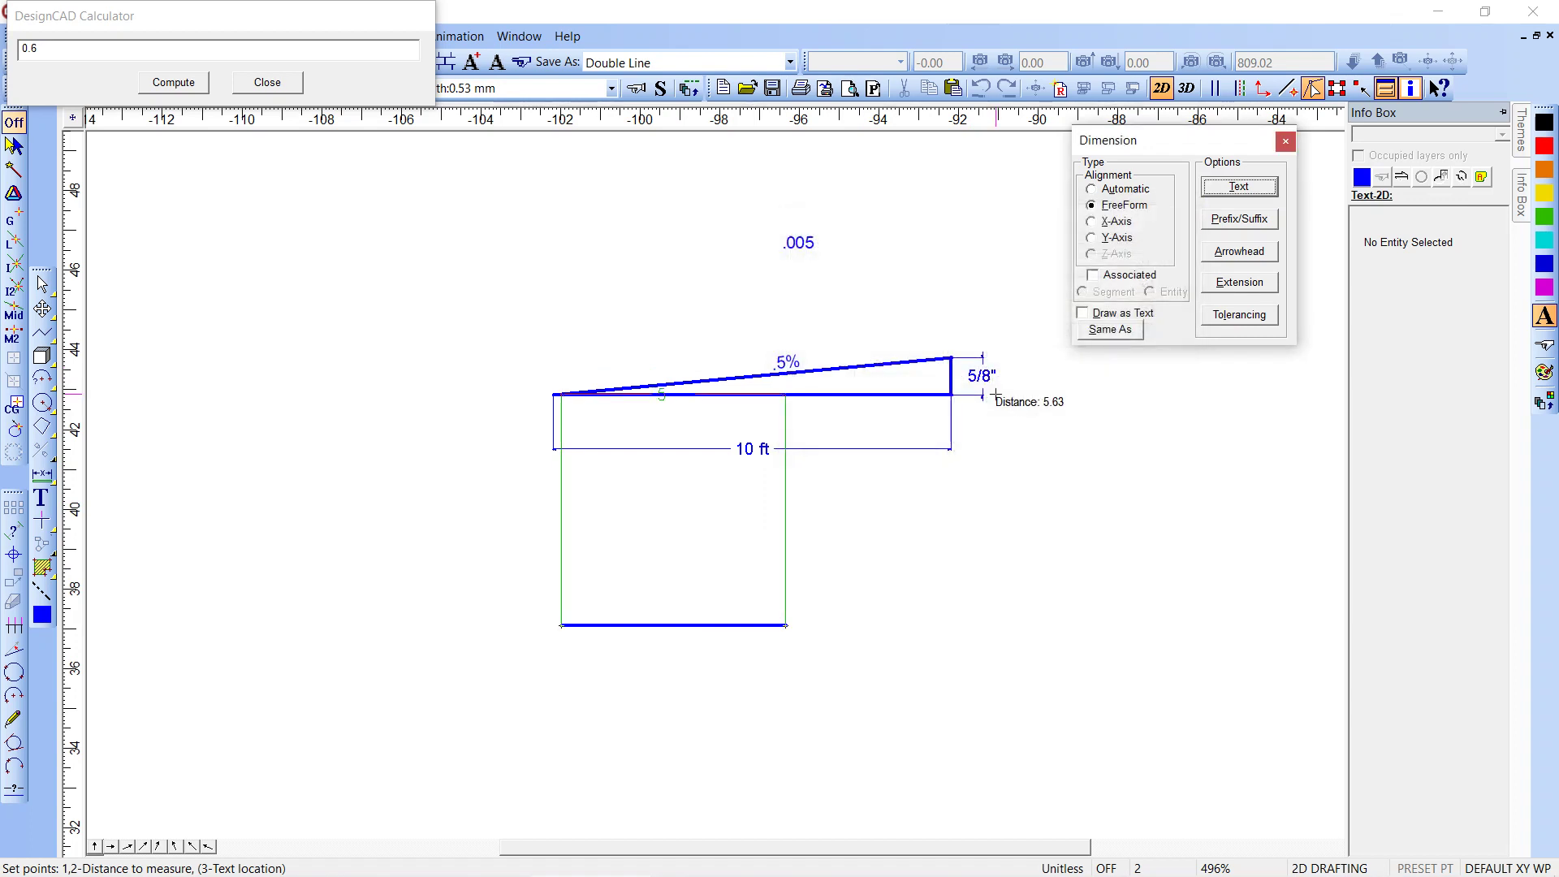
{"action": "key", "text": "Escape"}
{"action": "left_click", "coordinate": [1231, 190]}
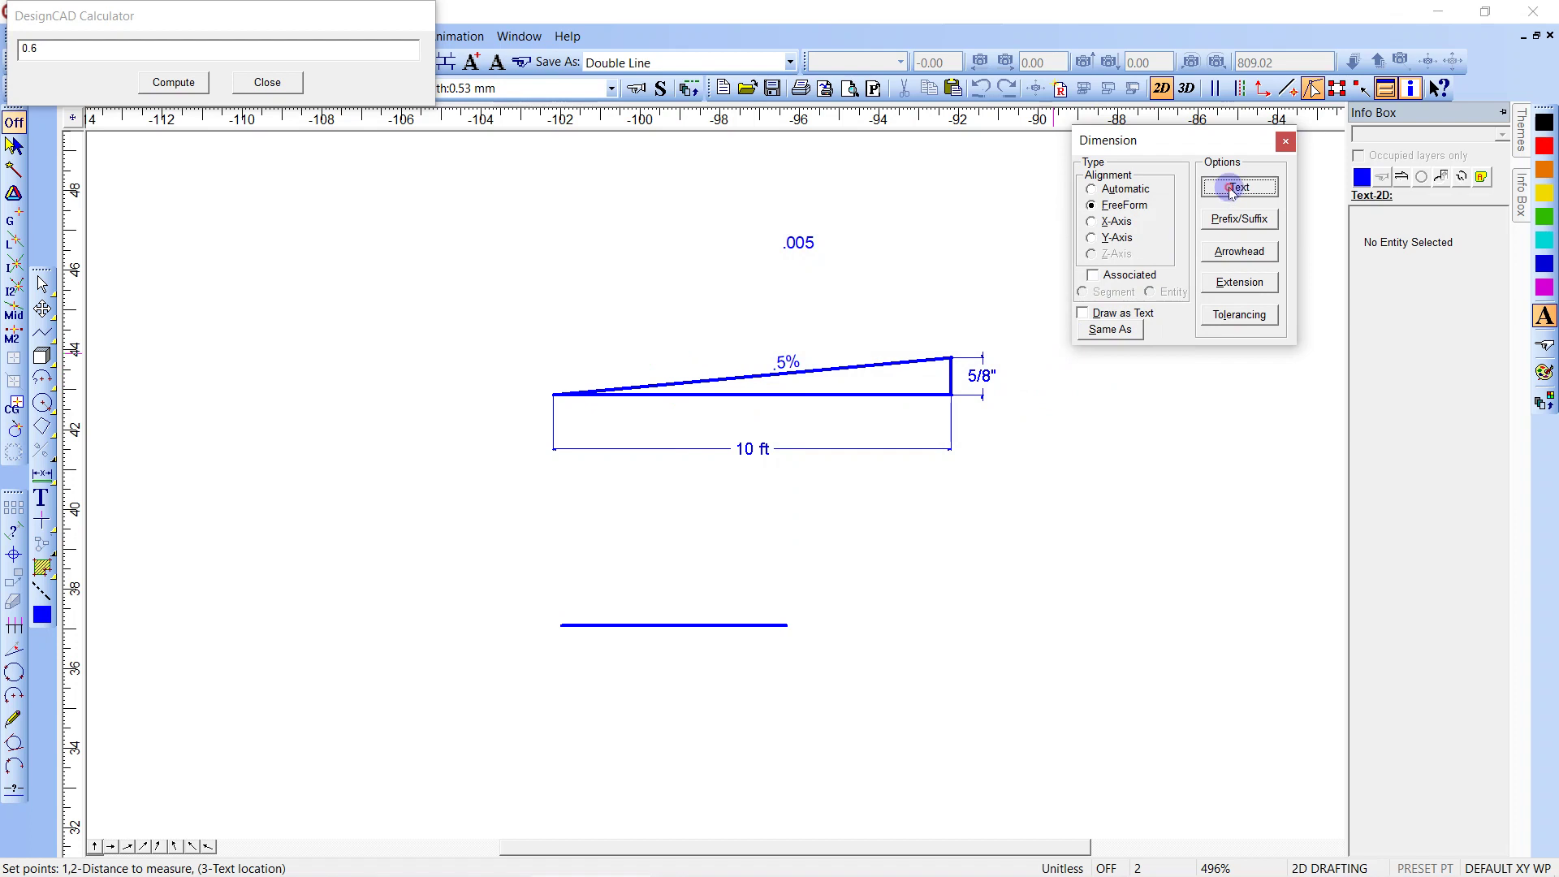
{"action": "left_click", "coordinate": [1101, 258]}
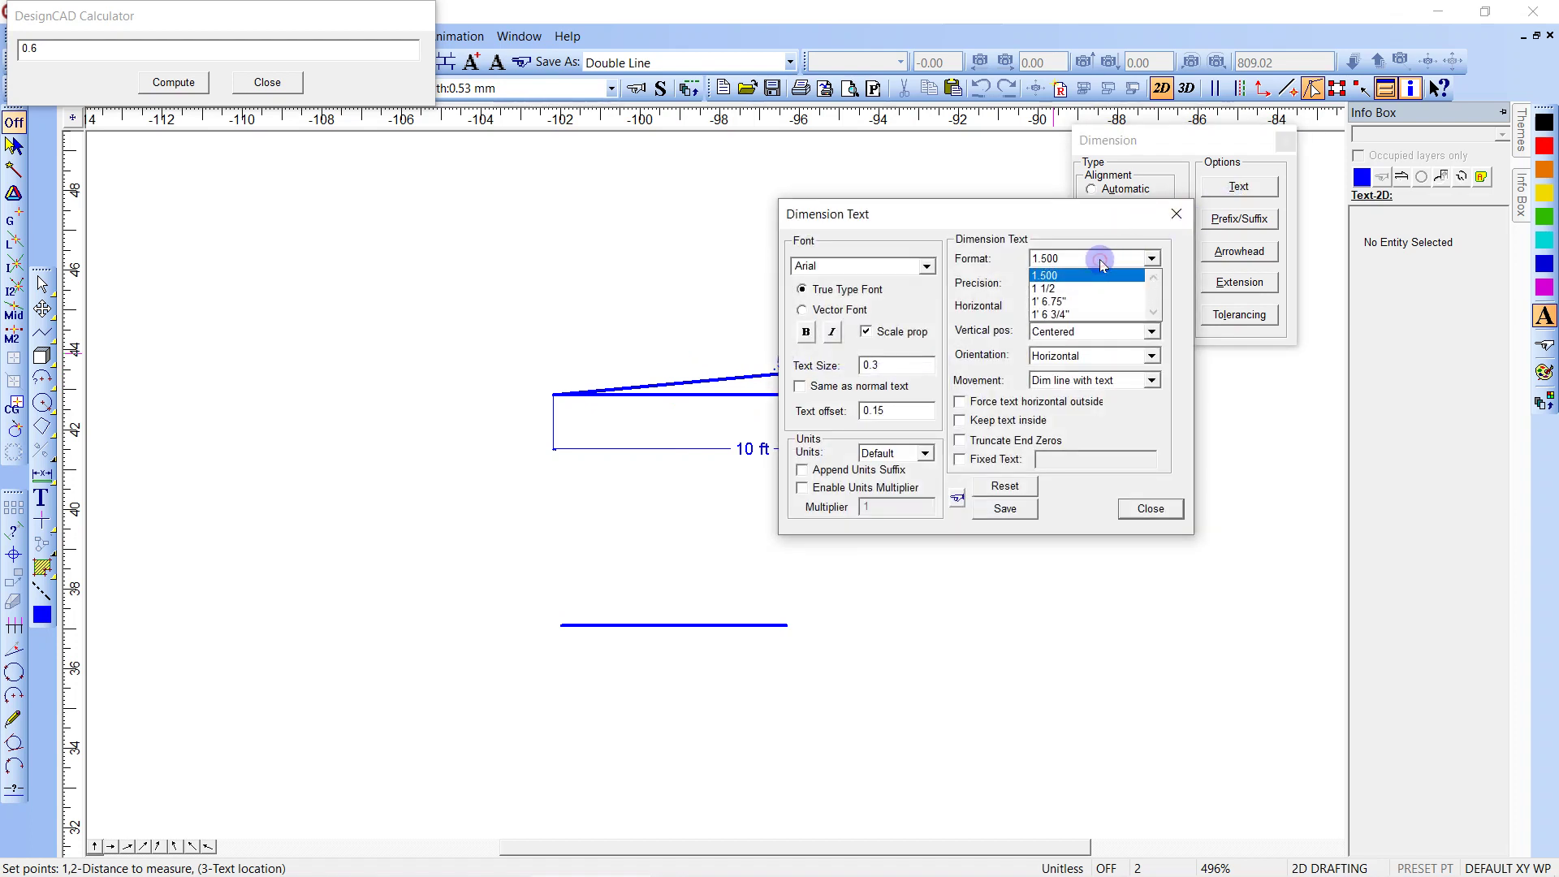
{"action": "left_click", "coordinate": [1083, 314]}
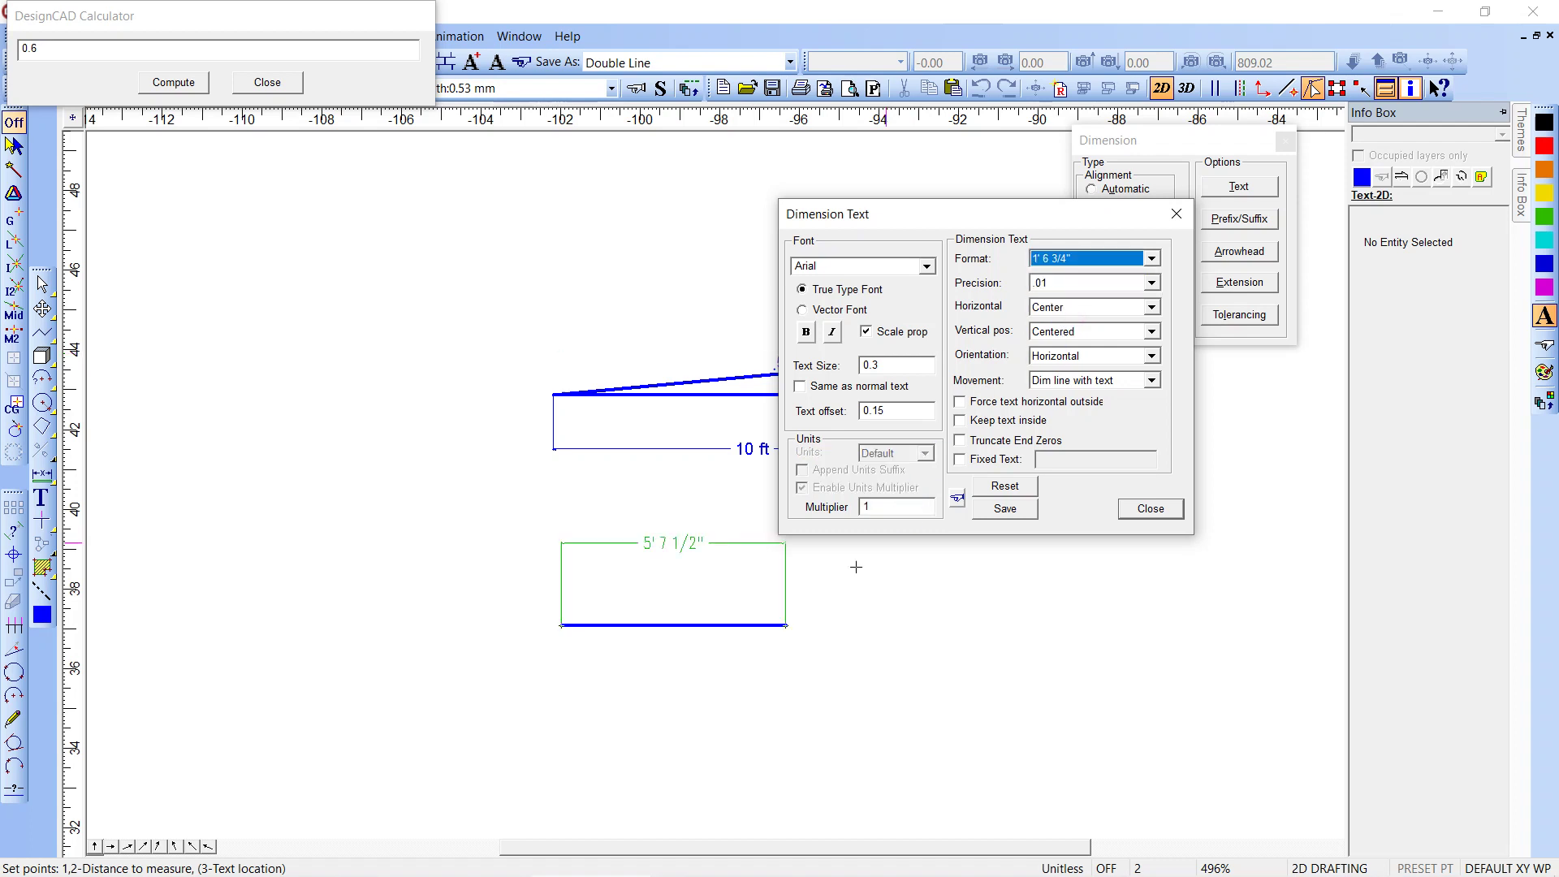
{"action": "left_click", "coordinate": [732, 660]}
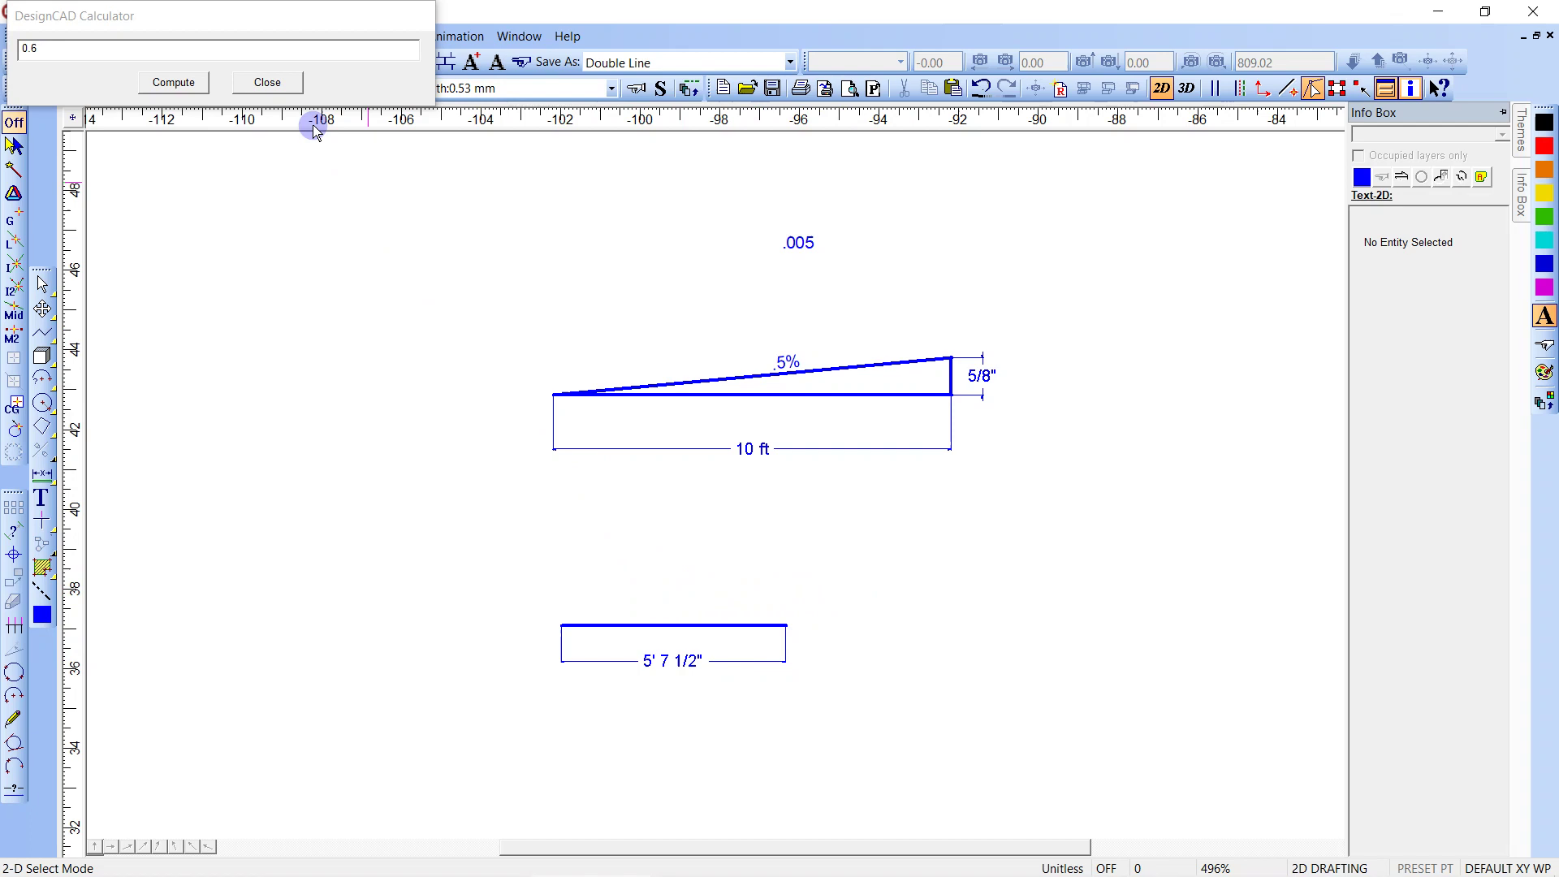
Enter the expression 5+(7.5/12) in the calculator to convert 5' 7 1/2" to decimal feet
{"action": "double_click", "coordinate": [73, 47]}
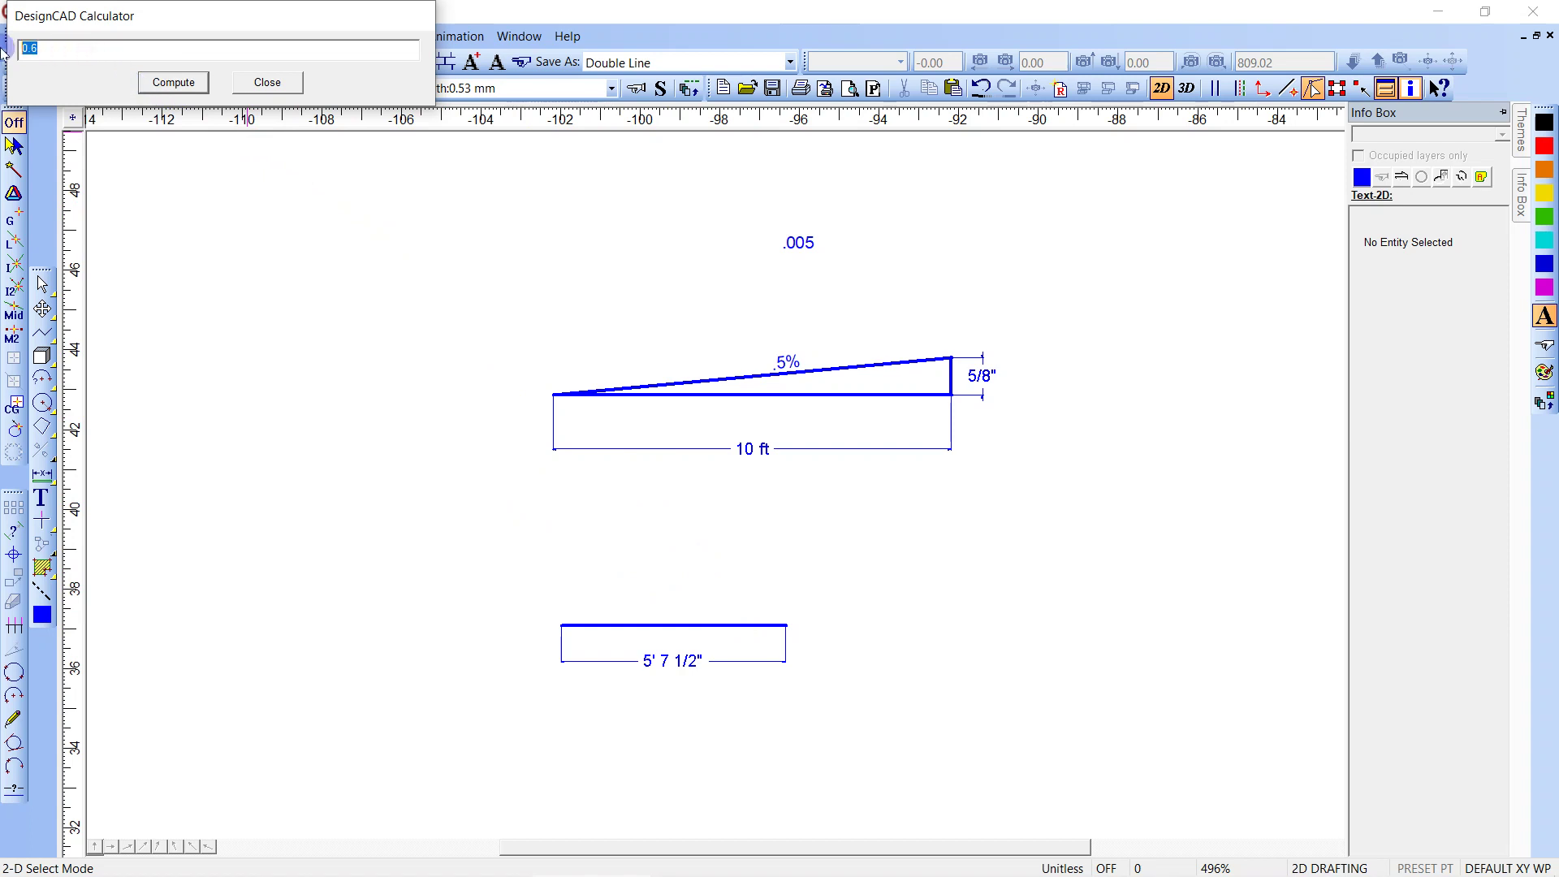
{"action": "type", "text": "7.5/12+7"}
{"action": "left_click_drag", "start_coordinate": [85, 49], "coordinate": [3, 57]}
{"action": "type", "text": "7"}
{"action": "type", "text": "7+"}
{"action": "key", "text": "BackSpace"}
{"action": "type", "text": ".5/12"}
{"action": "left_click", "coordinate": [22, 49]}
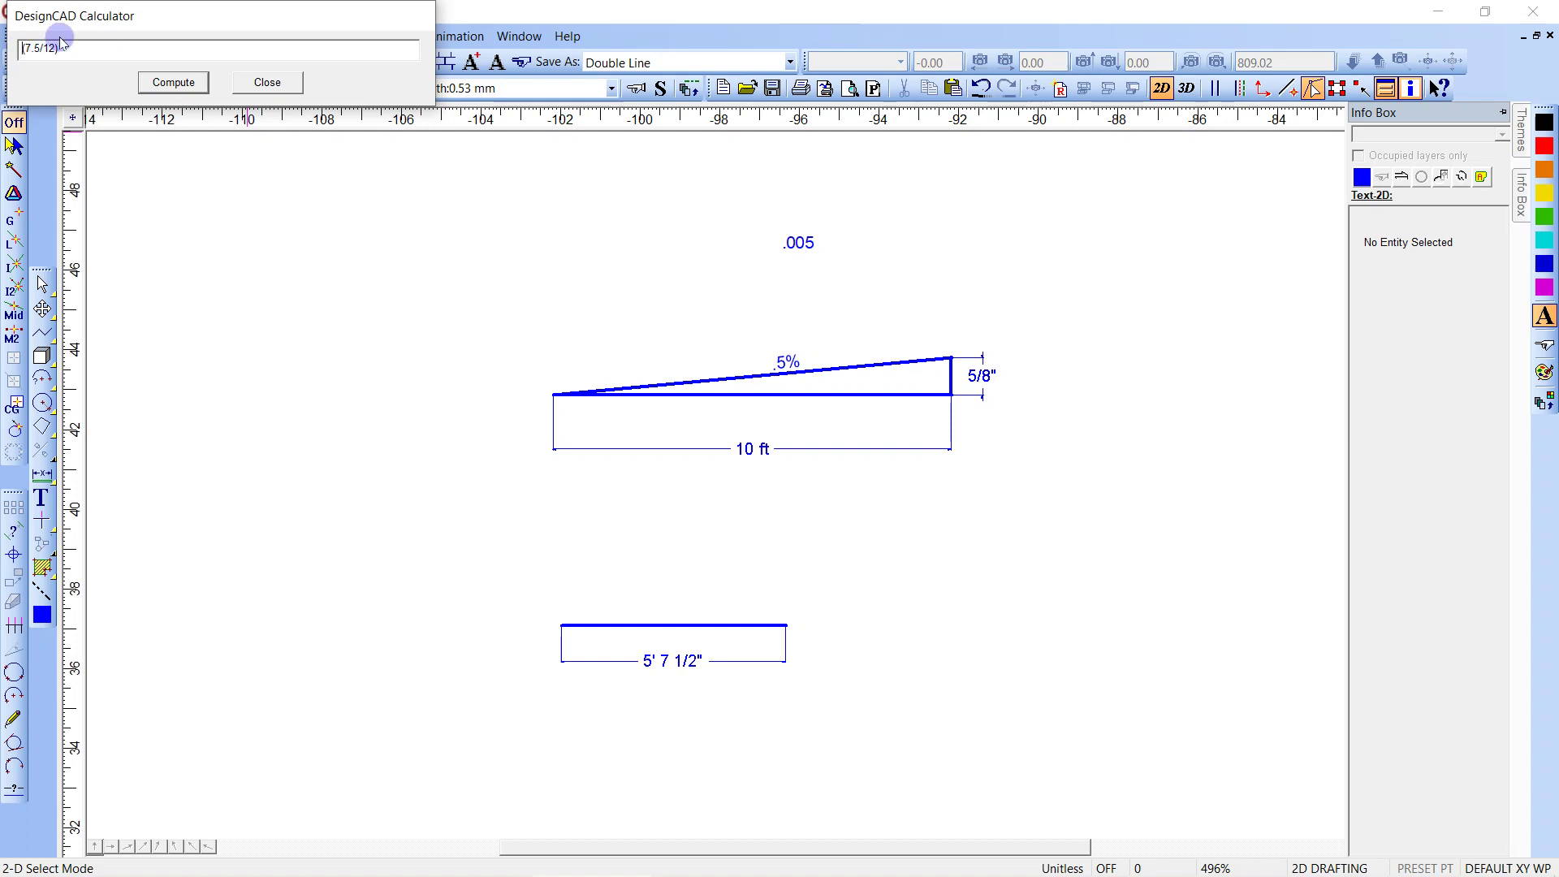
{"action": "type", "text": "5+"}
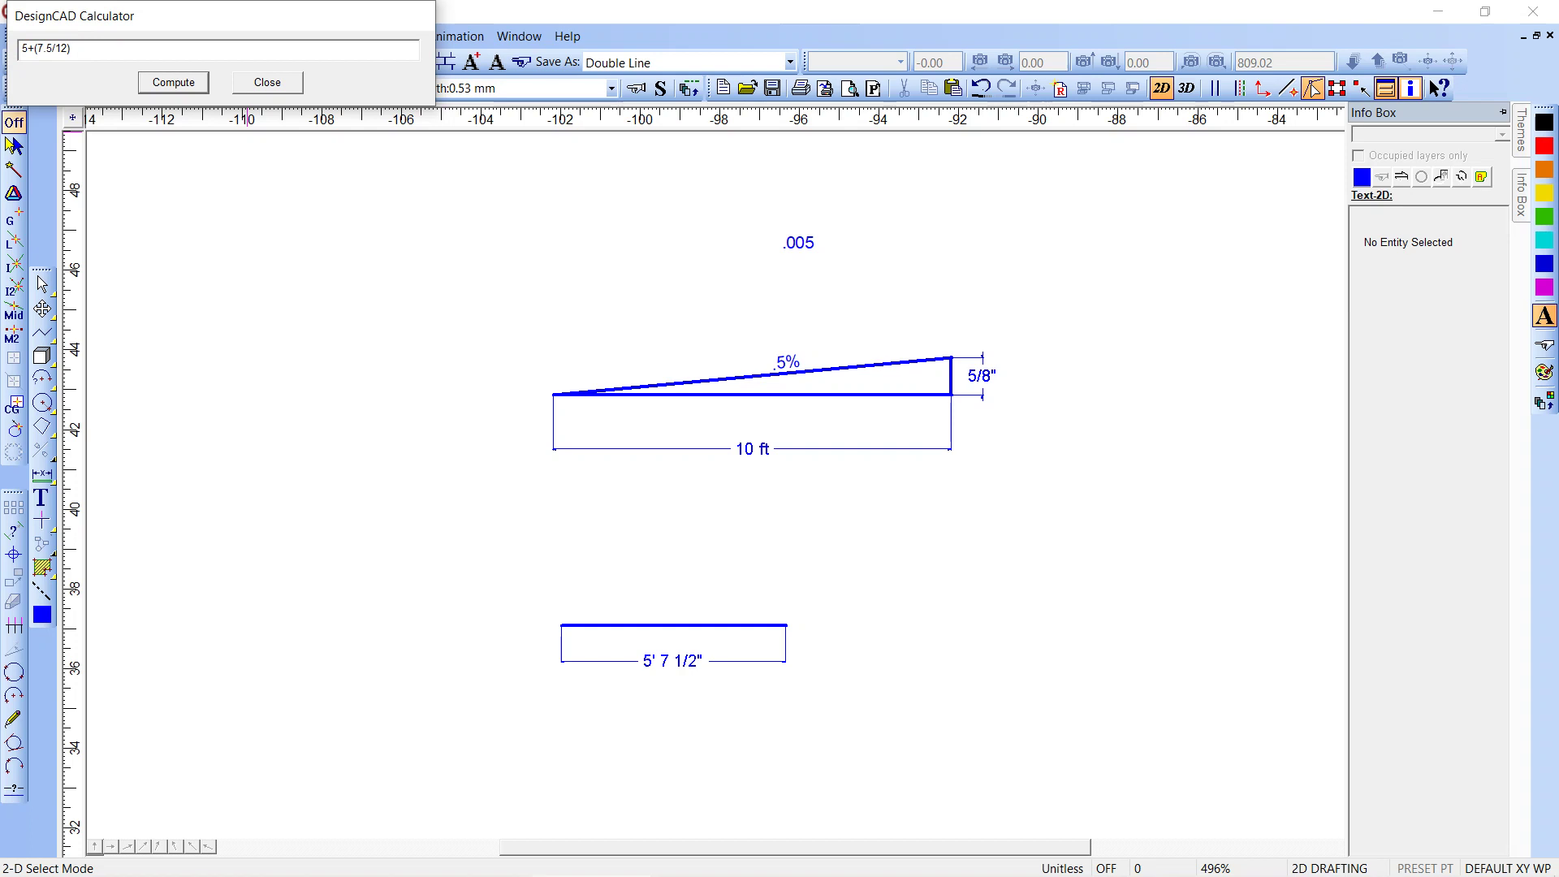
Copy the calculator expression 5+(7.5/12) into the drawing as text just below the 5' 7 1/2" dimension
{"action": "left_click", "coordinate": [86, 49]}
{"action": "left_click_drag", "start_coordinate": [101, 50], "coordinate": [3, 52]}
{"action": "key", "text": "ctrl+c"}
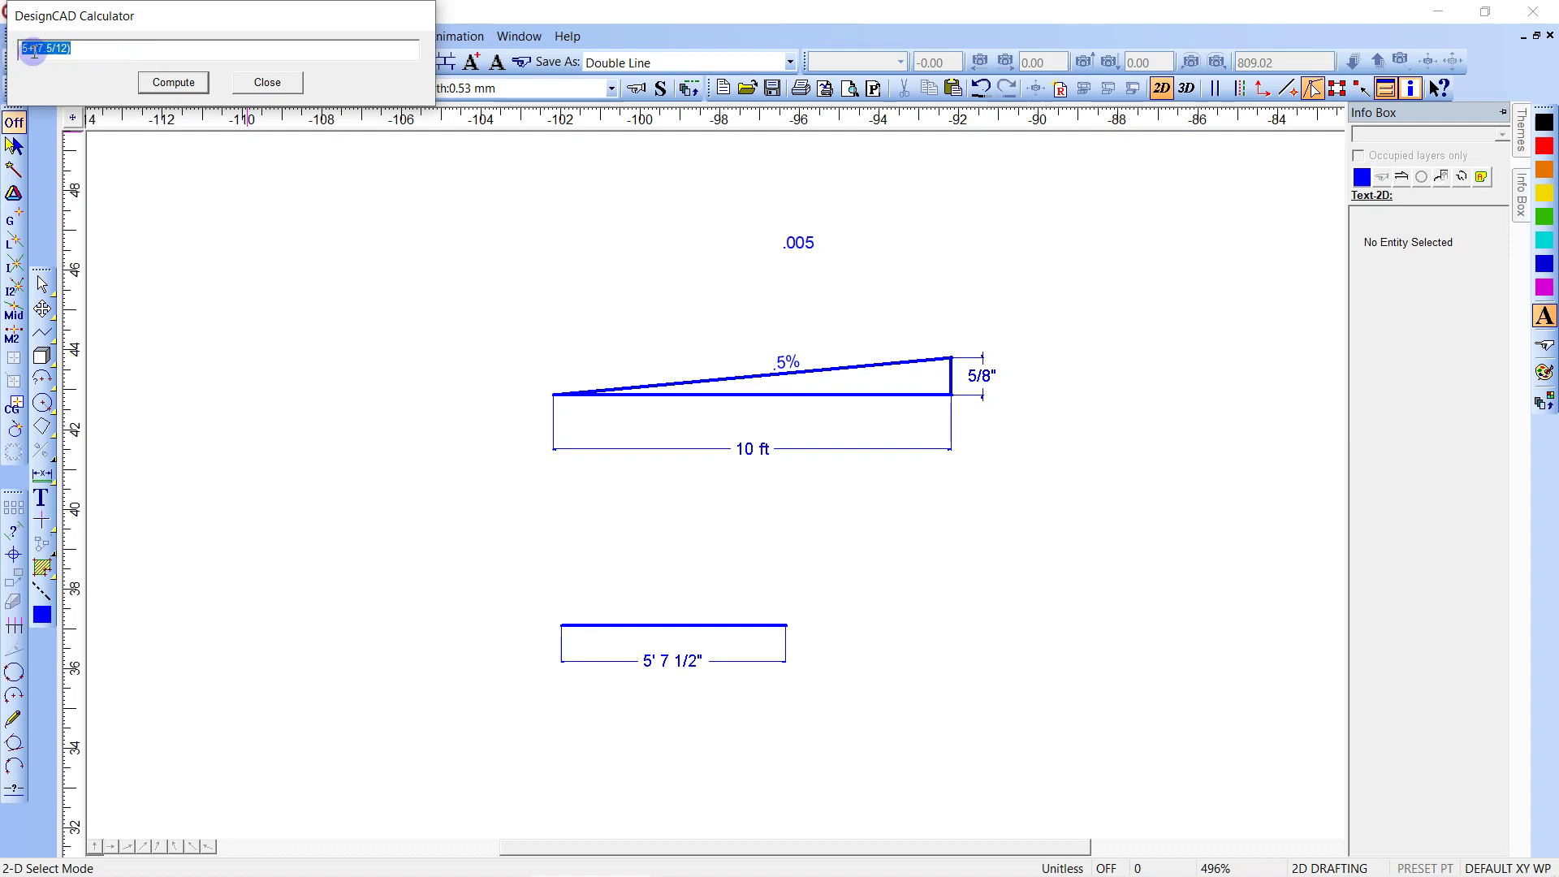
{"action": "left_click", "coordinate": [544, 540]}
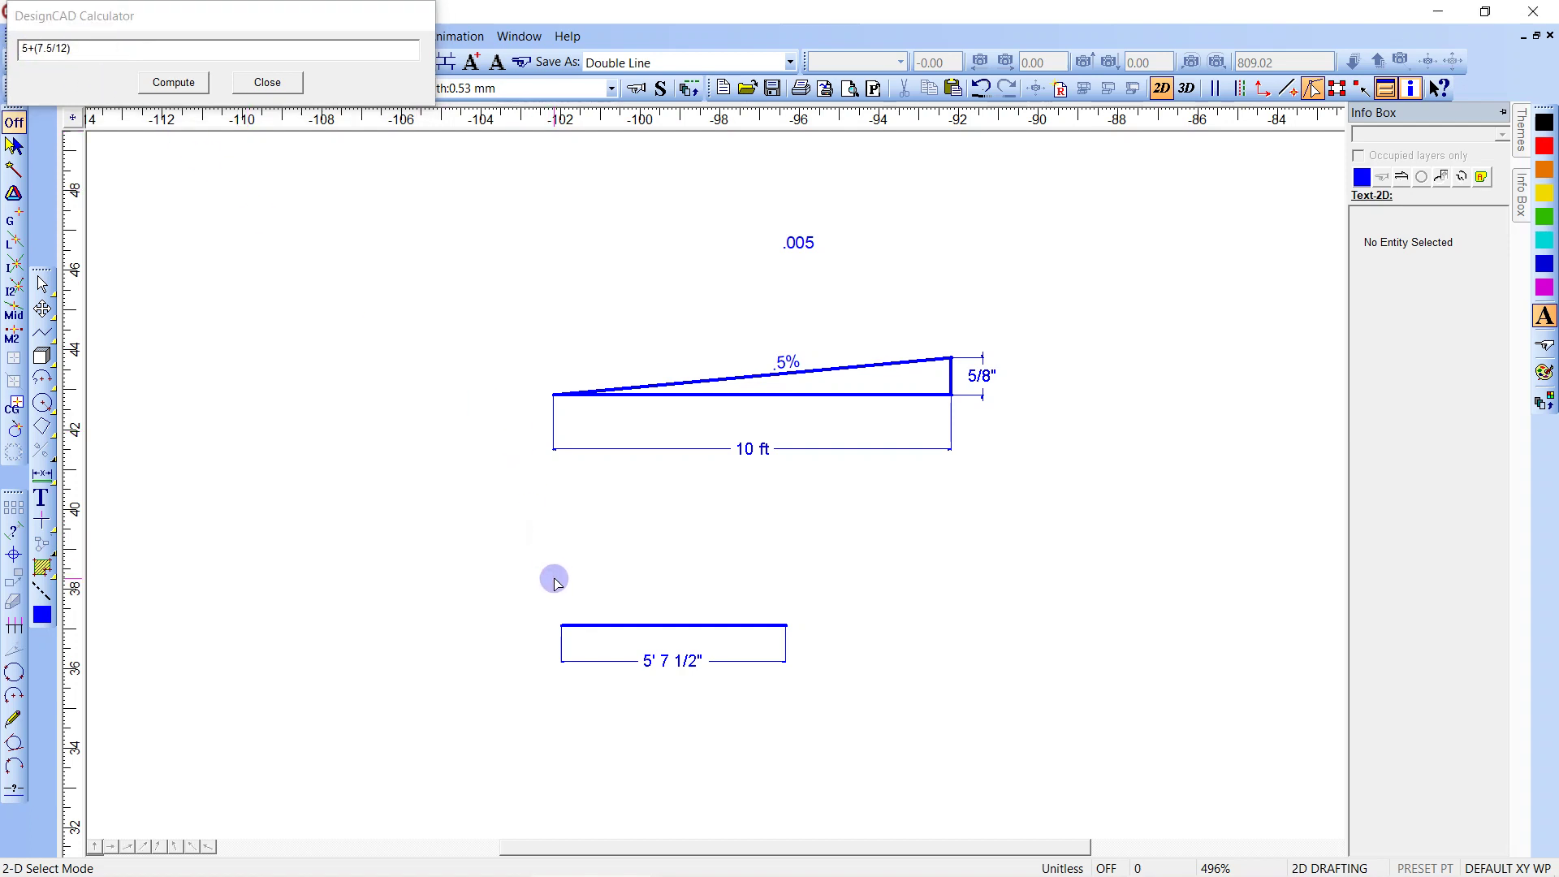
{"action": "key", "text": "ctrl+v"}
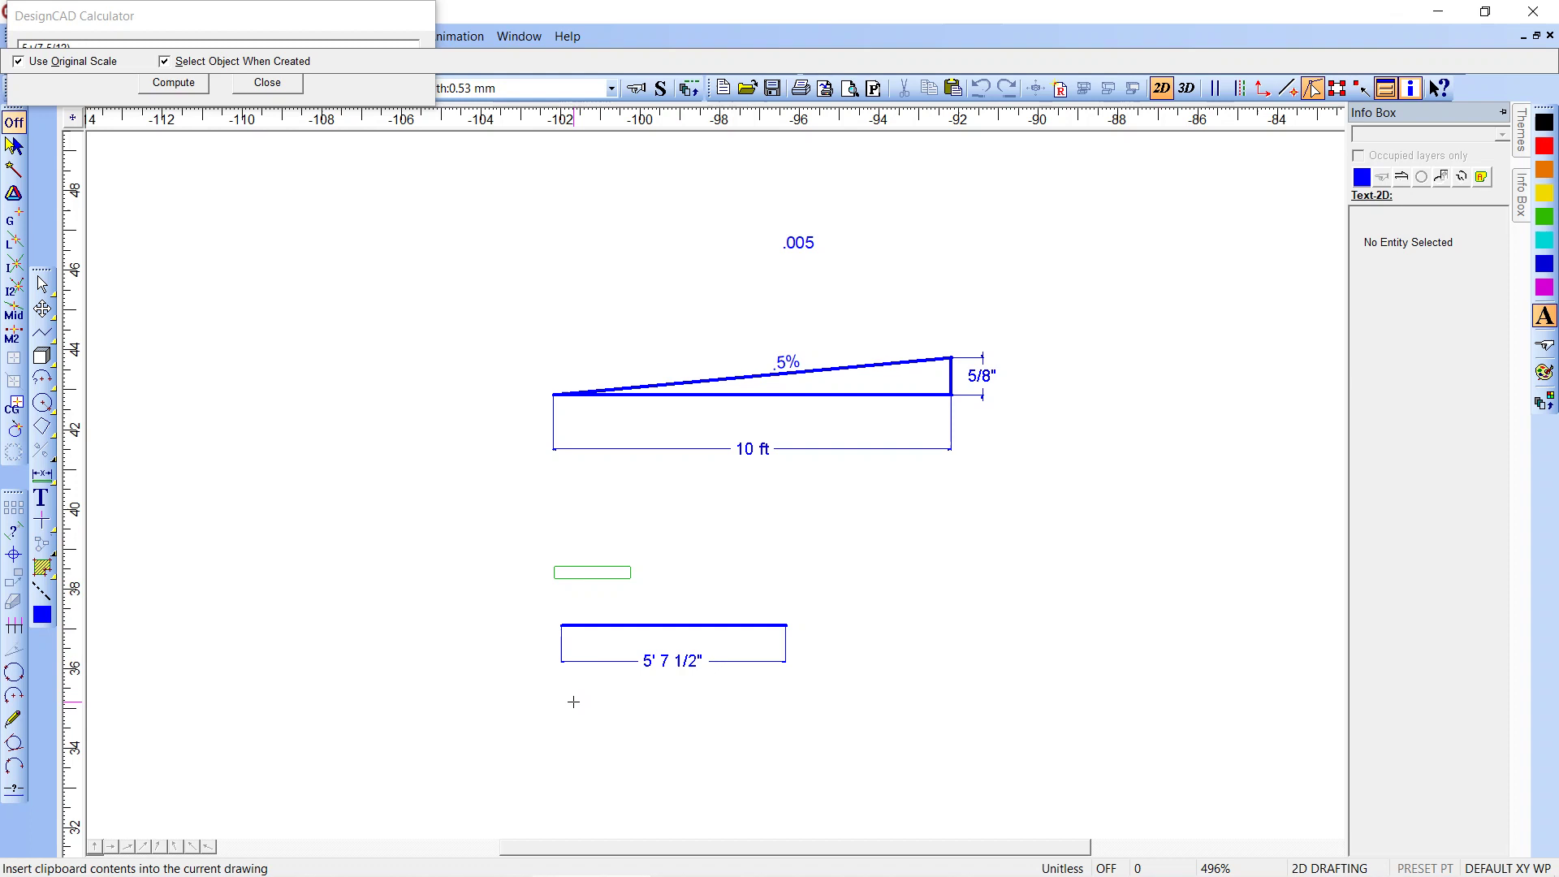
{"action": "left_click", "coordinate": [574, 701]}
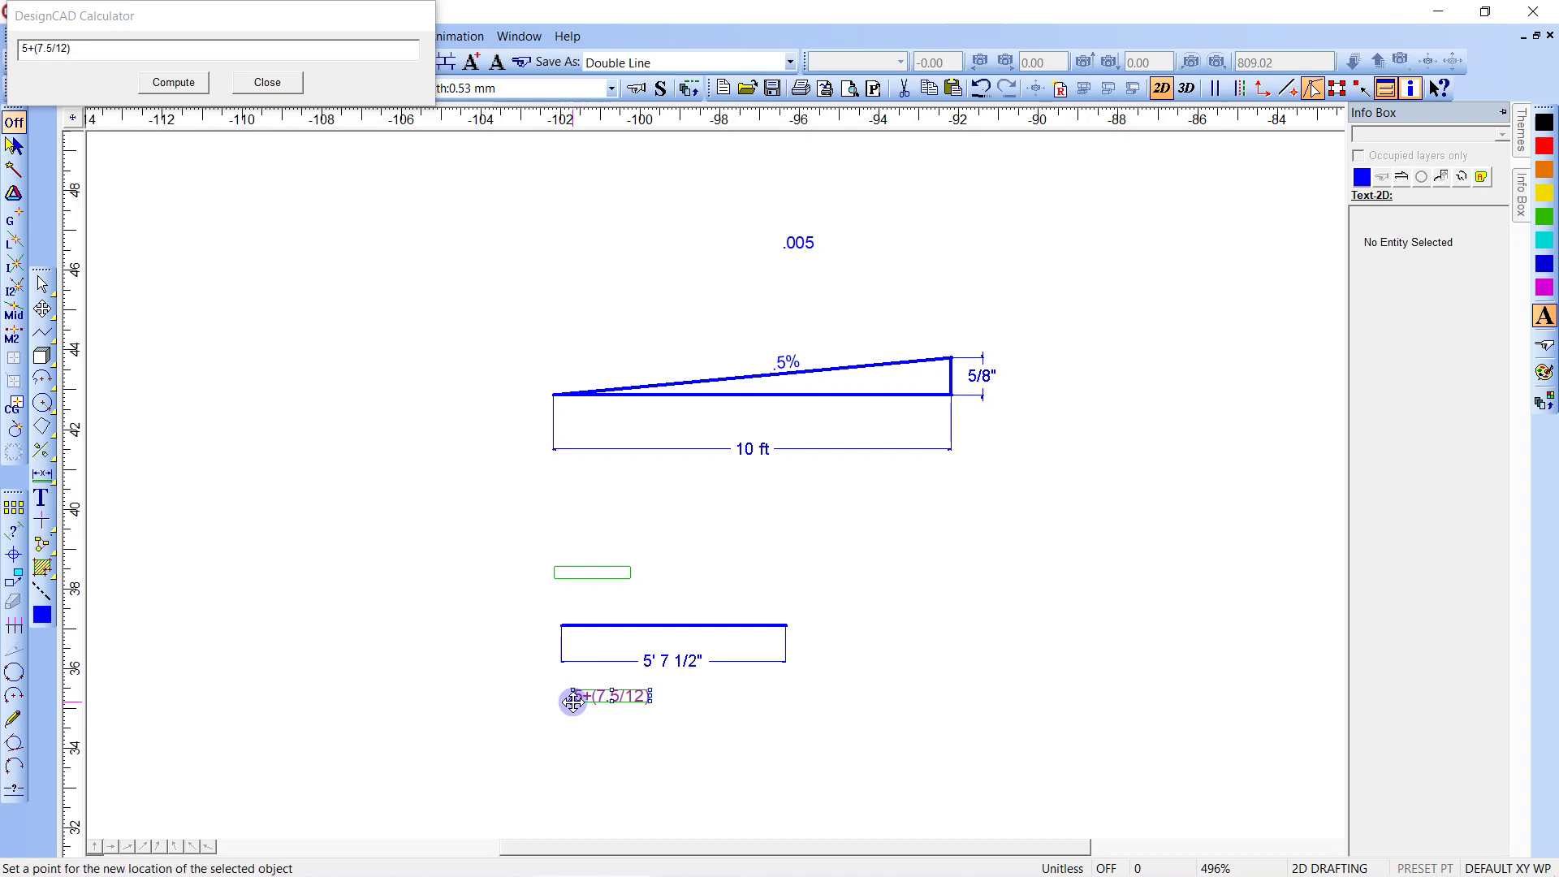
Compute the expression in the calculator and multiply its result by .005 to find the rise in feet
{"action": "left_click", "coordinate": [173, 82]}
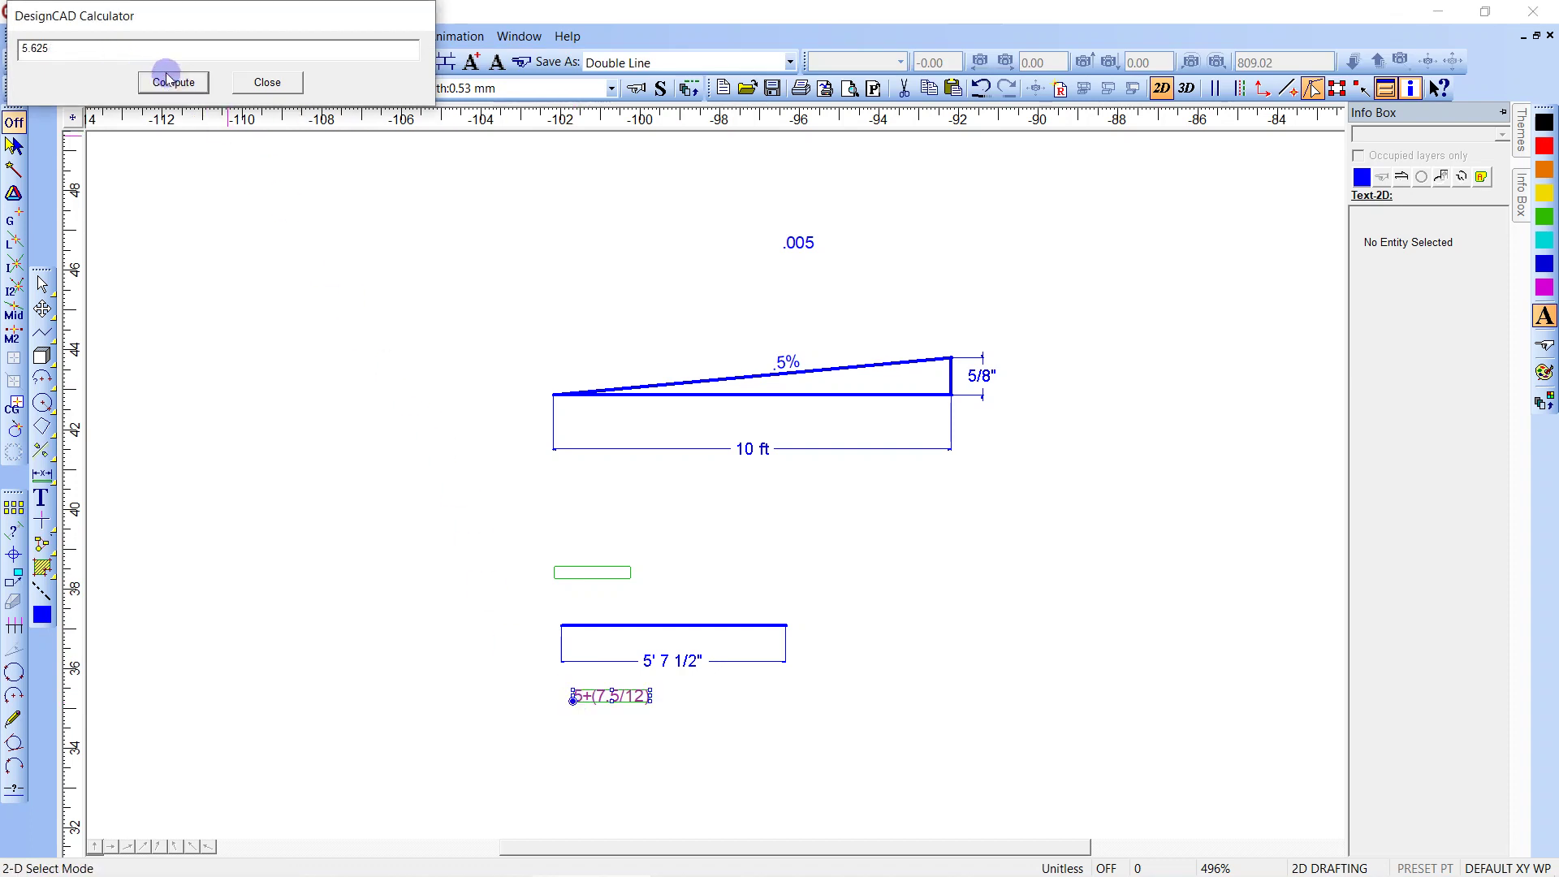
{"action": "left_click", "coordinate": [56, 48]}
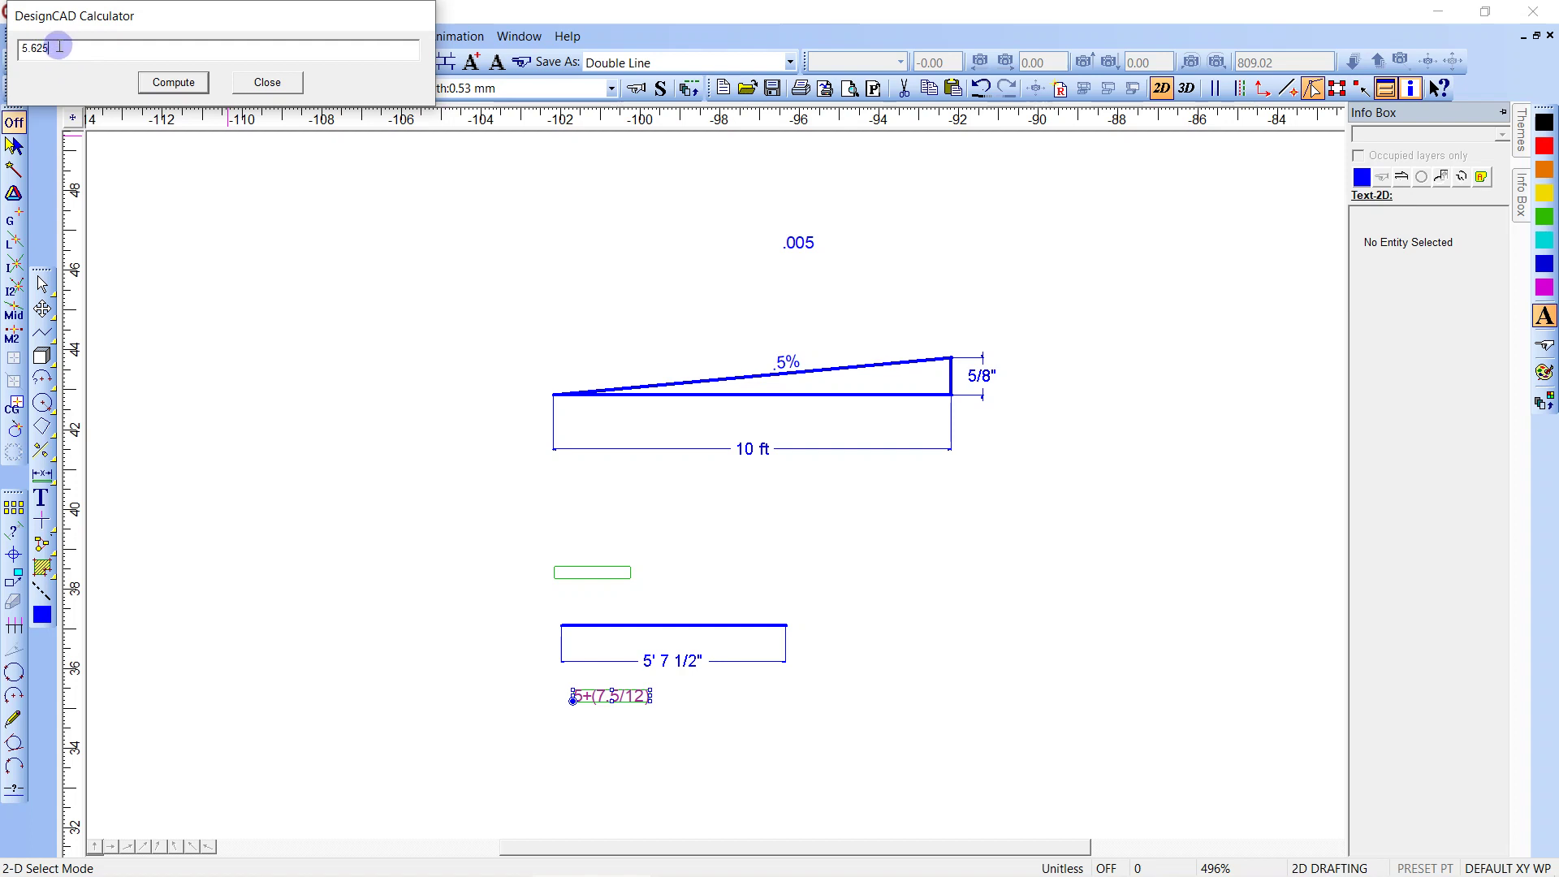
{"action": "type", "text": "\""}
{"action": "type", "text": ".00"}
{"action": "type", "text": "5"}
{"action": "key", "text": "Return"}
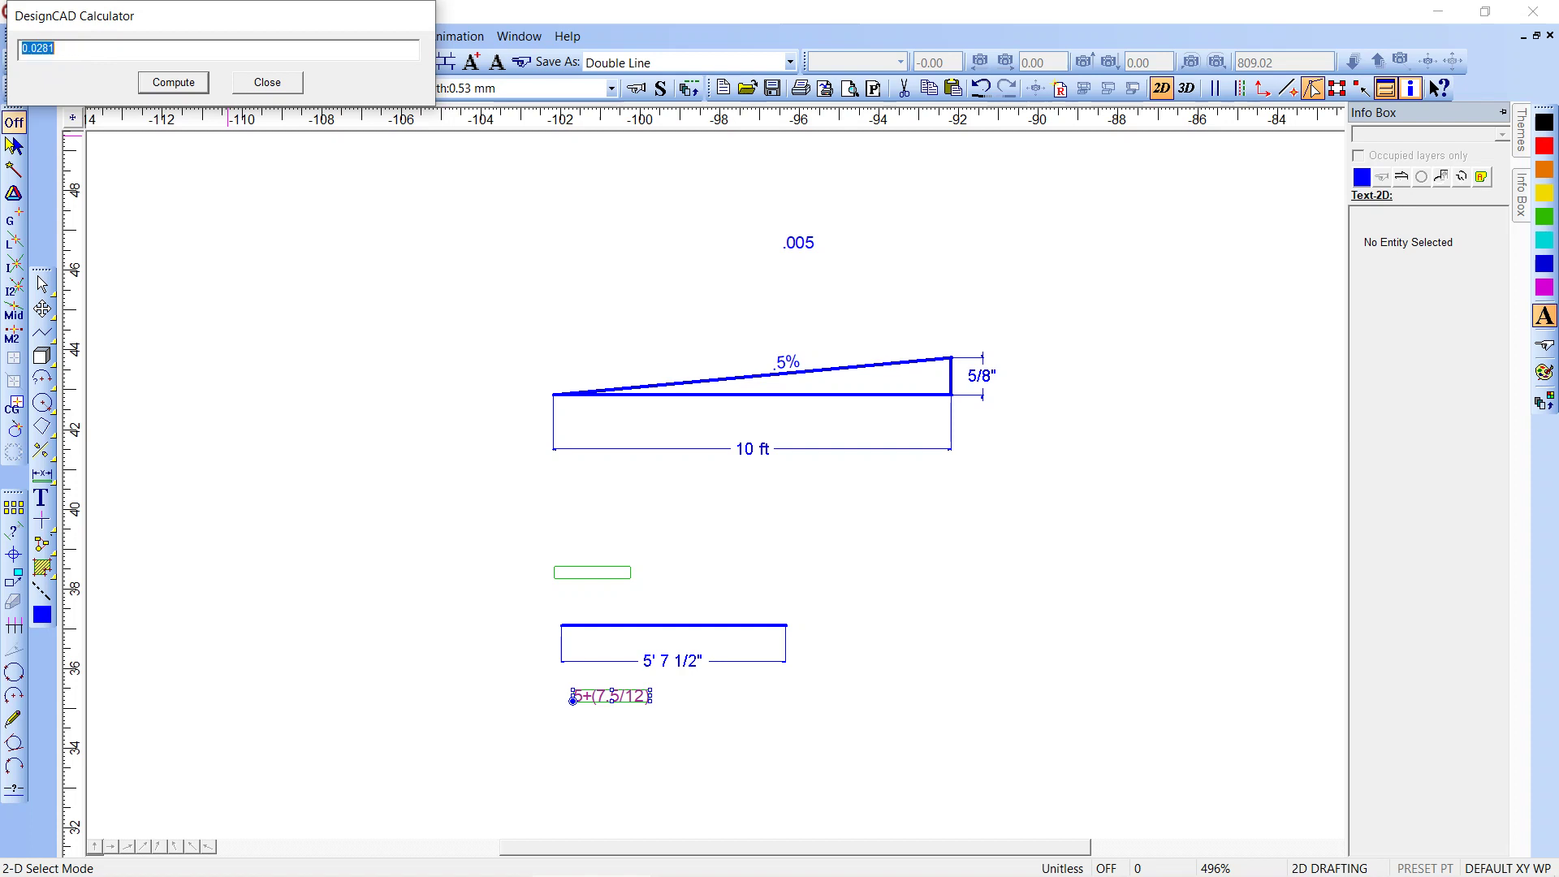
Place the text =0.0281, using the copied calculator result, directly after the 5+(7.5/12) text and align it with that text
{"action": "left_click", "coordinate": [73, 46]}
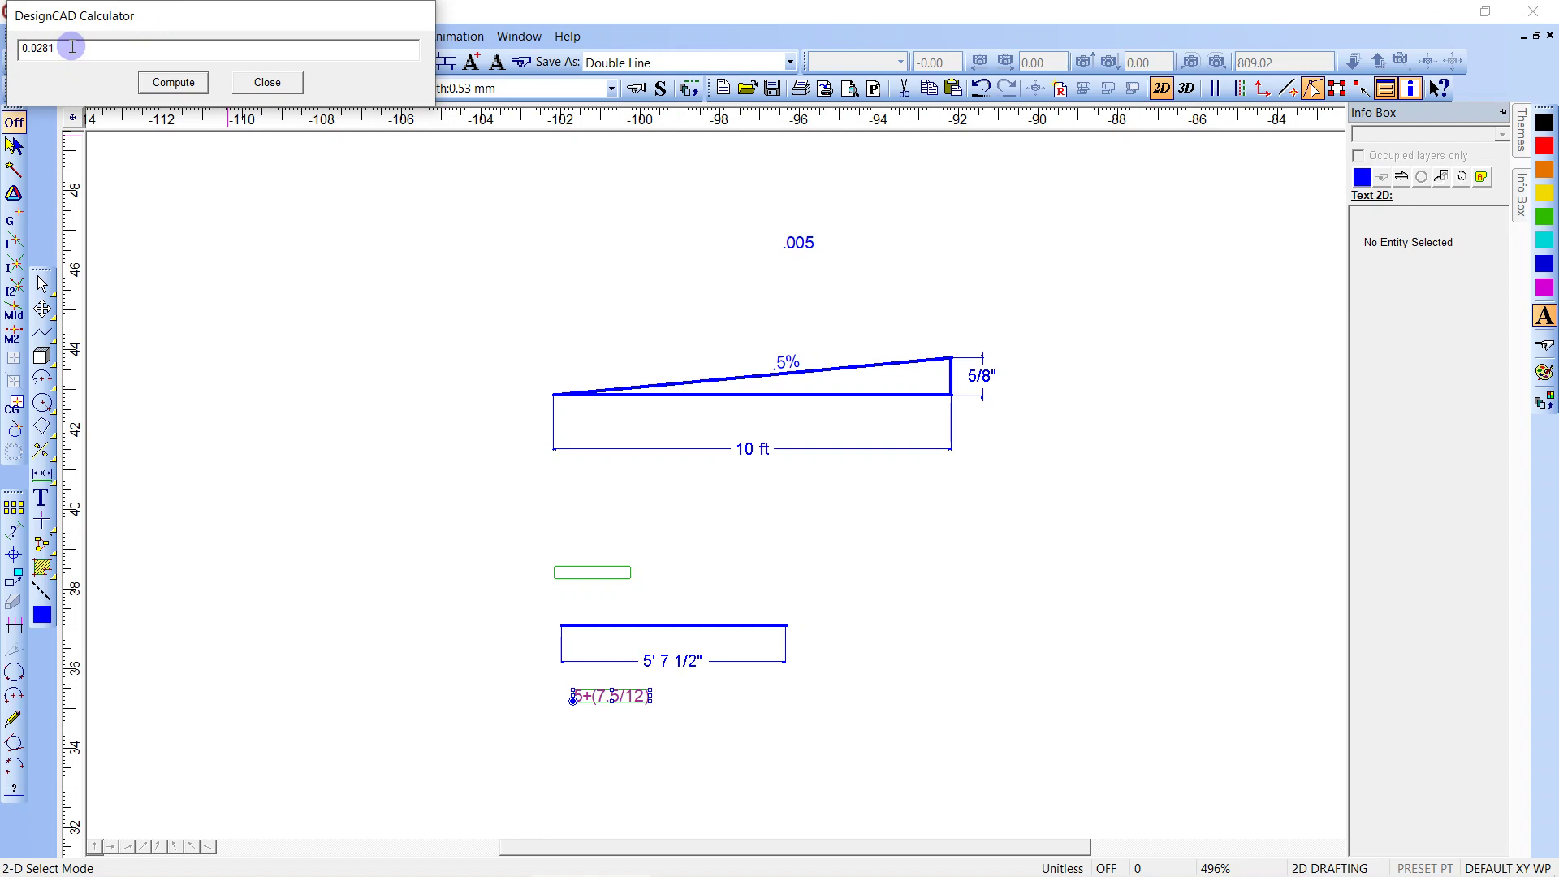
{"action": "left_click_drag", "start_coordinate": [57, 48], "coordinate": [18, 47]}
{"action": "key", "text": "ctrl+c"}
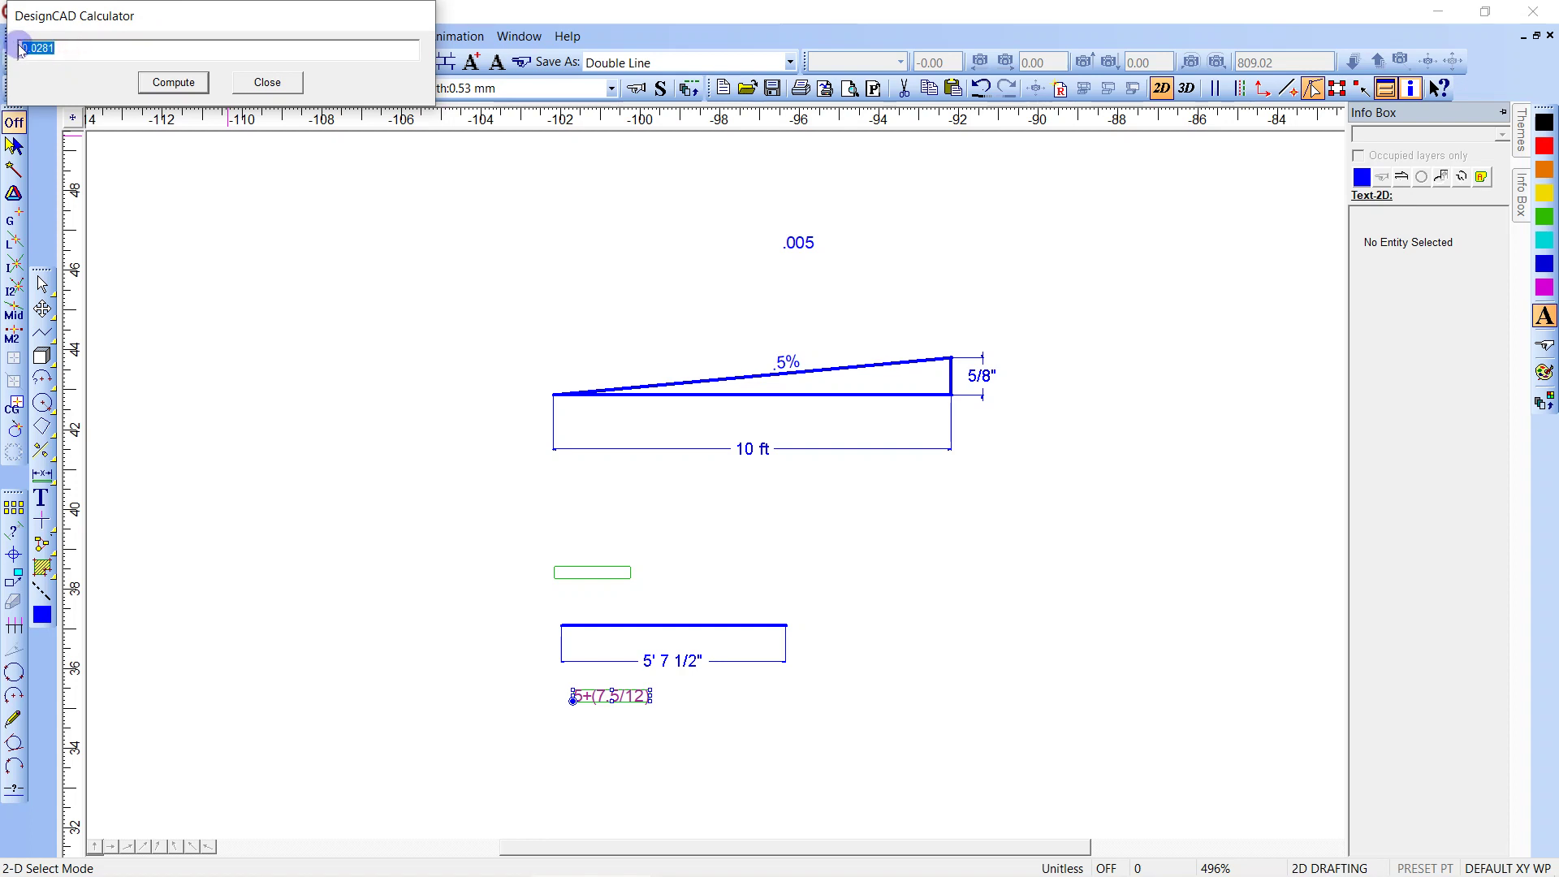
{"action": "left_click", "coordinate": [708, 739]}
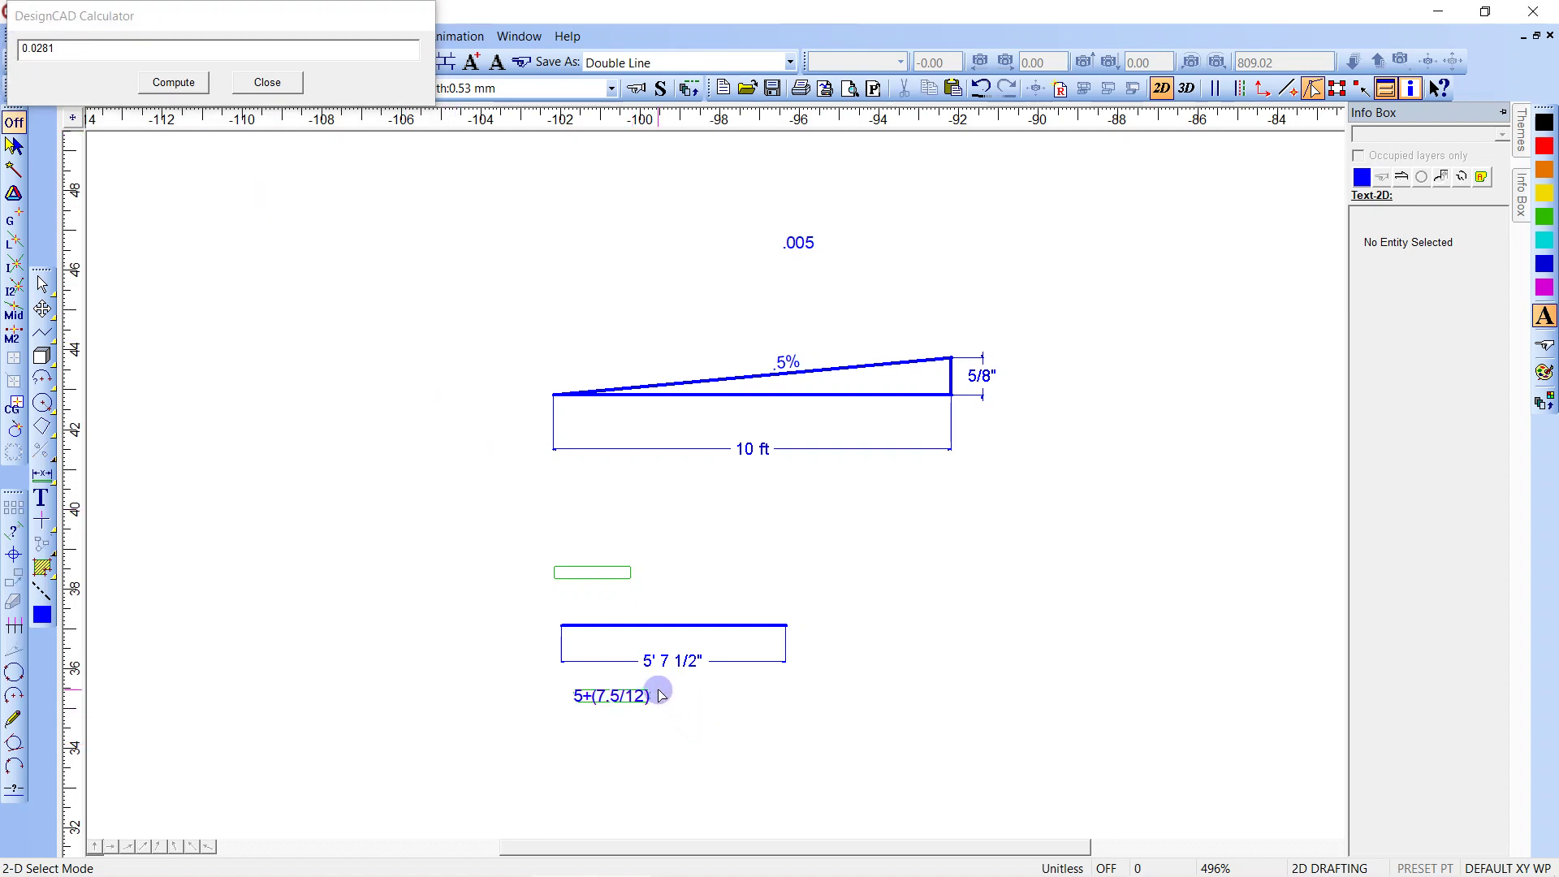
{"action": "type", "text": "t="}
{"action": "key", "text": "ctrl+v"}
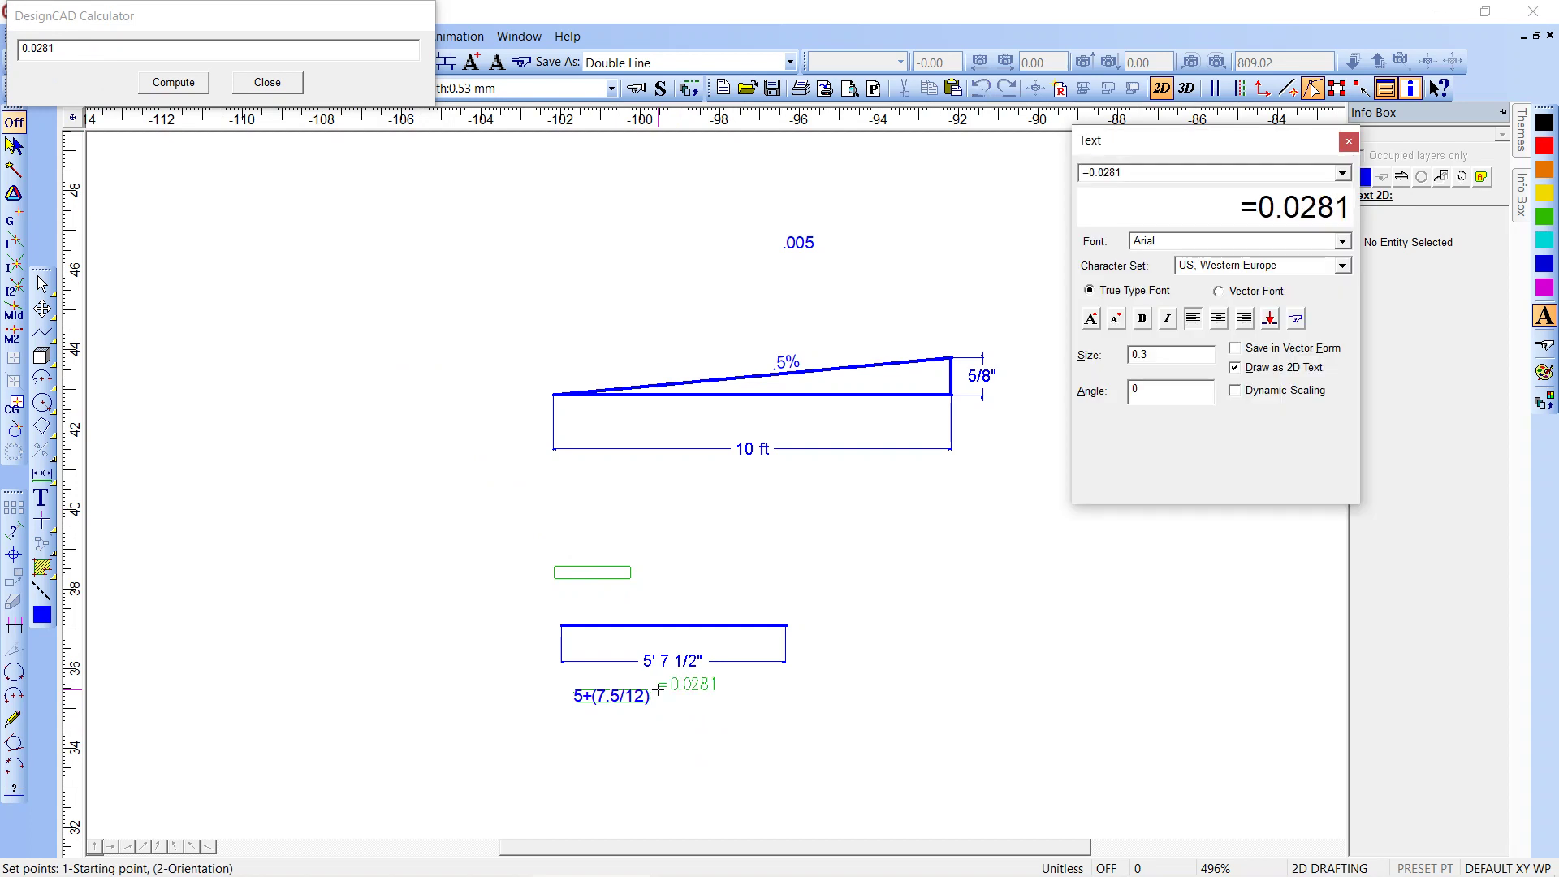
{"action": "left_click", "coordinate": [658, 691]}
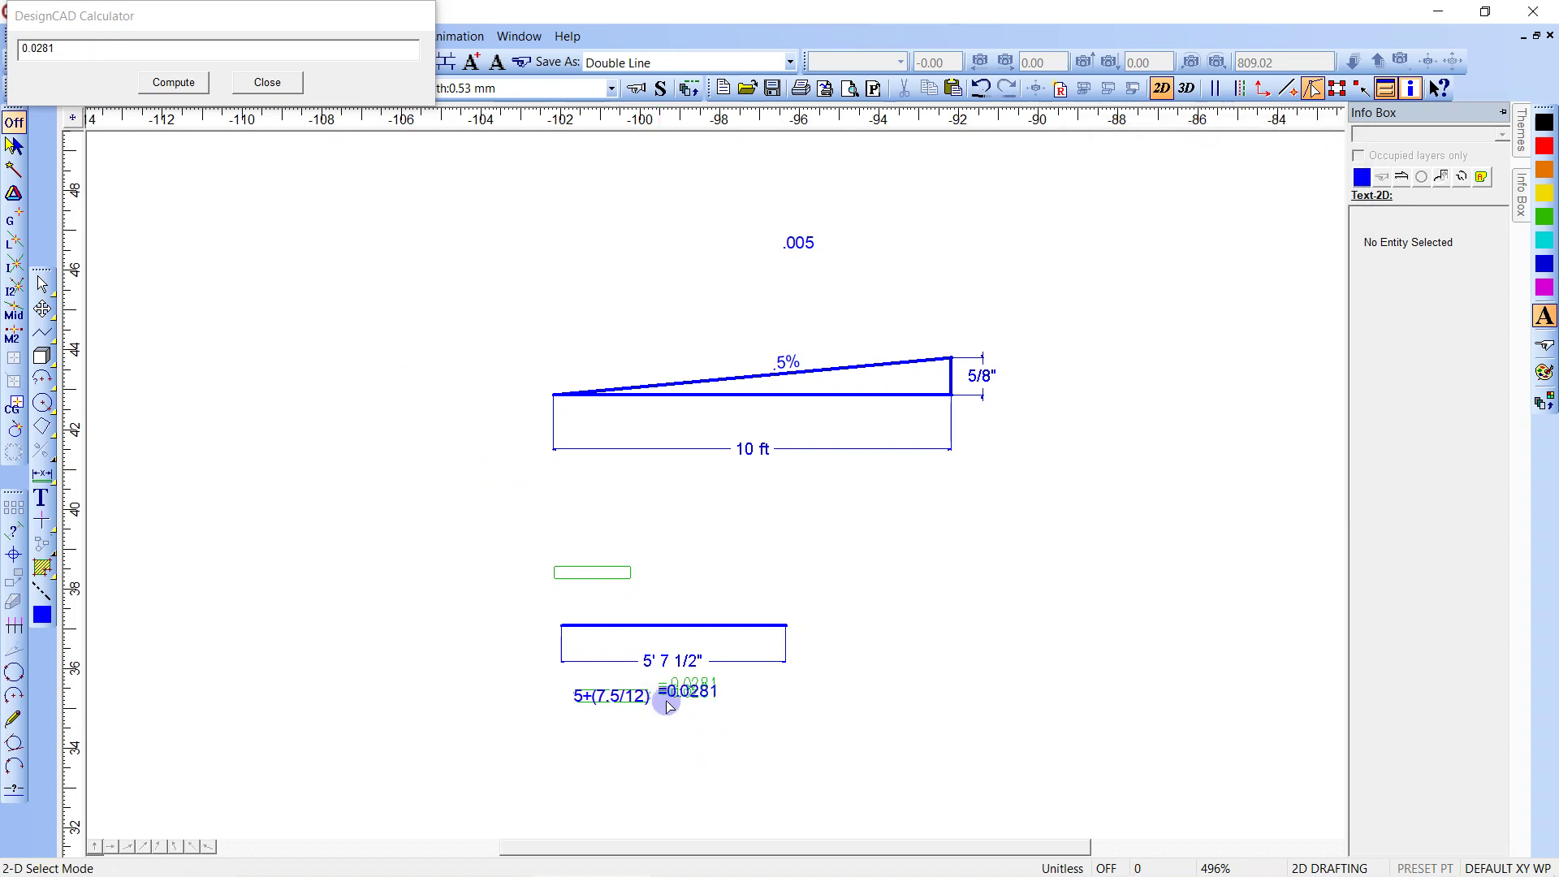
{"action": "left_click_drag", "start_coordinate": [658, 696], "coordinate": [655, 696]}
{"action": "left_click", "coordinate": [722, 684]}
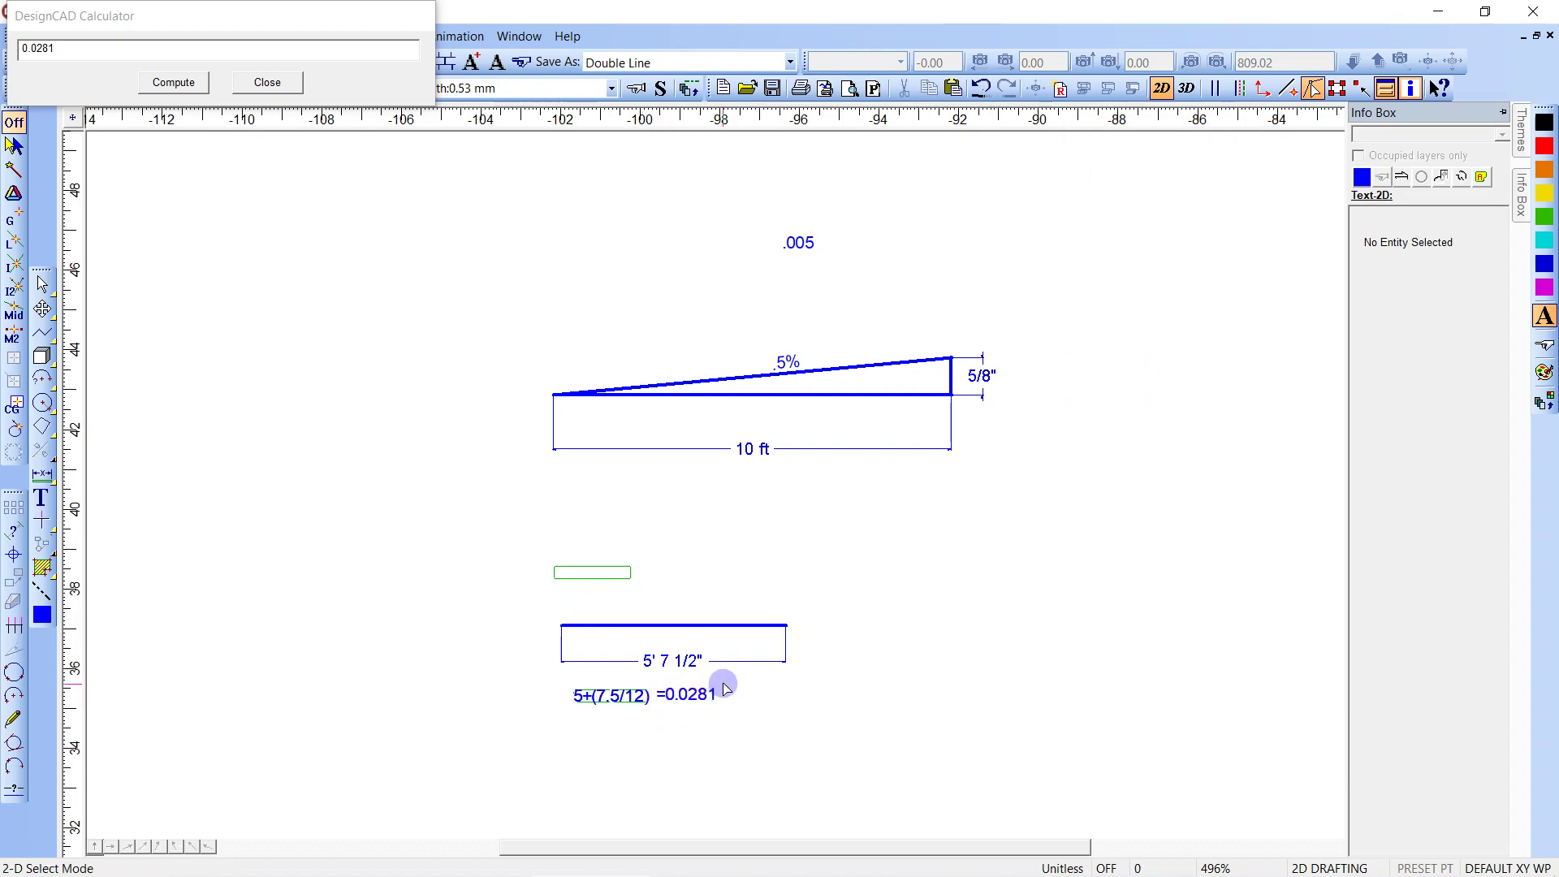
Multiply the calculator's 0.0281 ft rise by 12 to convert it to inches
{"action": "key", "text": "ctrl+w"}
{"action": "left_click", "coordinate": [532, 580]}
{"action": "left_click", "coordinate": [804, 710]}
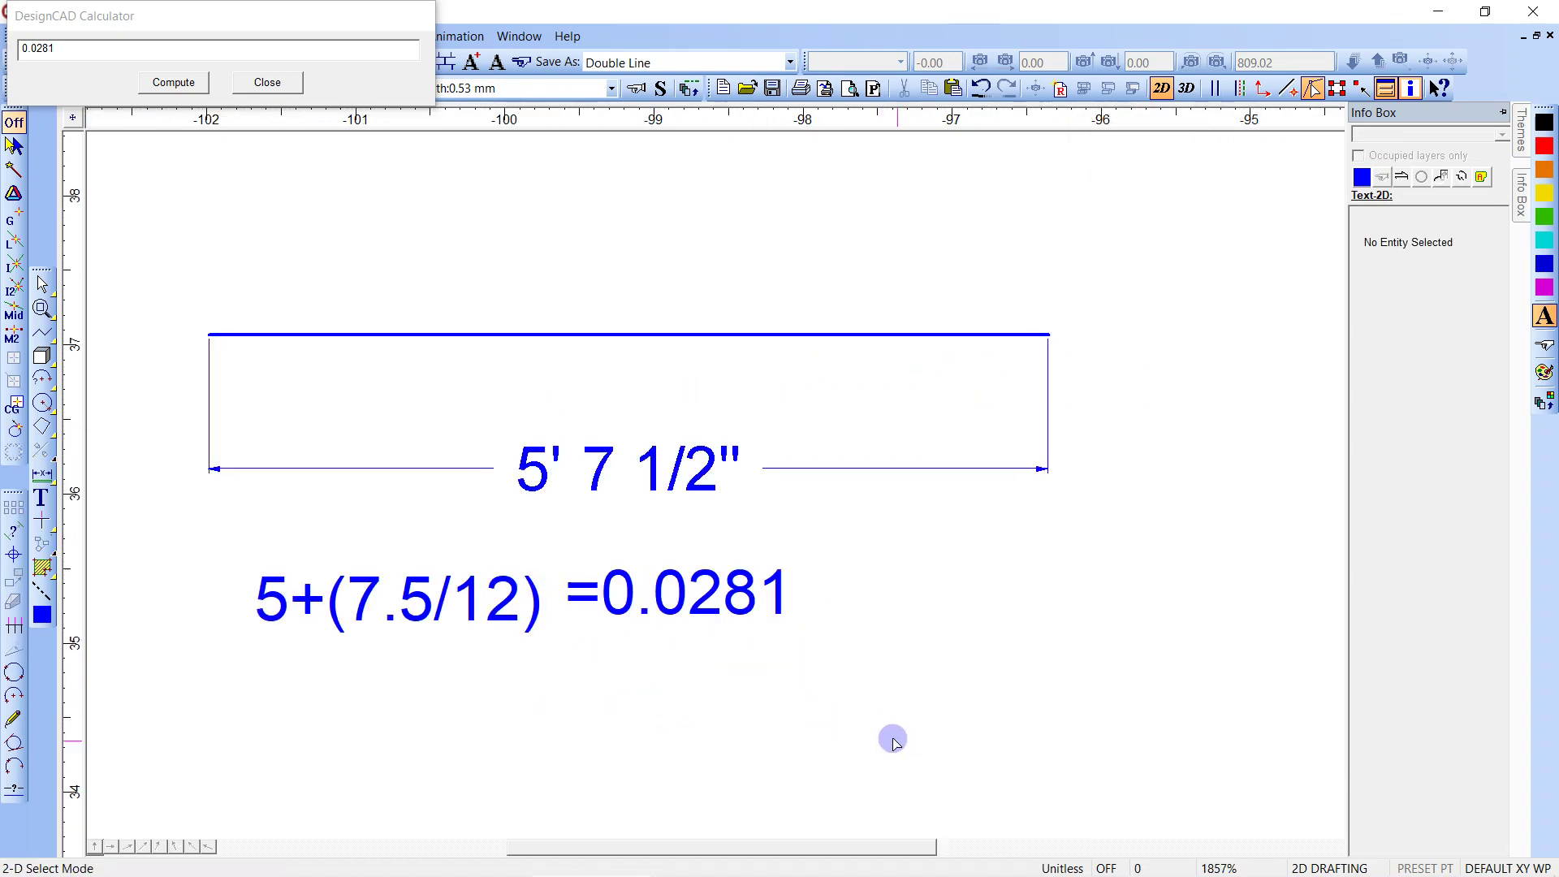
{"action": "scroll", "coordinate": [754, 630], "scroll_direction": "up", "scroll_amount": 2}
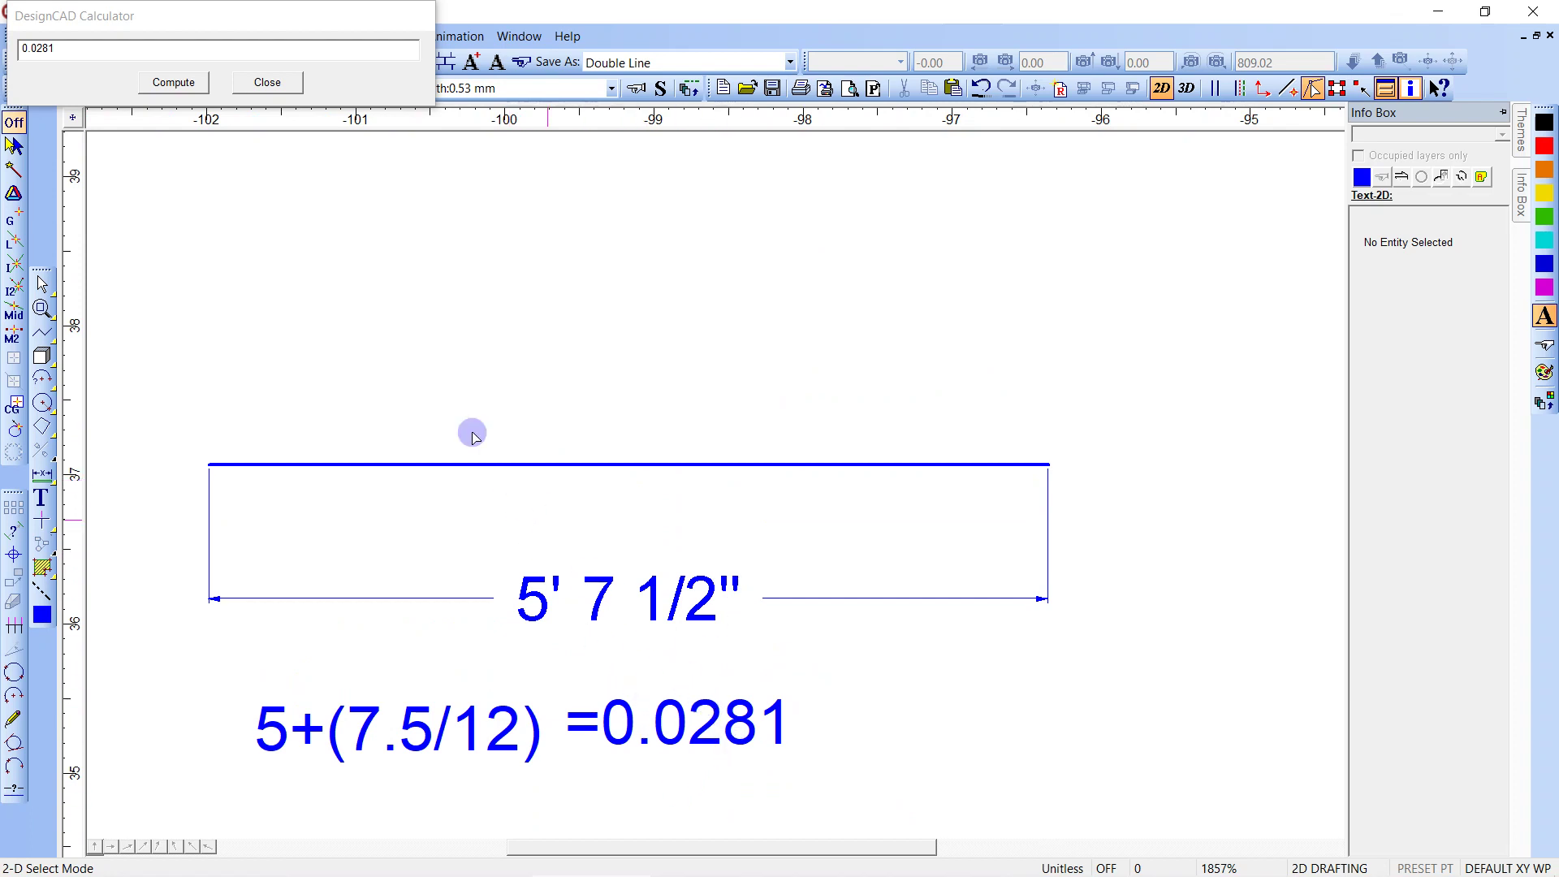
{"action": "left_click", "coordinate": [83, 48]}
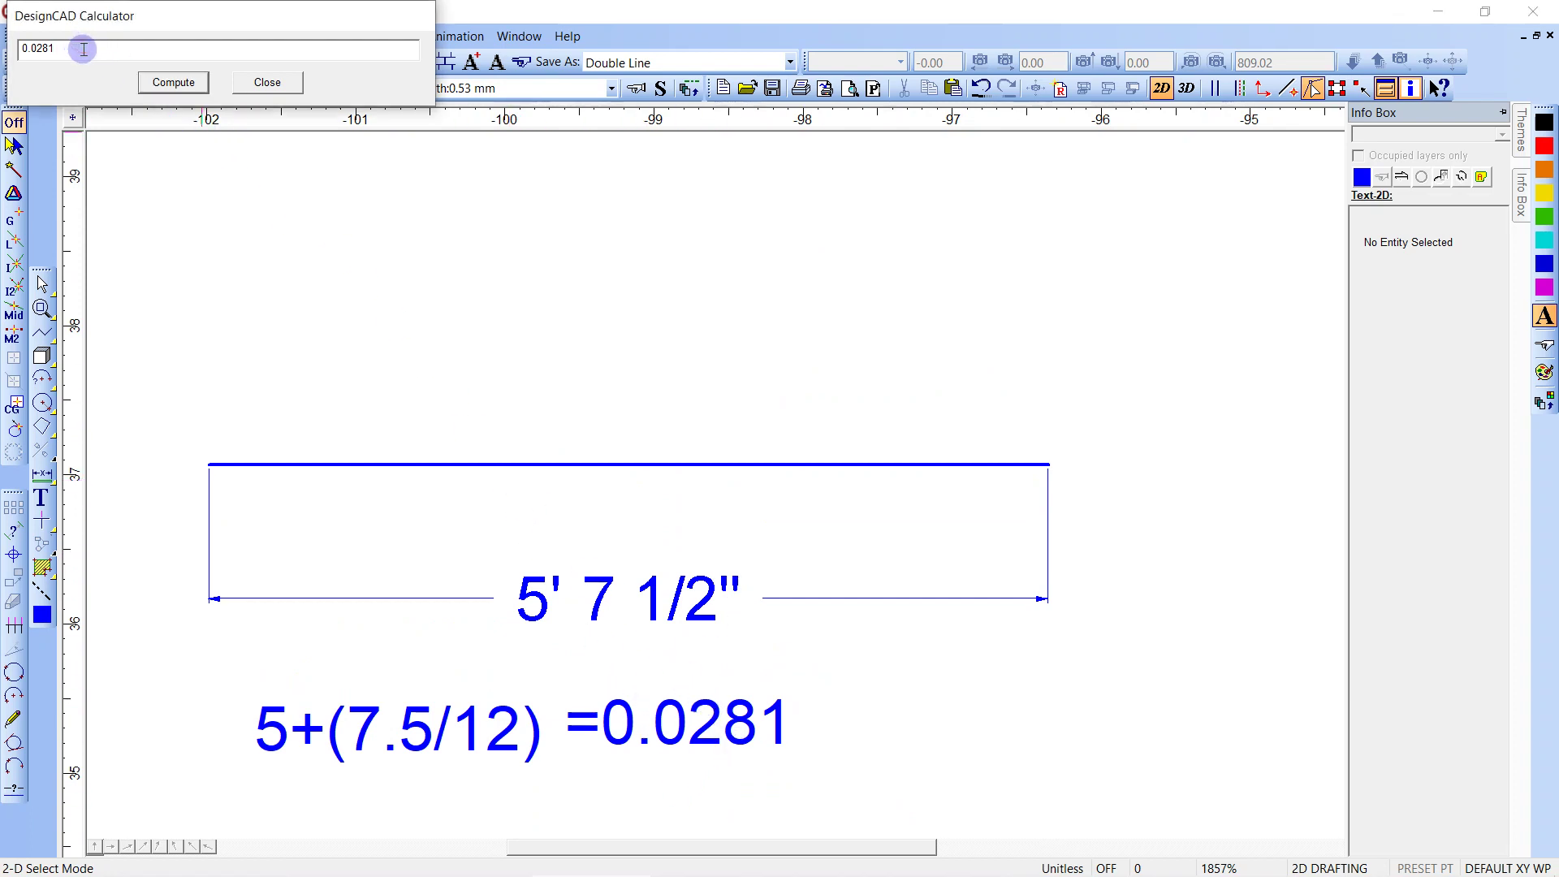
{"action": "type", "text": "*12"}
{"action": "key", "text": "Return"}
Multiply the rise in inches by 8 in the calculator to express it in eighths of an inch
{"action": "left_click", "coordinate": [91, 50]}
{"action": "left_click_drag", "start_coordinate": [83, 51], "coordinate": [20, 49]}
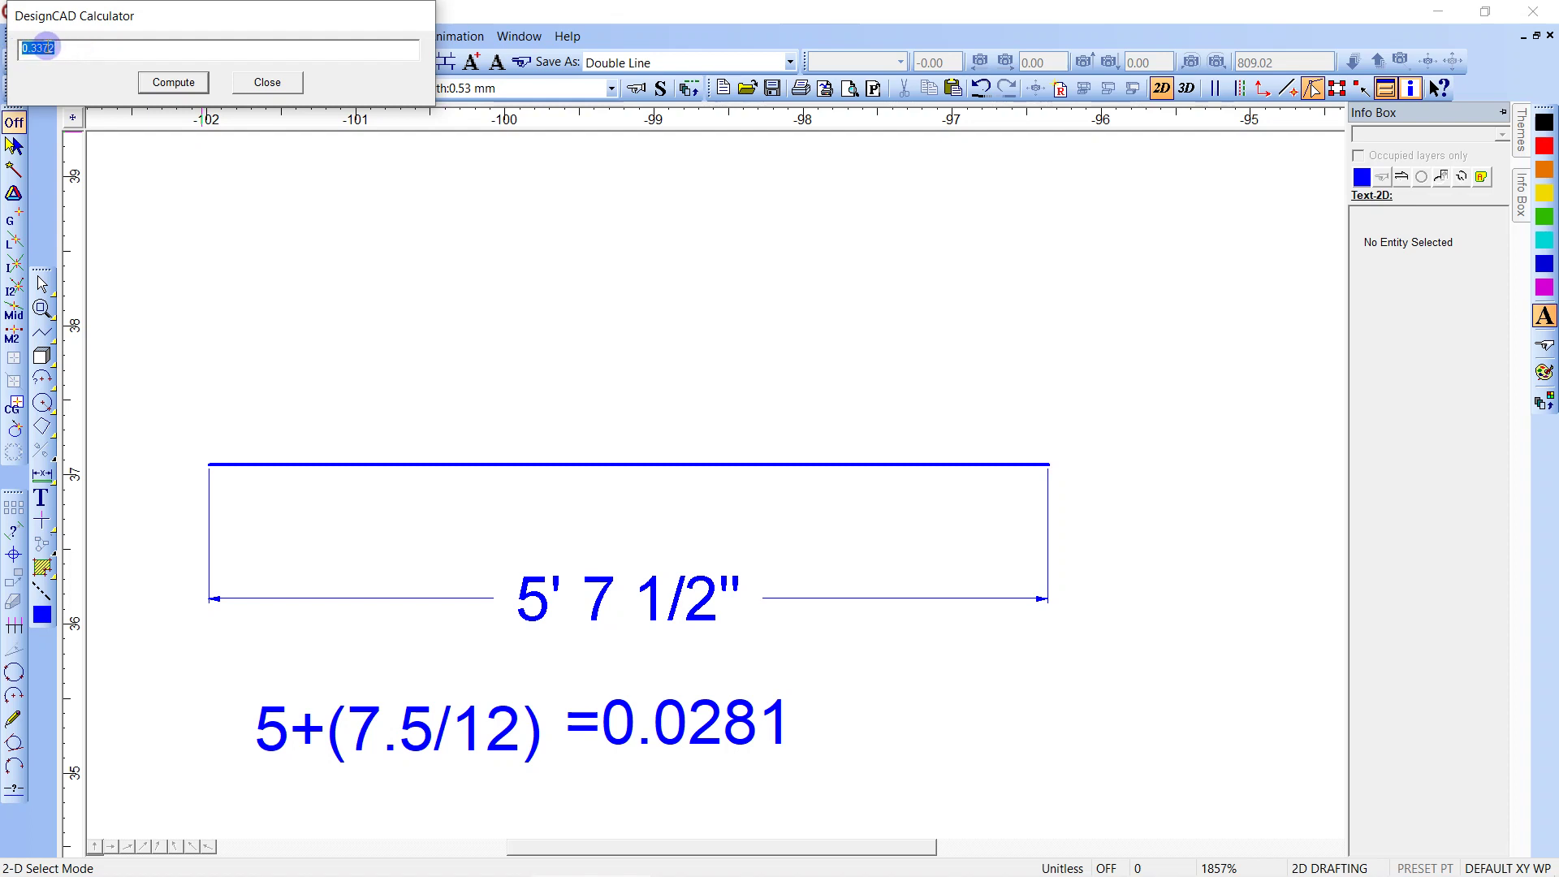
{"action": "left_click", "coordinate": [56, 48]}
{"action": "type", "text": "*8"}
{"action": "key", "text": "Return"}
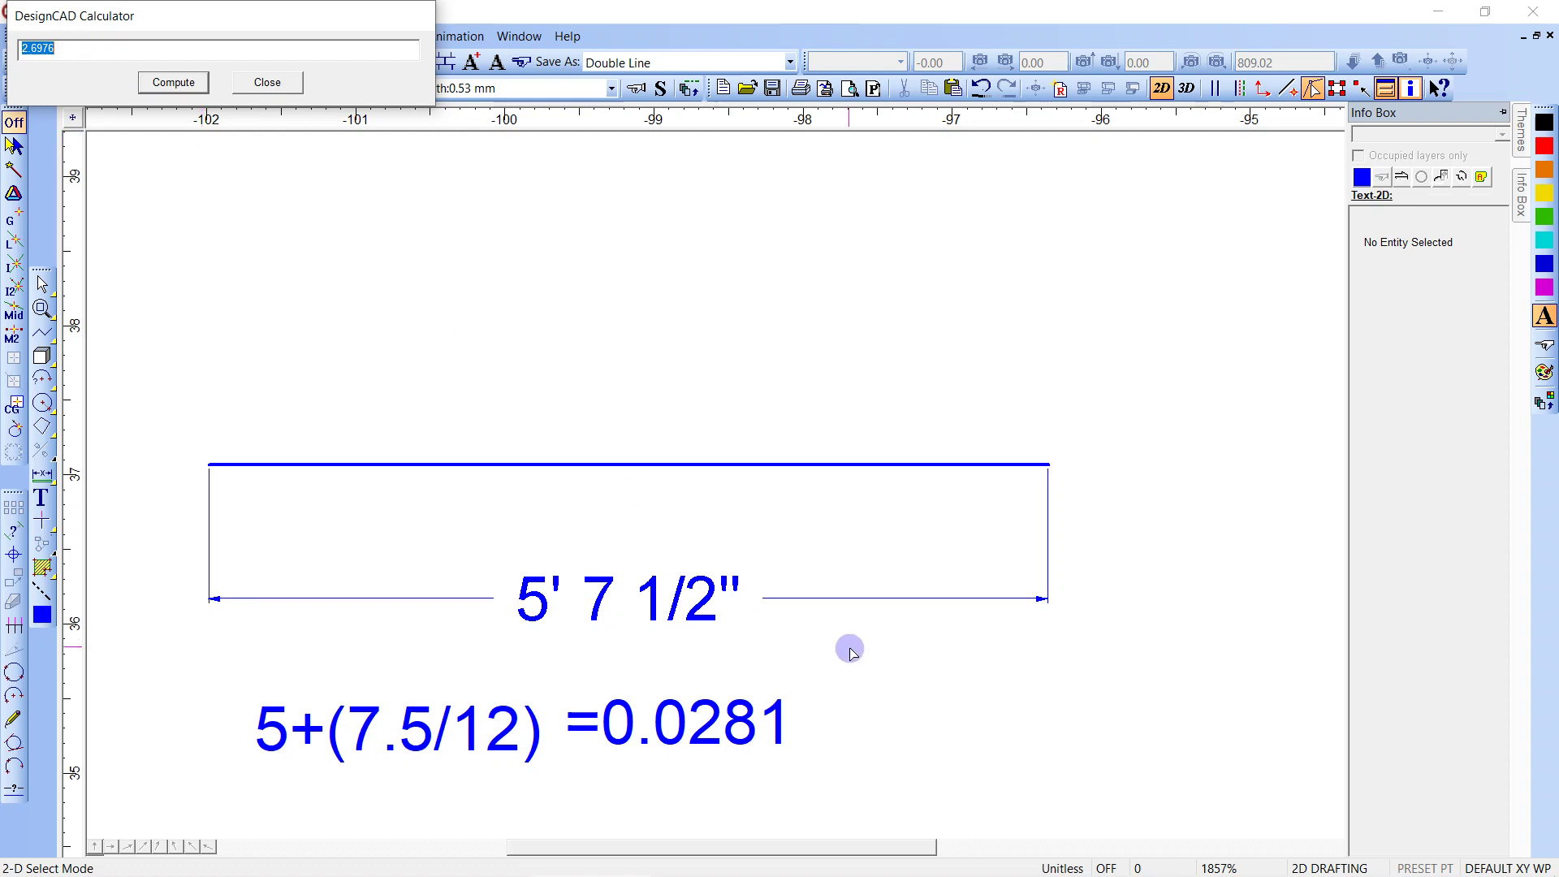
Place the text =3/8" directly after the =0.0281 text
{"action": "scroll", "coordinate": [840, 648], "scroll_direction": "down", "scroll_amount": 1}
{"action": "type", "text": "("}
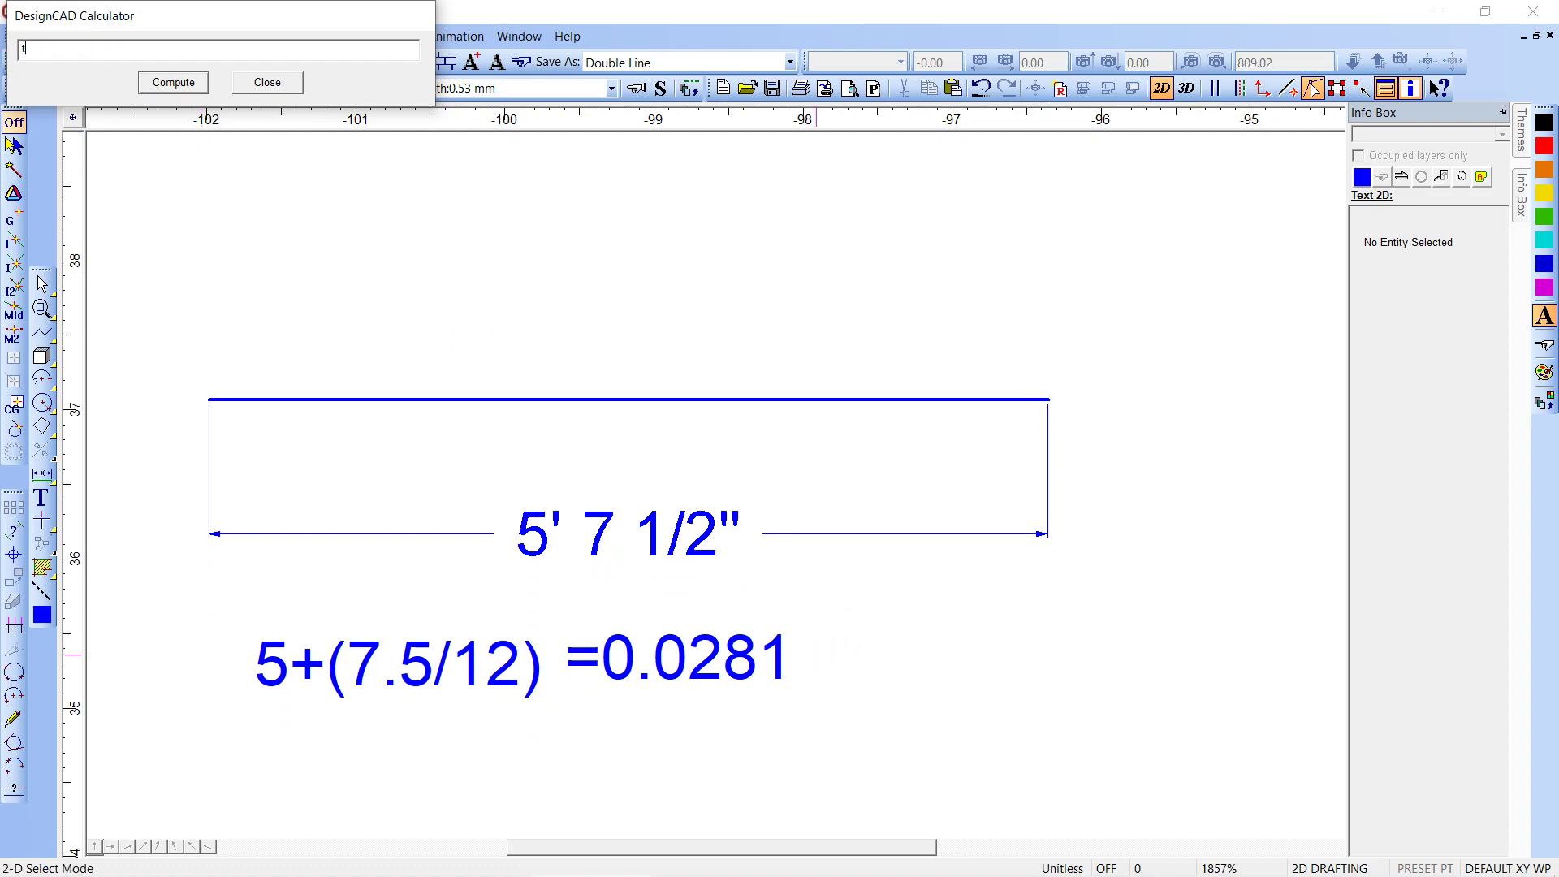
{"action": "type", "text": "=3/8"}
{"action": "left_click", "coordinate": [924, 727]}
{"action": "type", "text": "t="}
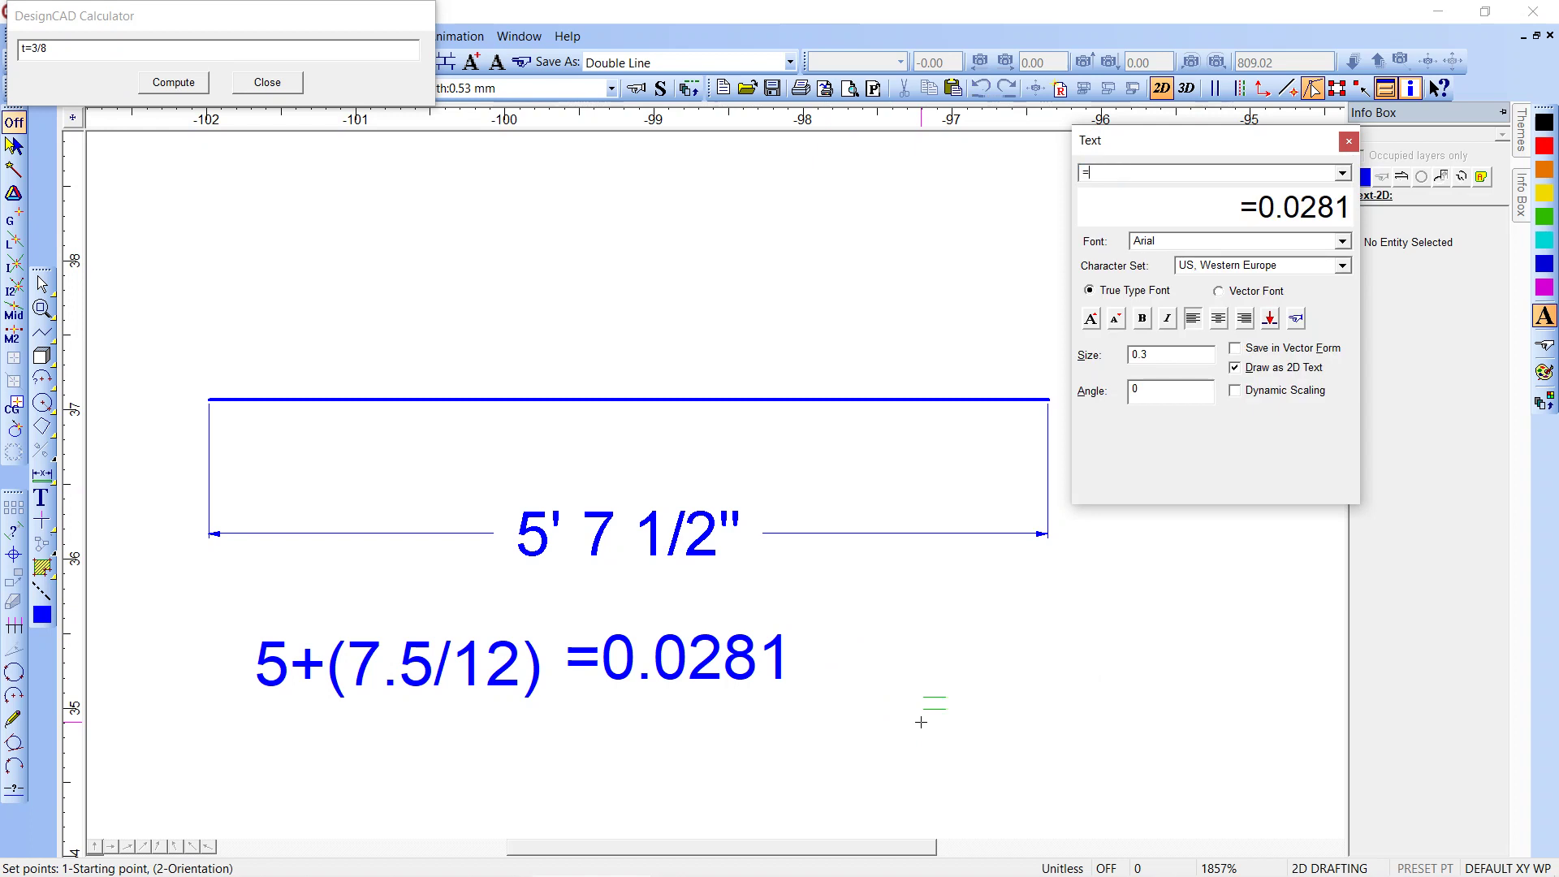
{"action": "type", "text": "3/8"}
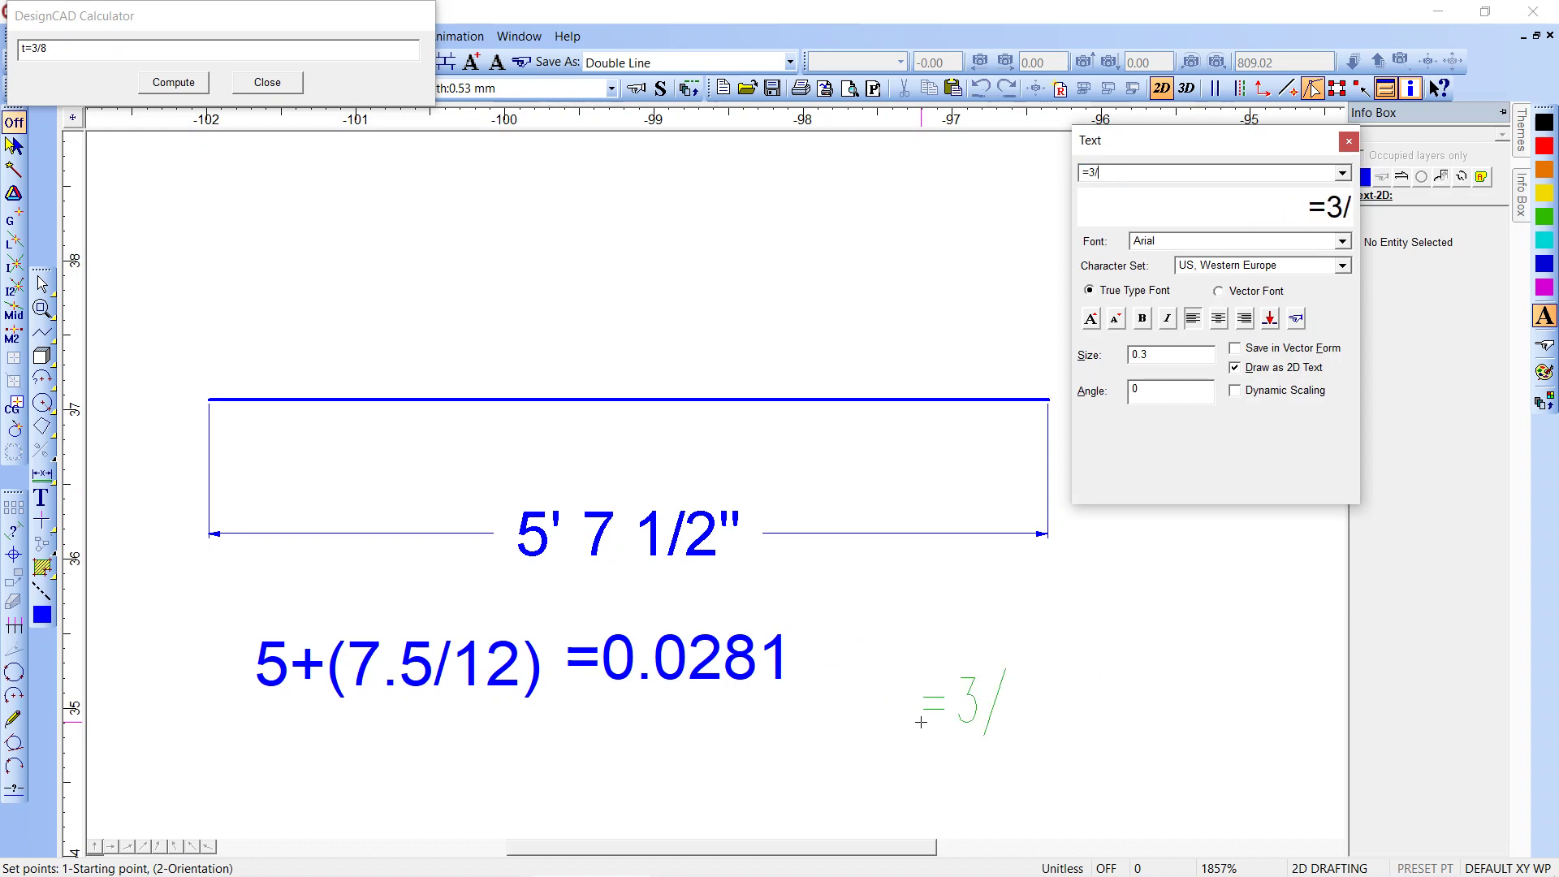
{"action": "type", "text": "\""}
{"action": "left_click", "coordinate": [801, 679]}
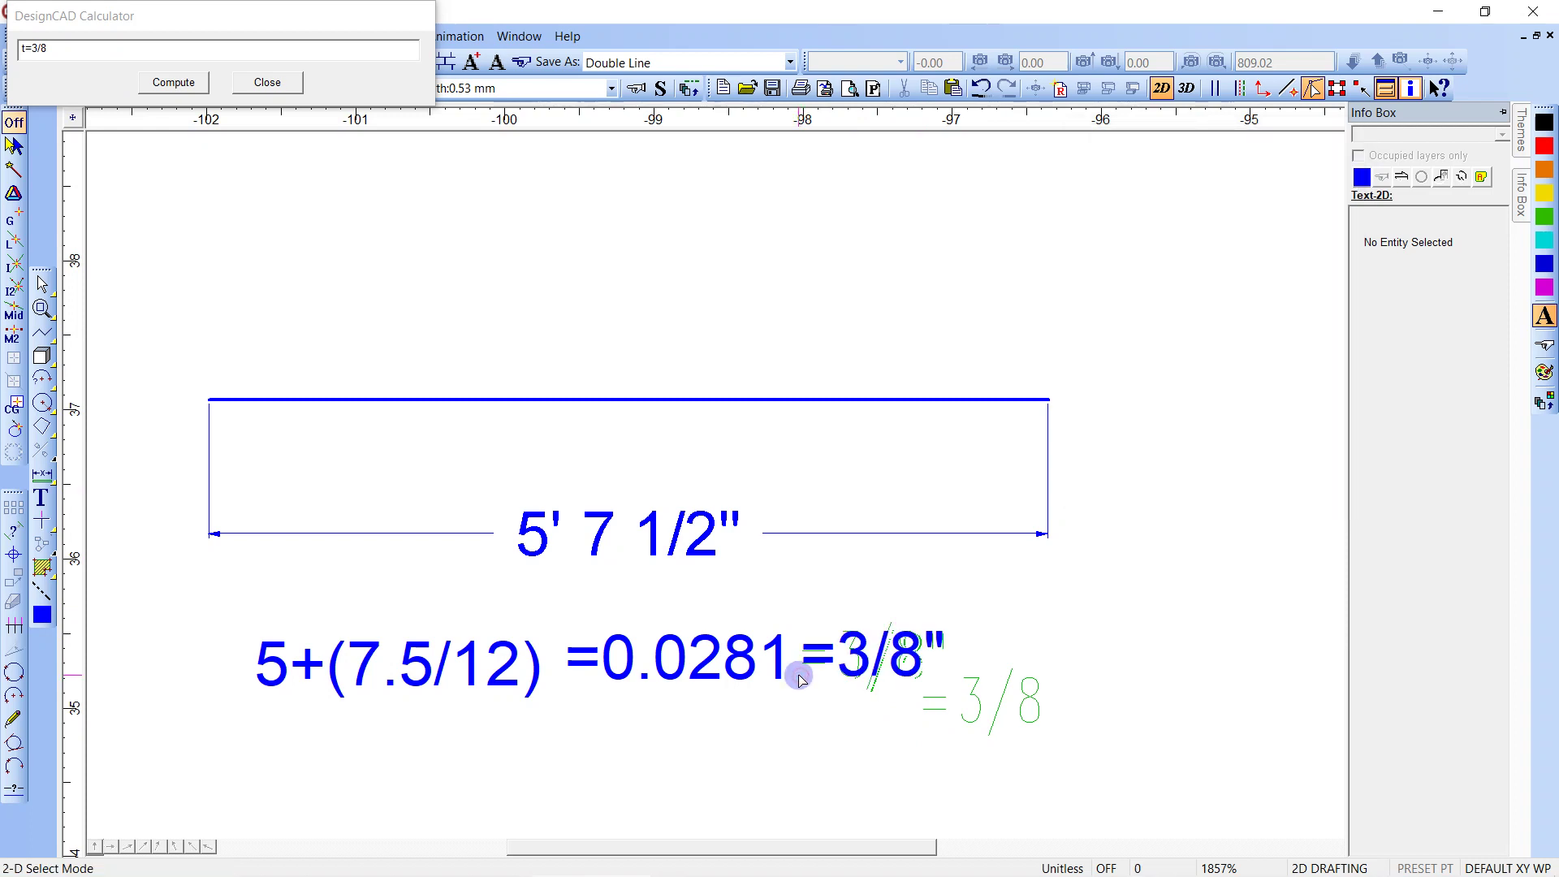
Compute 67.5*.005 in the calculator for the rise in inches, and multiply the result by 8 for eighths
{"action": "scroll", "coordinate": [714, 644], "scroll_direction": "up", "scroll_amount": 2}
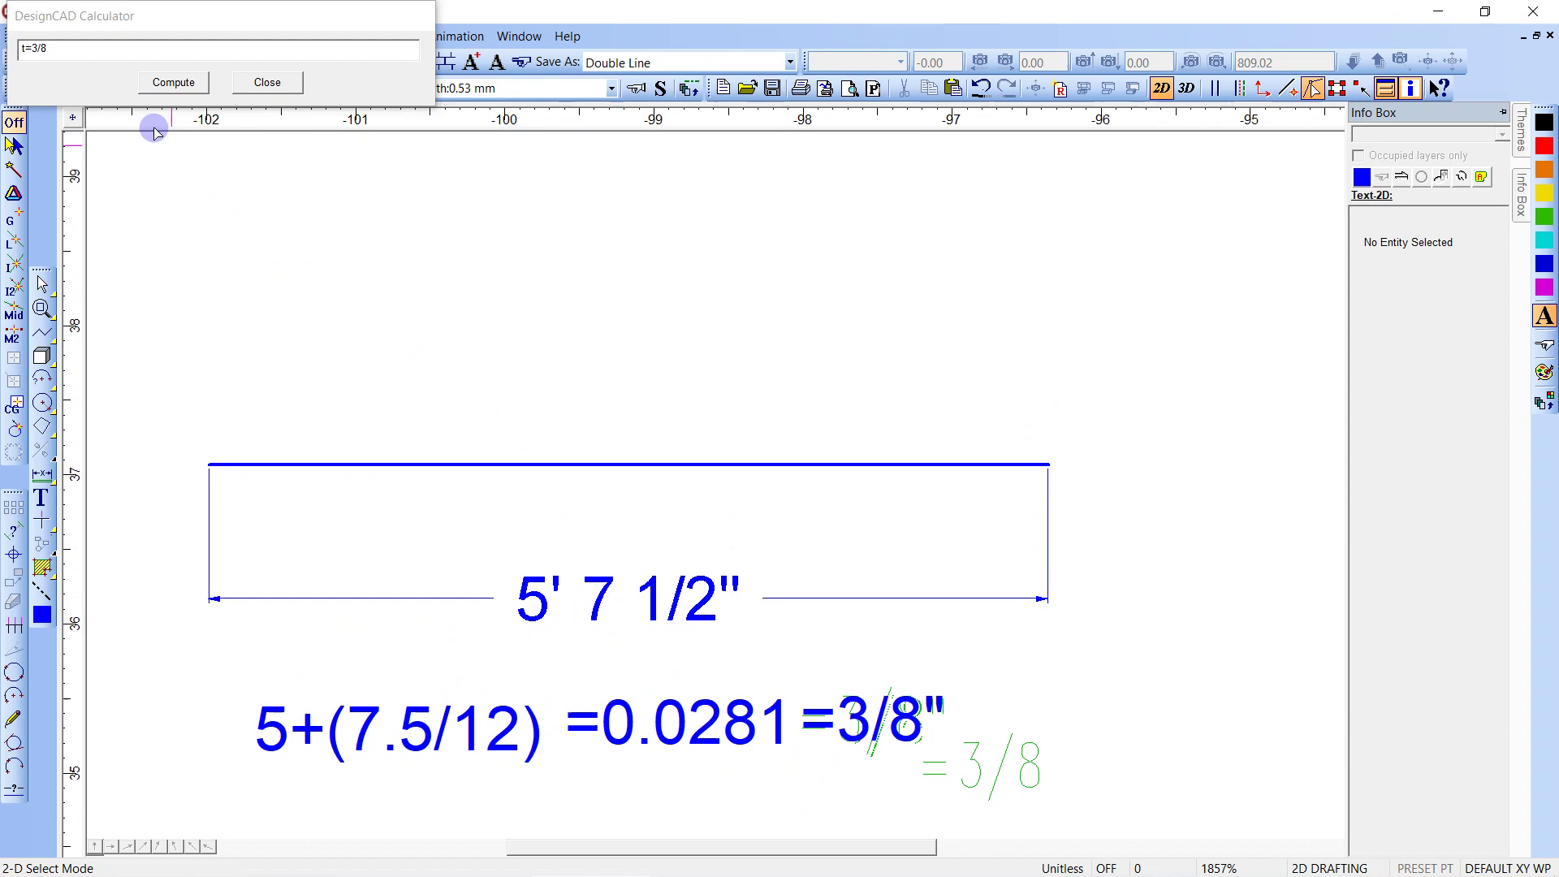
{"action": "left_click_drag", "start_coordinate": [52, 46], "coordinate": [4, 45]}
{"action": "type", "text": "6"}
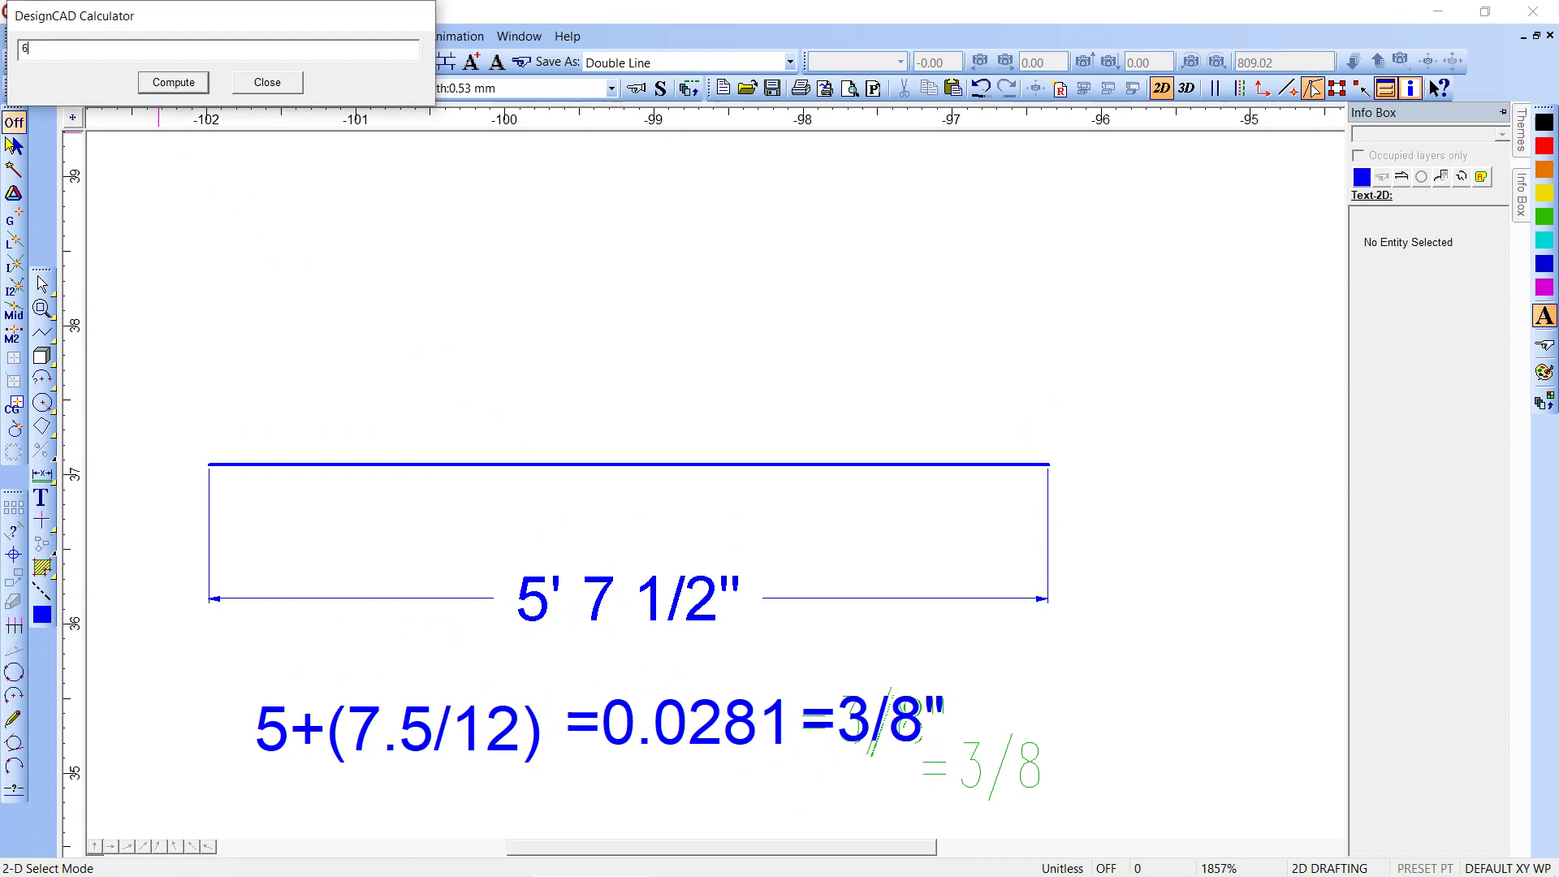
{"action": "type", "text": "7.5*.005"}
{"action": "key", "text": "Return"}
{"action": "left_click", "coordinate": [95, 47]}
{"action": "left_click", "coordinate": [96, 50]}
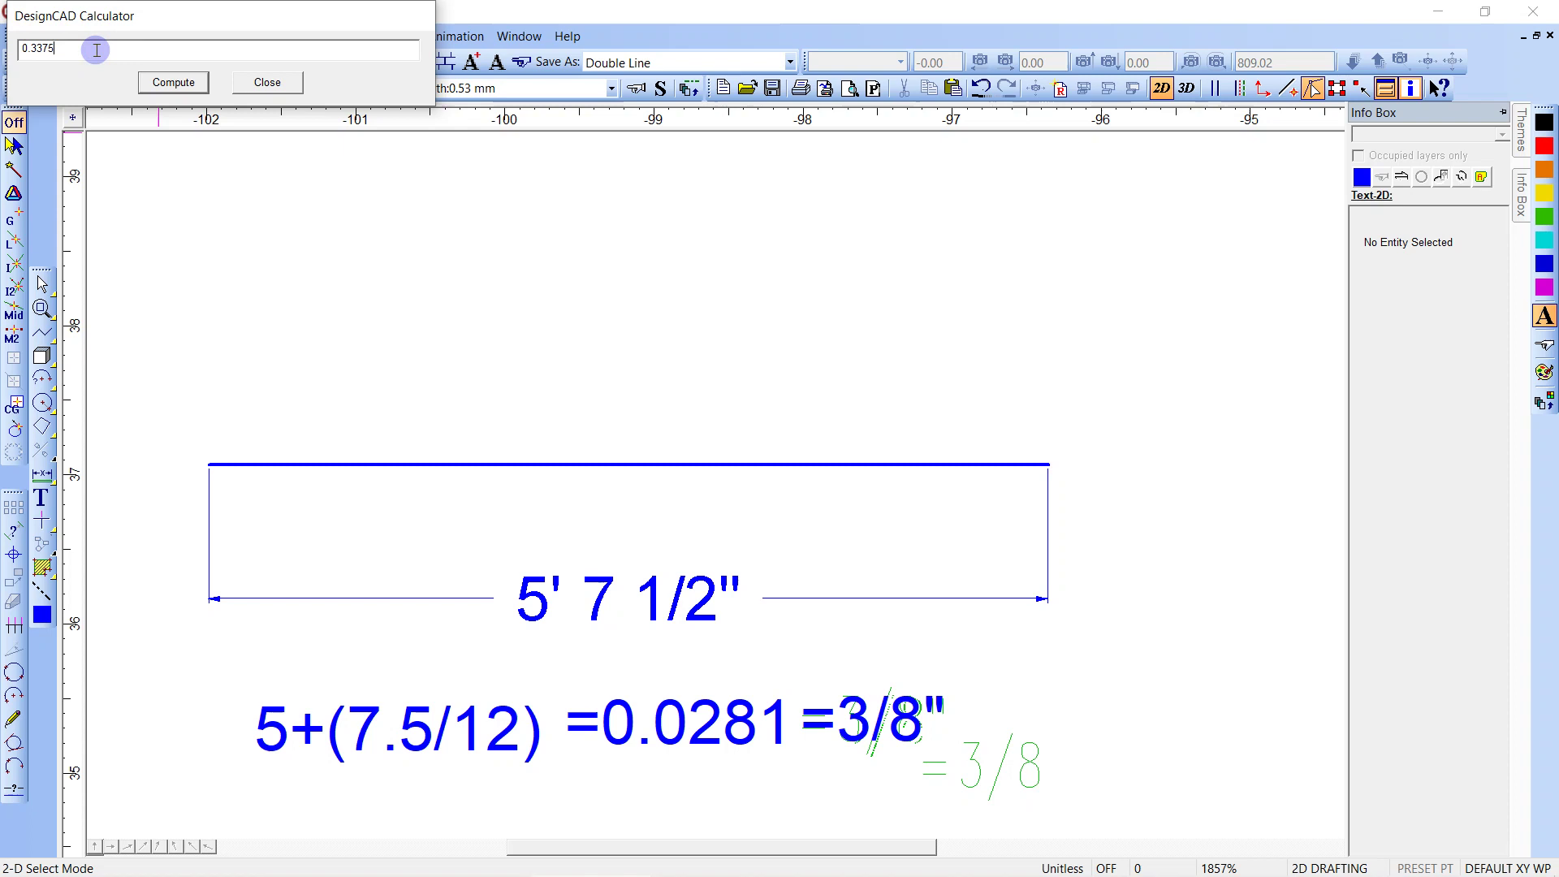
{"action": "type", "text": "*8"}
{"action": "key", "text": "Return"}
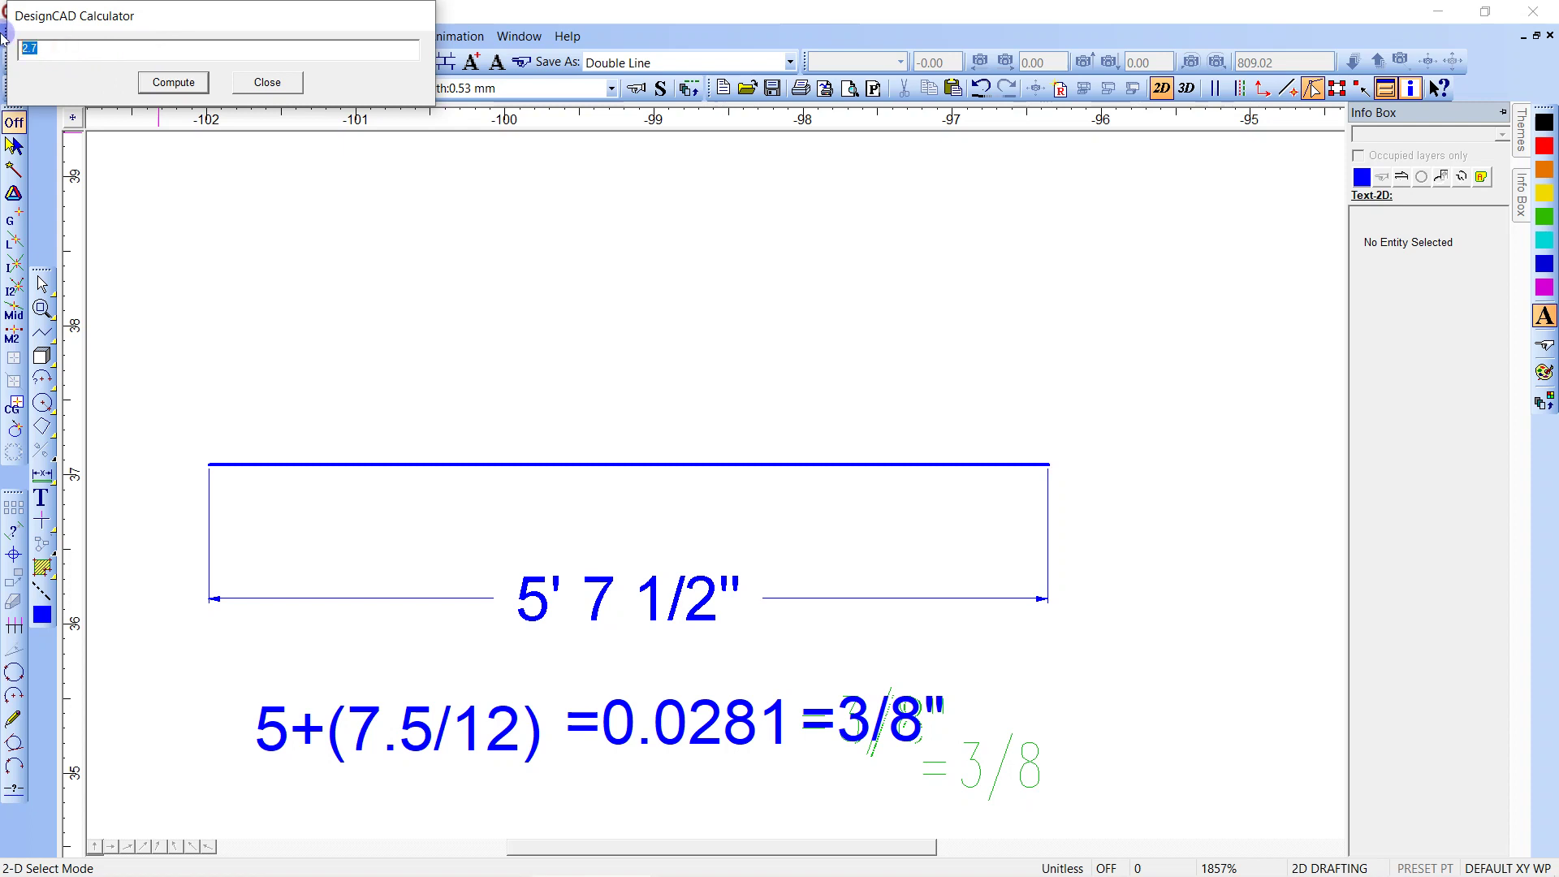
Recompute 67.5*.005 in the calculator and multiply the result by 16 to express the rise in sixteenths
{"action": "type", "text": "67"}
{"action": "type", "text": ".5"}
{"action": "type", "text": "/"}
{"action": "type", "text": ".005"}
{"action": "key", "text": "Return"}
{"action": "left_click", "coordinate": [63, 47]}
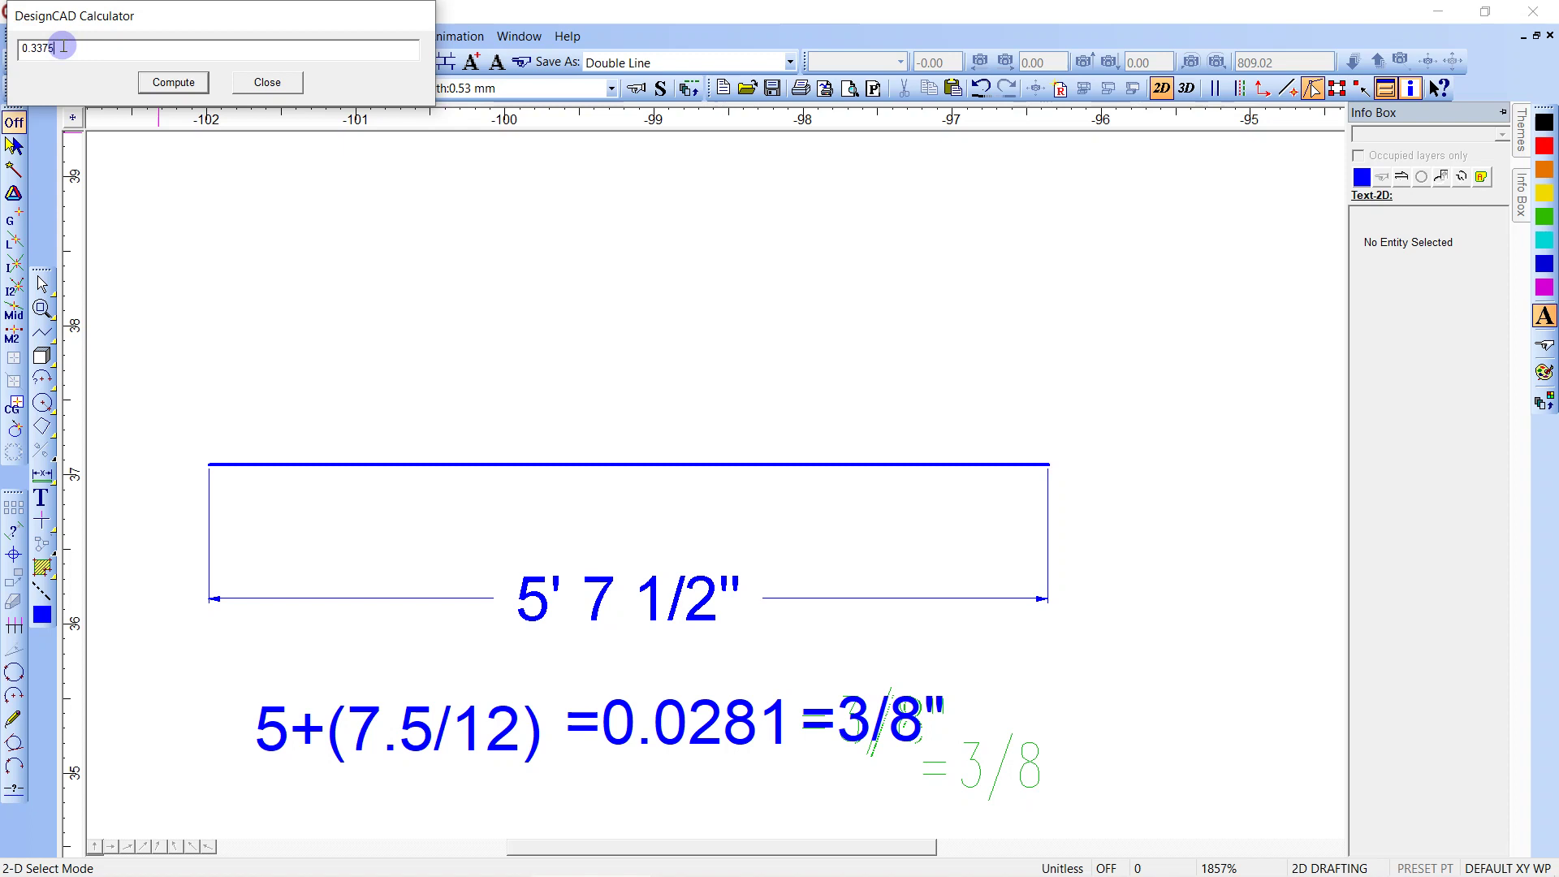
{"action": "type", "text": "*16"}
{"action": "key", "text": "Return"}
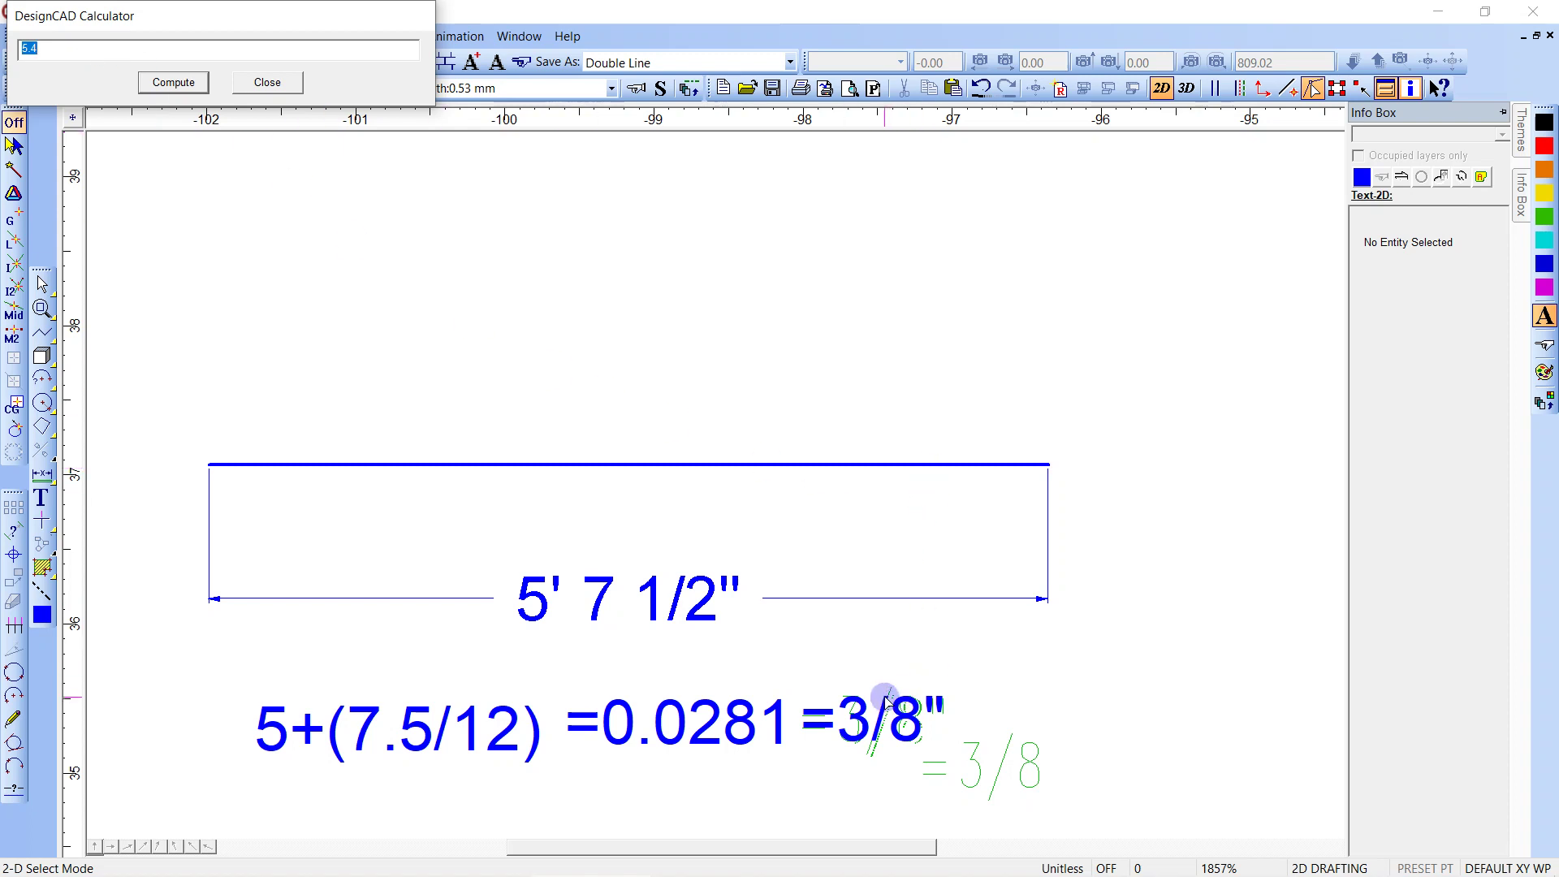
Close the calculator and review the dimensioned 5' 7 1/2" line with its slope calculation
{"action": "scroll", "coordinate": [881, 686], "scroll_direction": "down", "scroll_amount": 2}
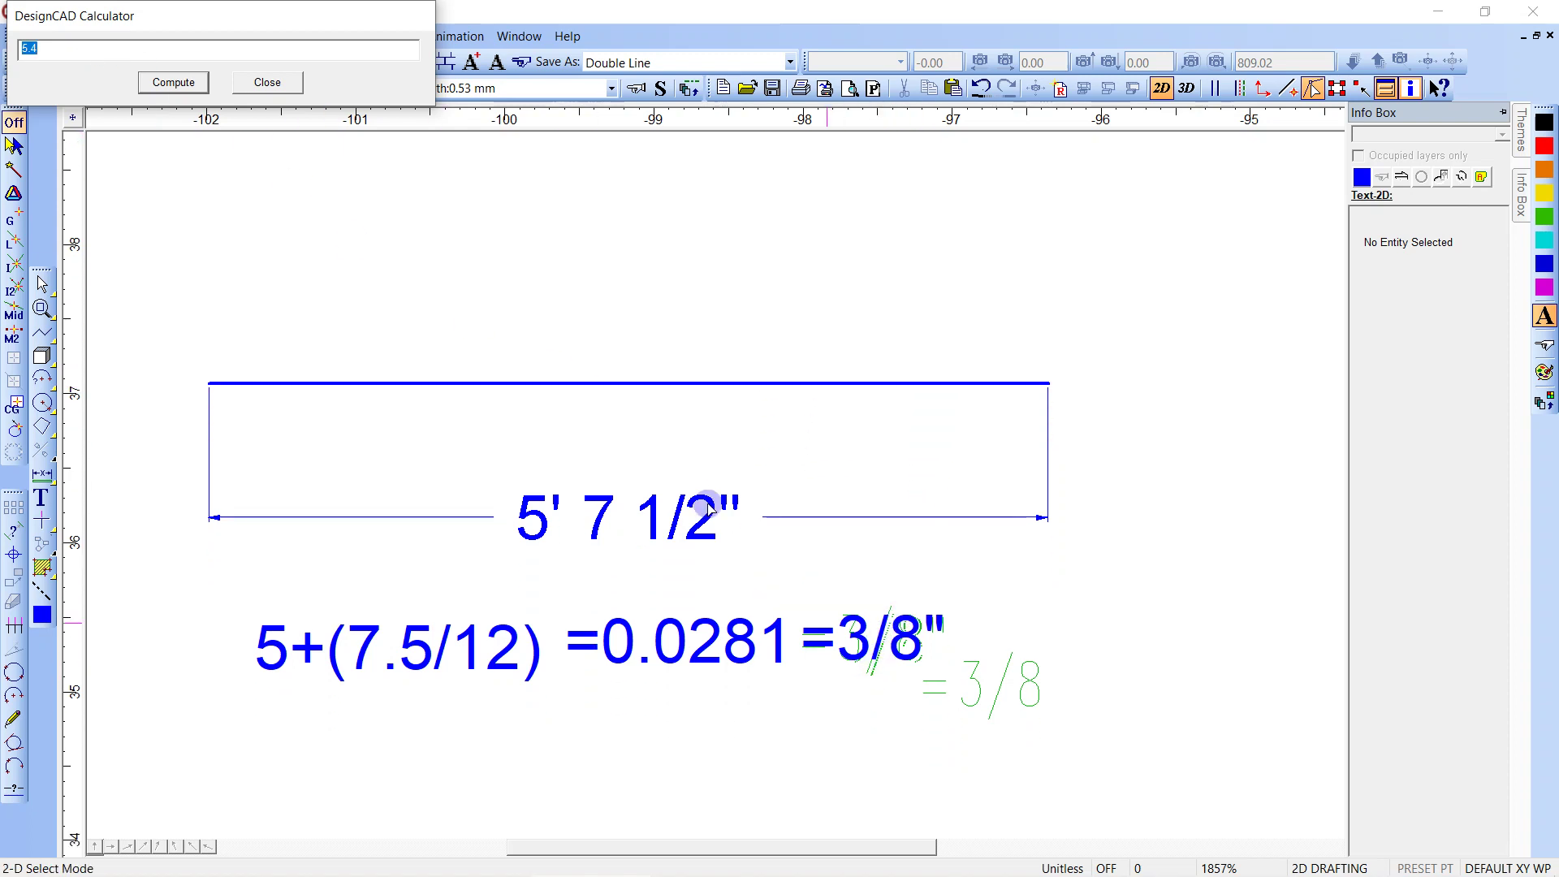
{"action": "left_click", "coordinate": [638, 335]}
{"action": "scroll", "coordinate": [790, 484], "scroll_direction": "down", "scroll_amount": 2}
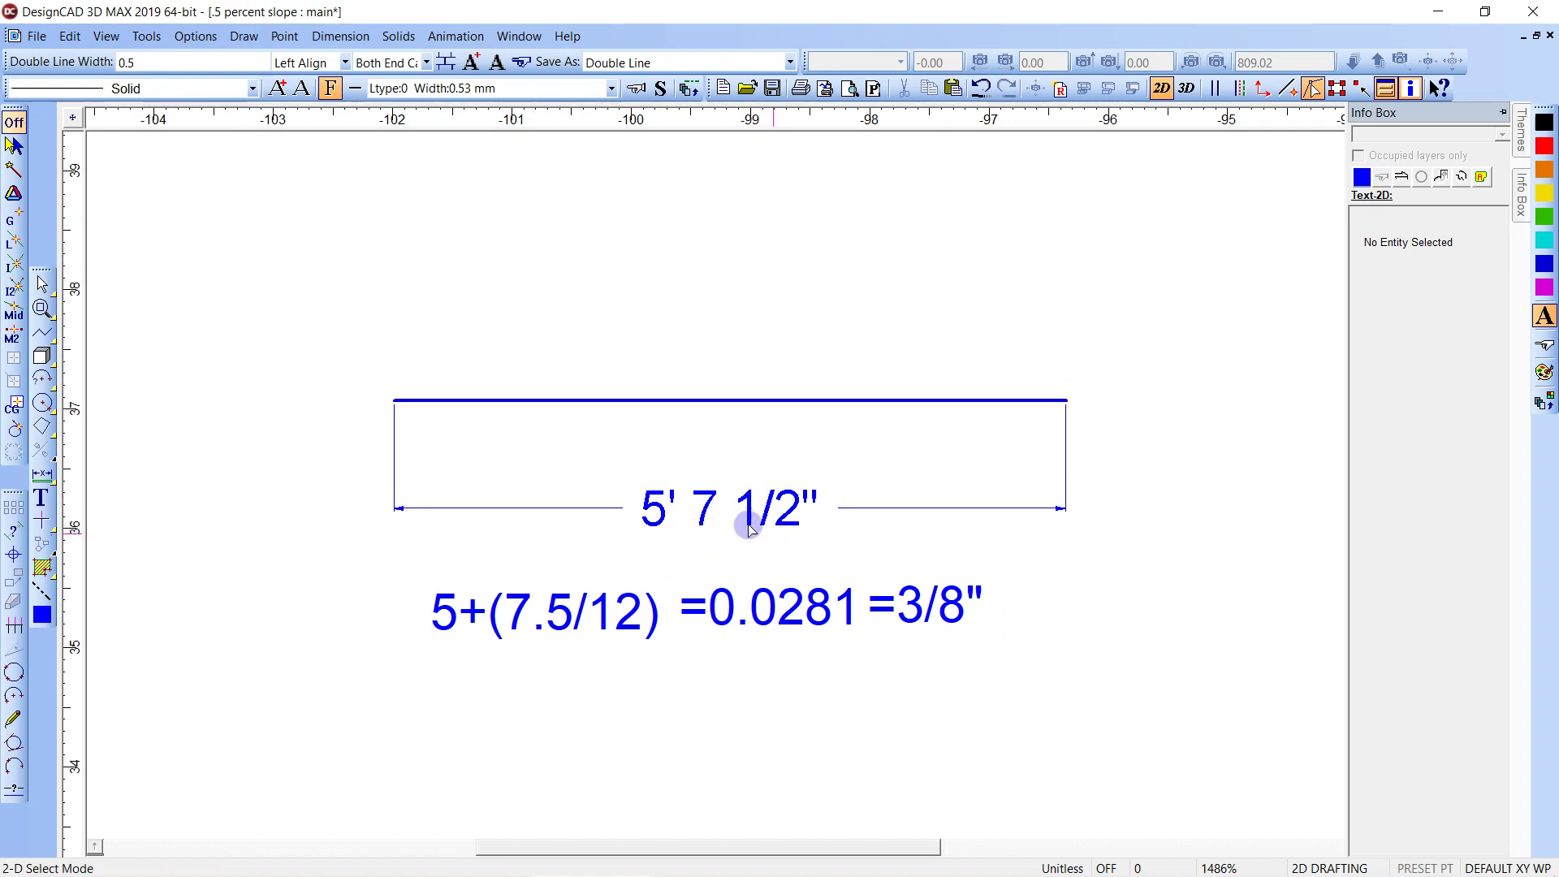
{"action": "left_click_drag", "start_coordinate": [754, 523], "coordinate": [696, 515]}
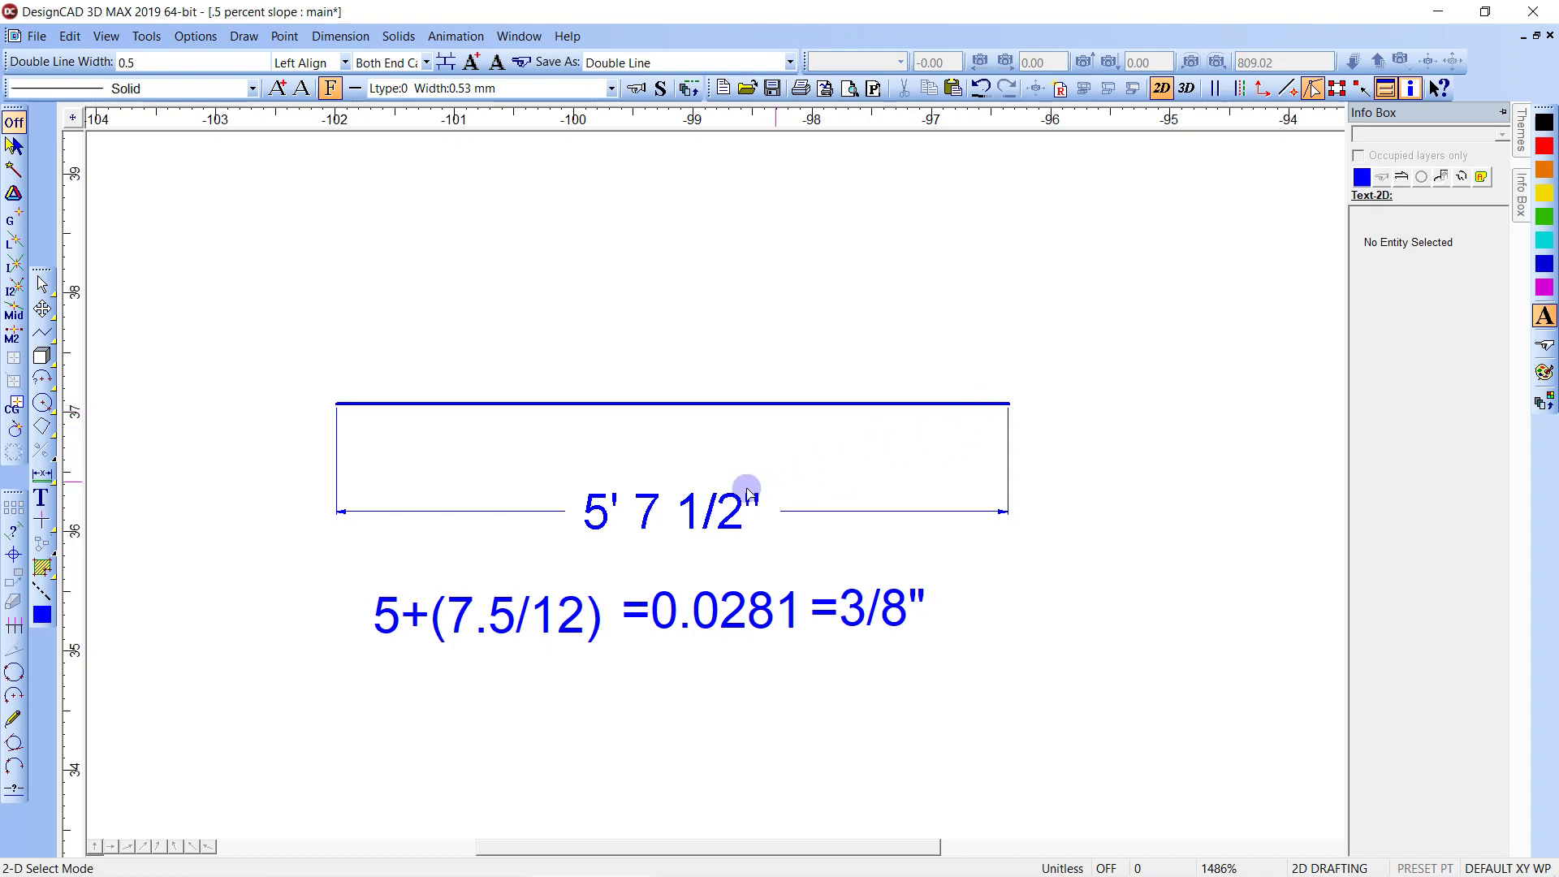
{"action": "scroll", "coordinate": [794, 459], "scroll_direction": "up", "scroll_amount": 2}
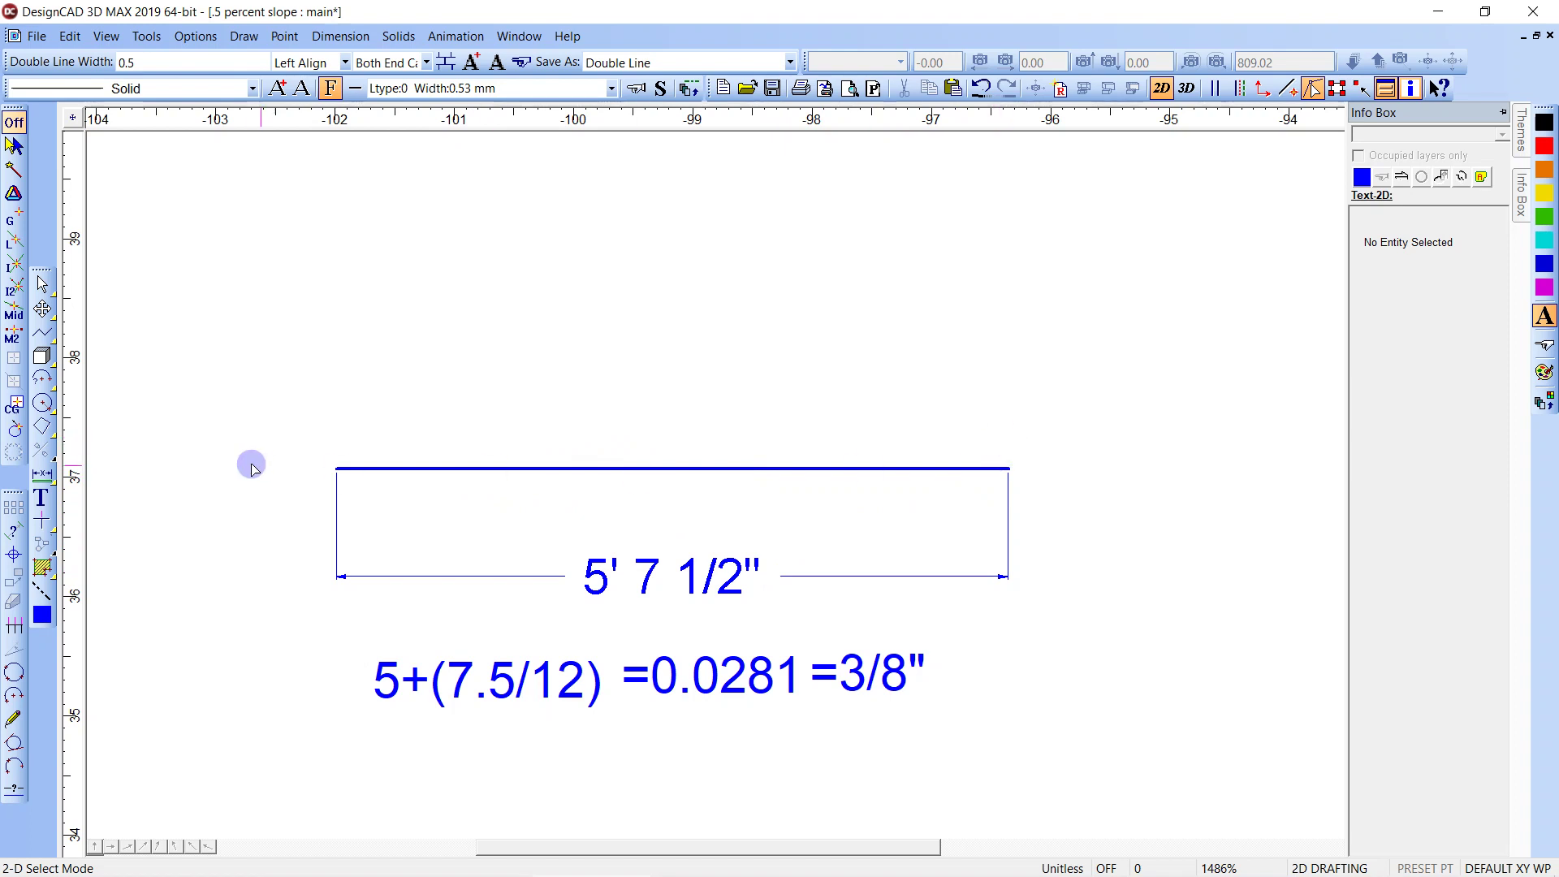
{"action": "mouse_move", "coordinate": [975, 863]}
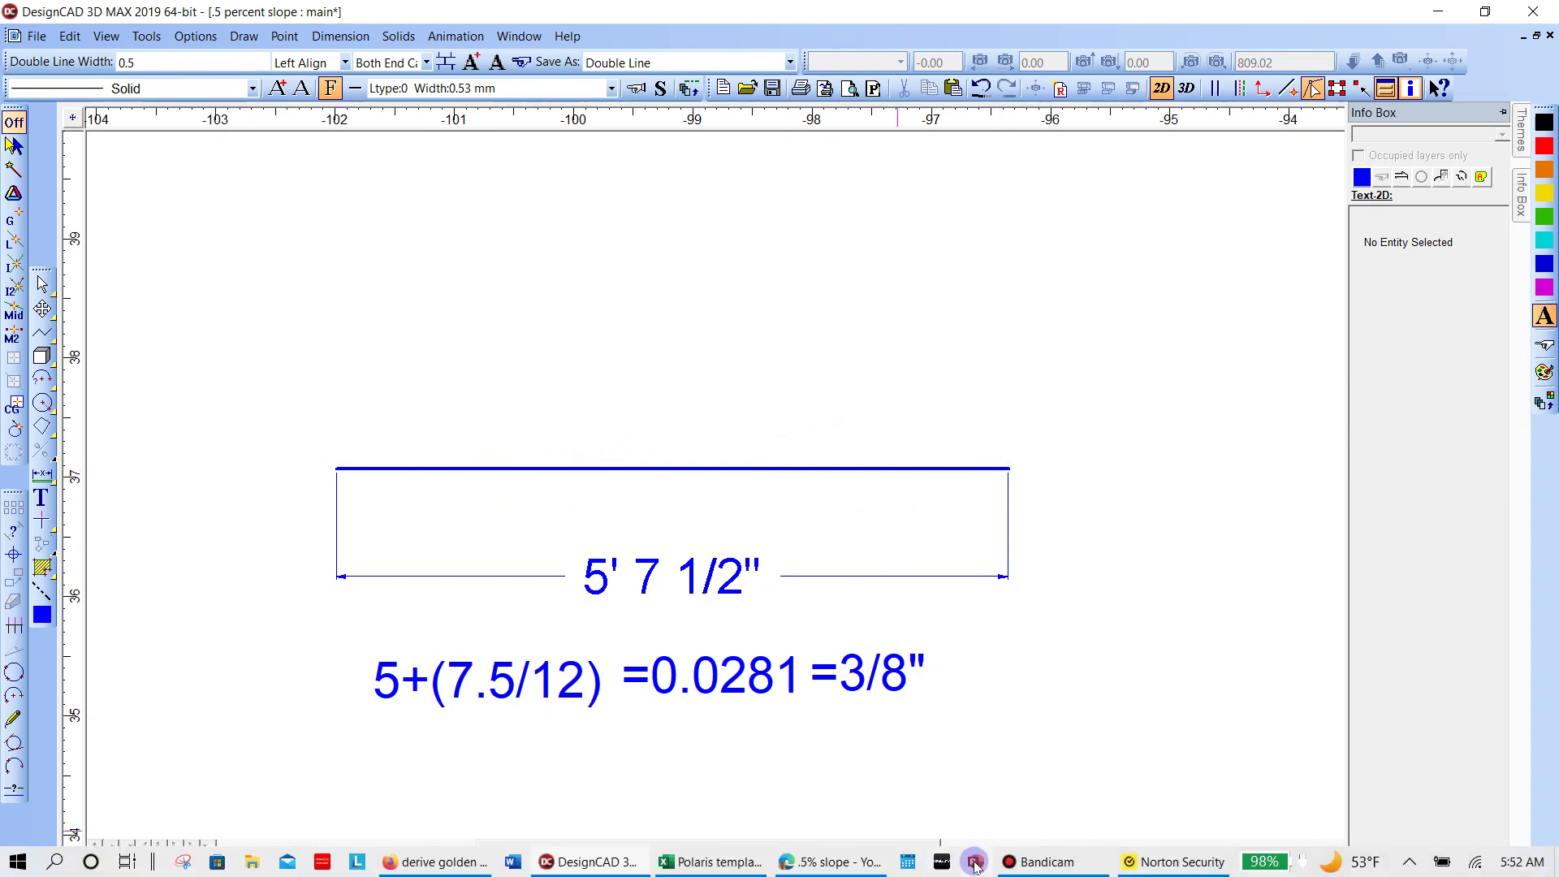
{"action": "left_click", "coordinate": [1042, 866]}
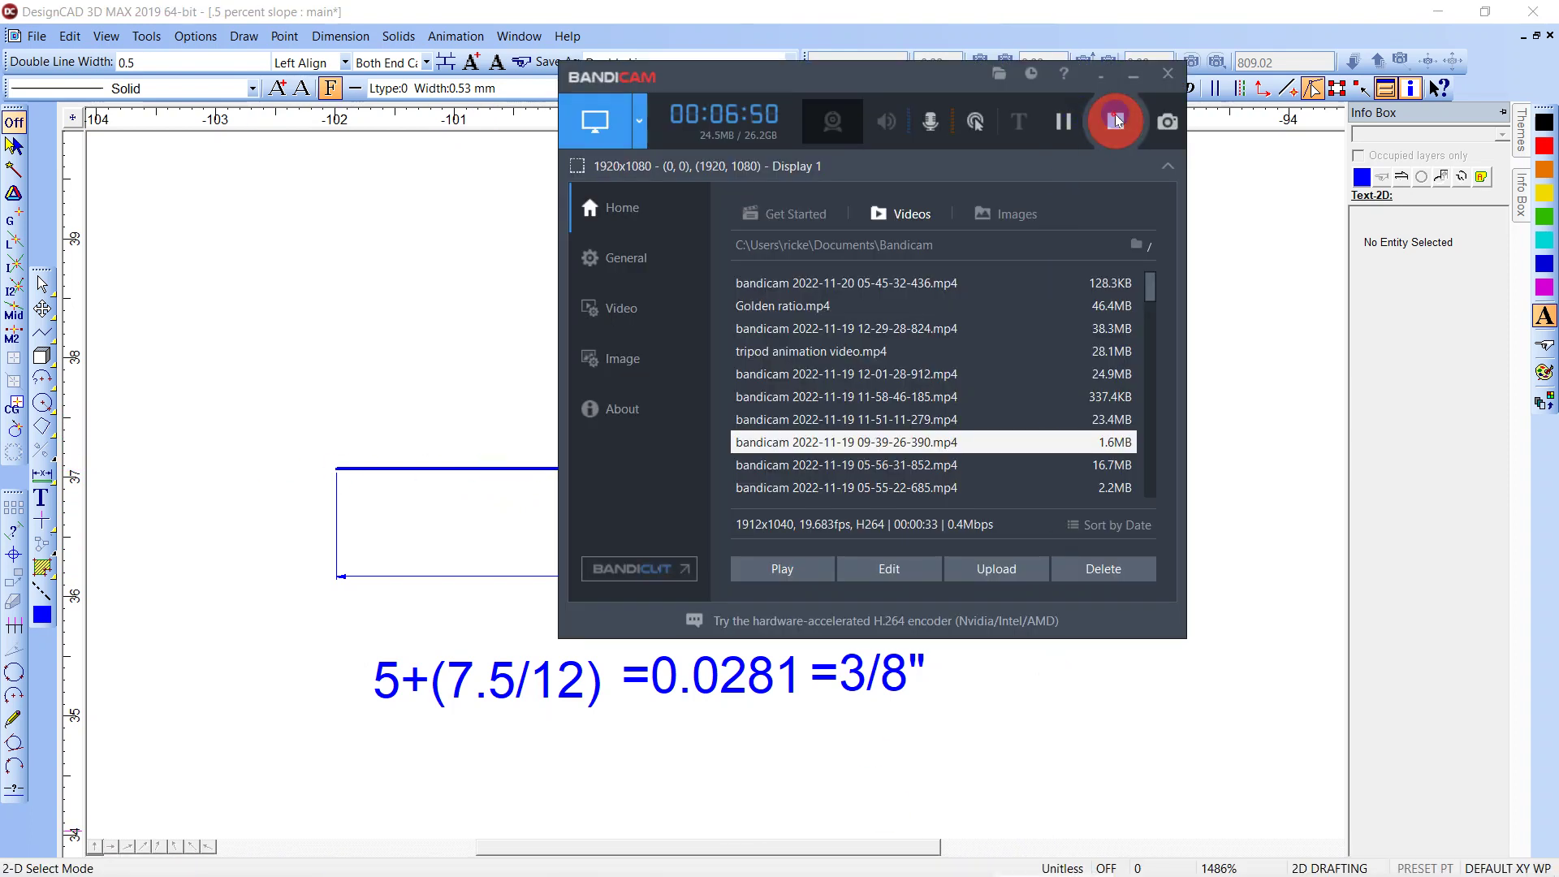